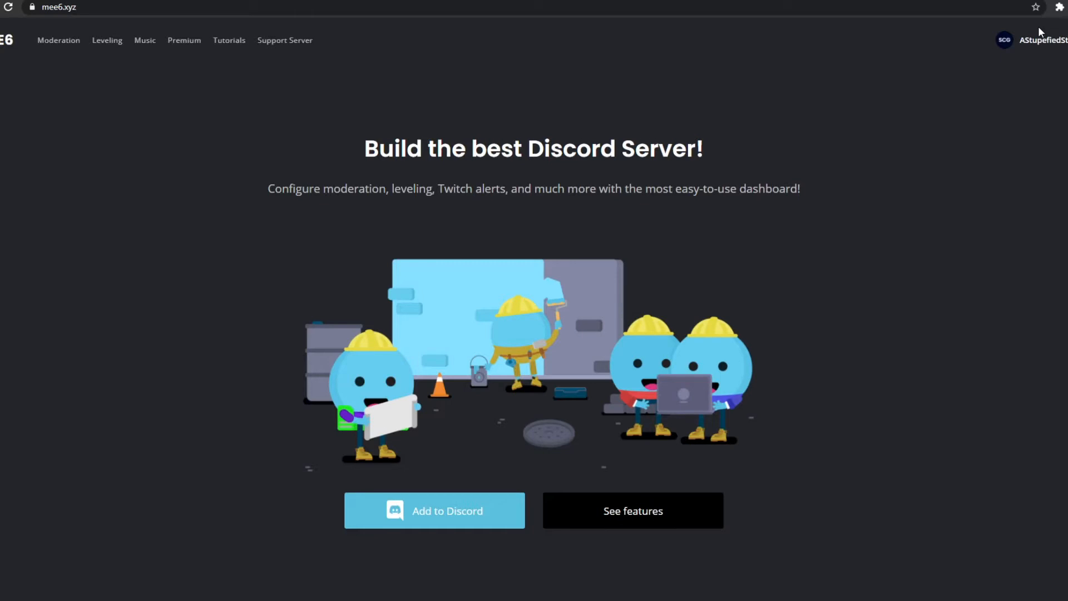
Look over the MEE6 homepage's moderation and music bot sections and its web address
{"action": "scroll", "coordinate": [1039, 27], "scroll_direction": "down", "scroll_amount": 2}
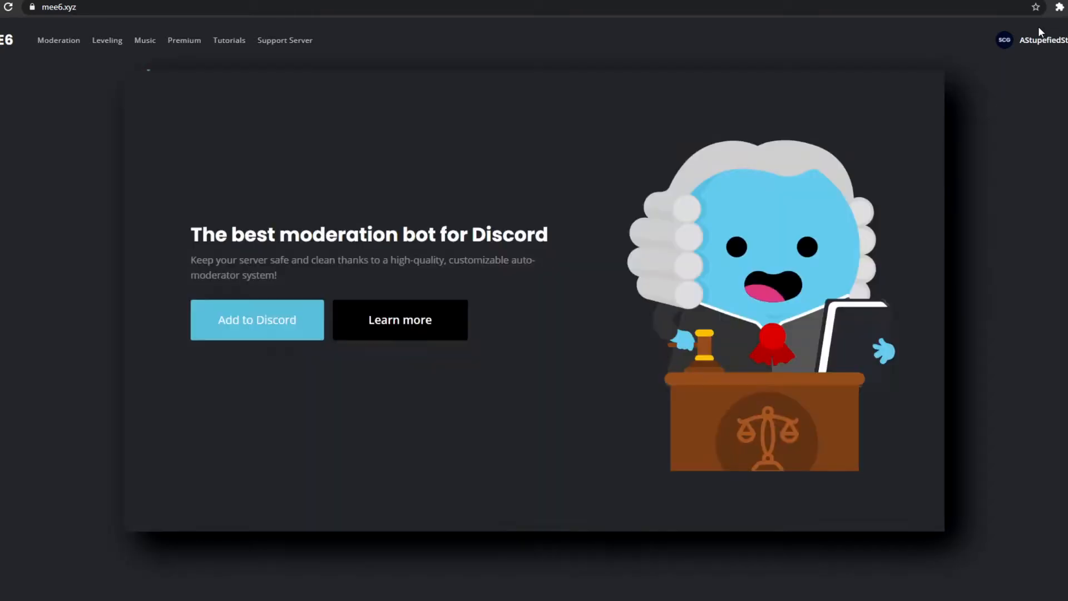
{"action": "scroll", "coordinate": [1038, 28], "scroll_direction": "down", "scroll_amount": 2}
{"action": "scroll", "coordinate": [1038, 26], "scroll_direction": "down", "scroll_amount": 2}
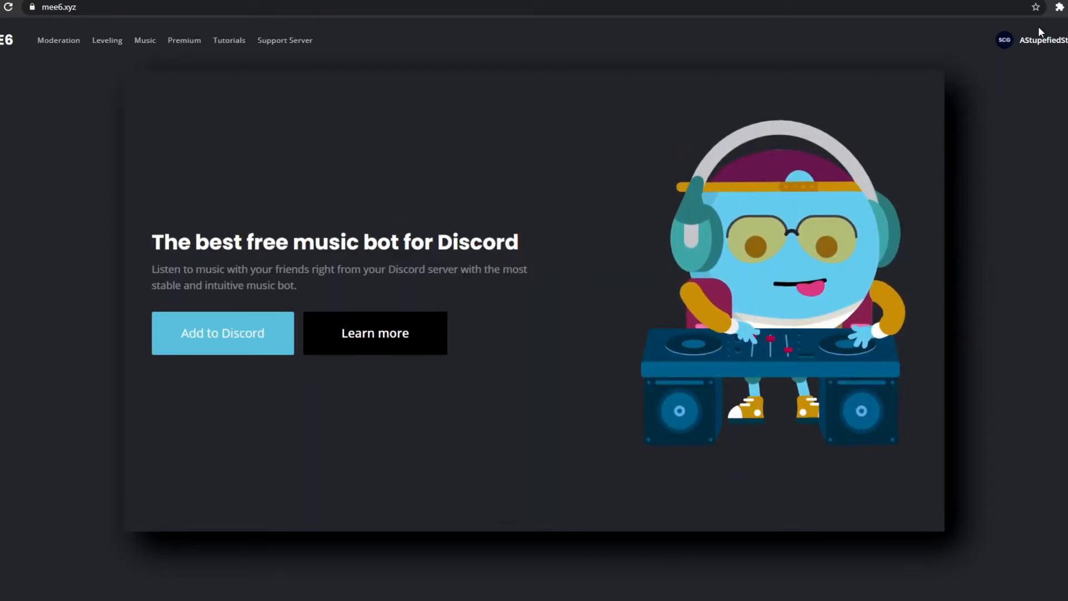
{"action": "scroll", "coordinate": [1038, 25], "scroll_direction": "up", "scroll_amount": 5}
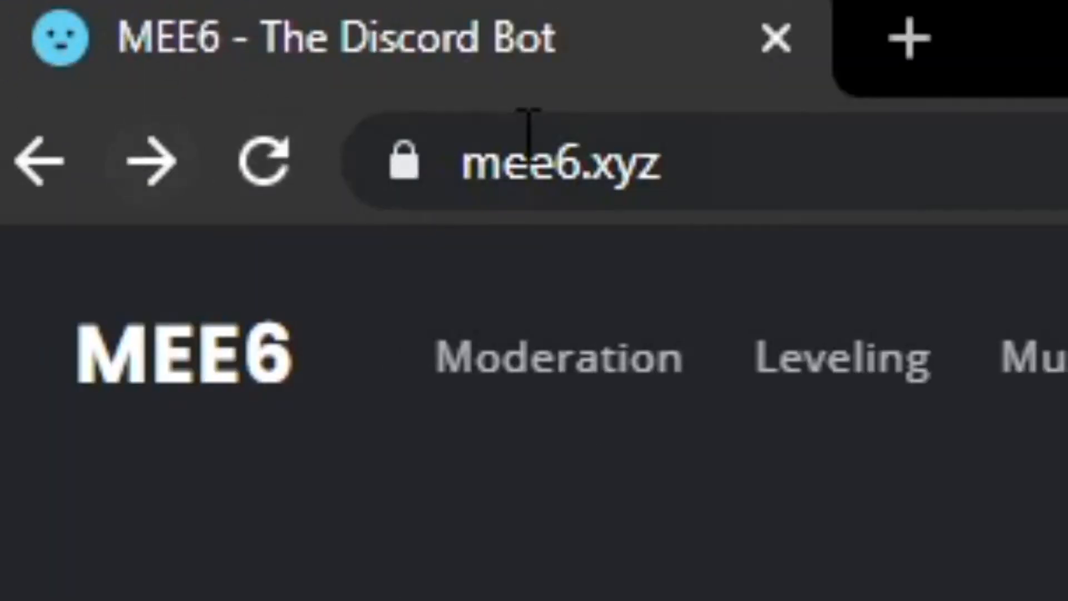
{"action": "left_click", "coordinate": [484, 131]}
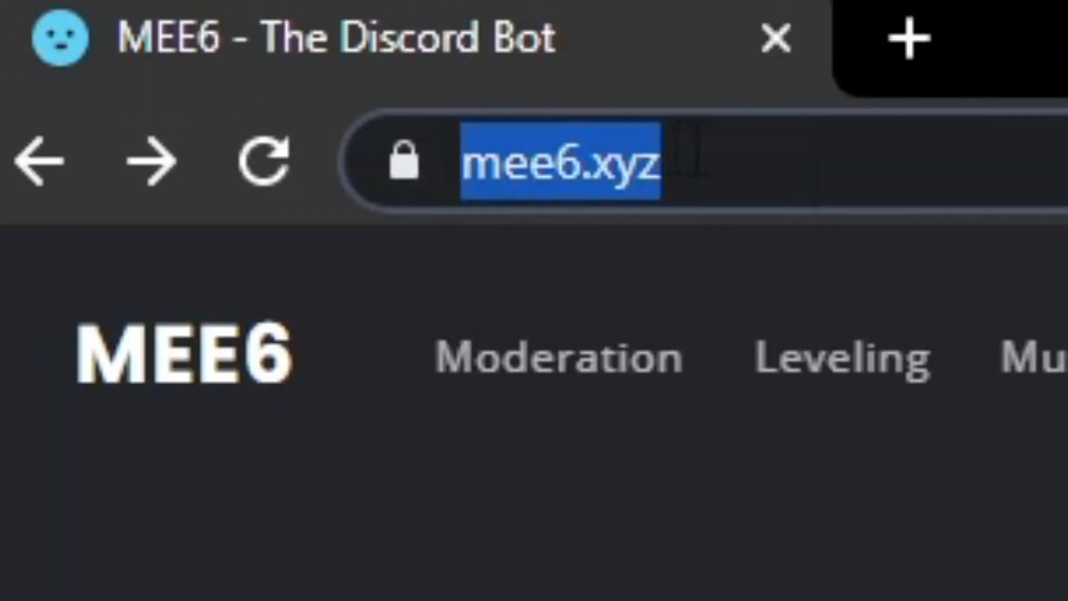
{"action": "left_click", "coordinate": [943, 134]}
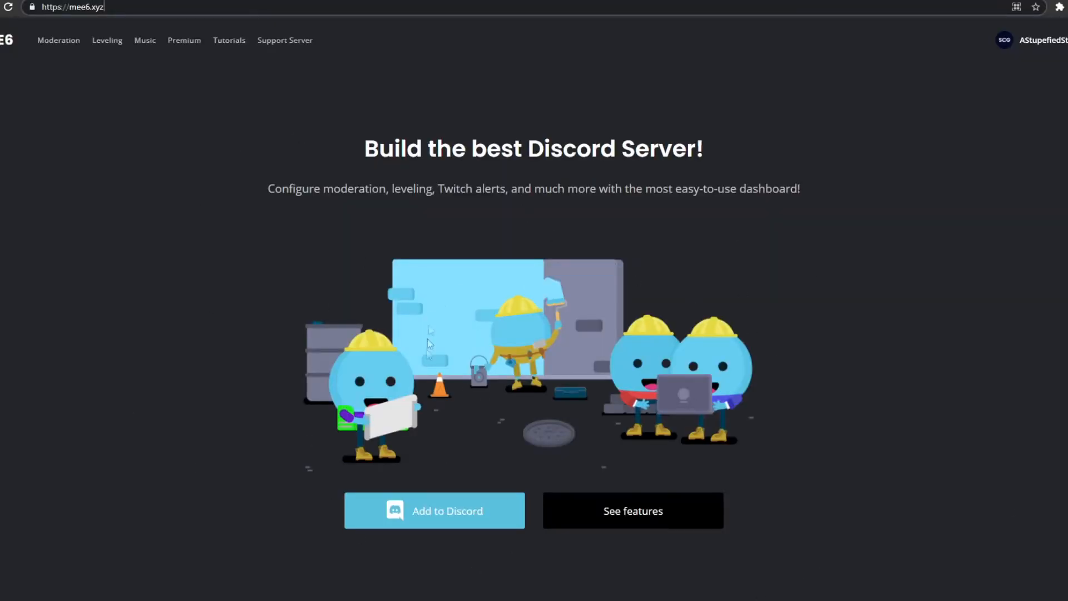
Start adding MEE6 to Discord, choose the Semi-Comprehensive Guide server and continue to the permissions request
{"action": "scroll", "coordinate": [623, 395], "scroll_direction": "down", "scroll_amount": 1}
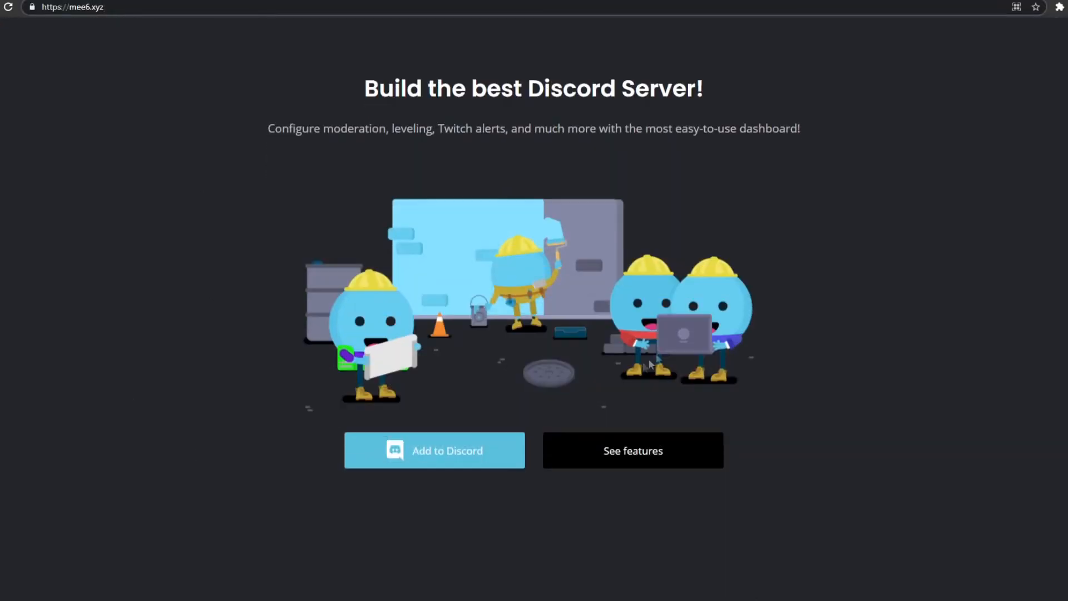
{"action": "left_click", "coordinate": [460, 448]}
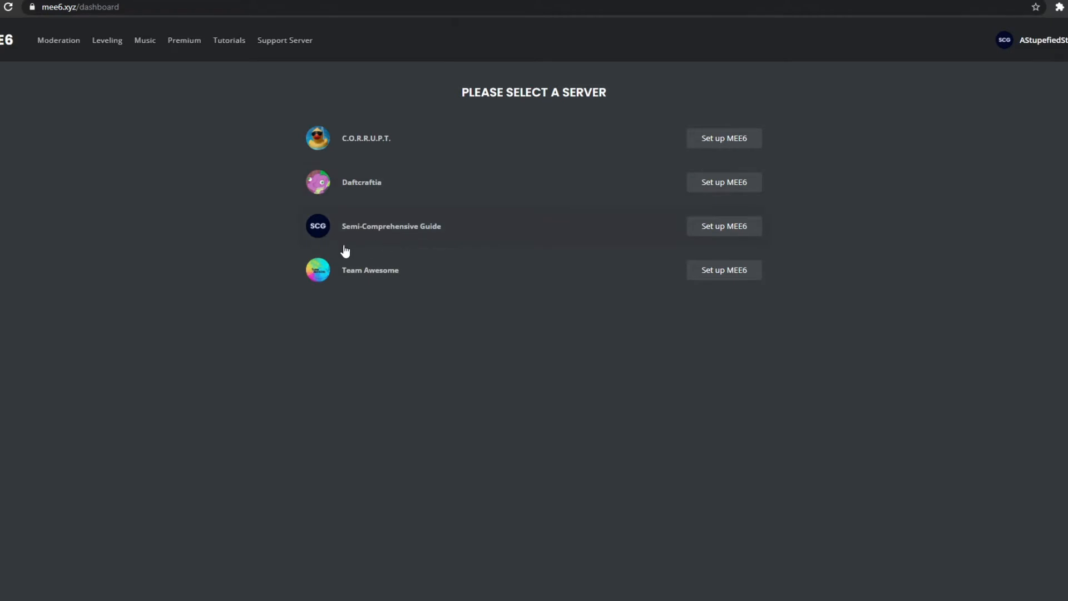
{"action": "left_click", "coordinate": [728, 228]}
{"action": "left_click_drag", "start_coordinate": [94, 1], "coordinate": [402, 60]}
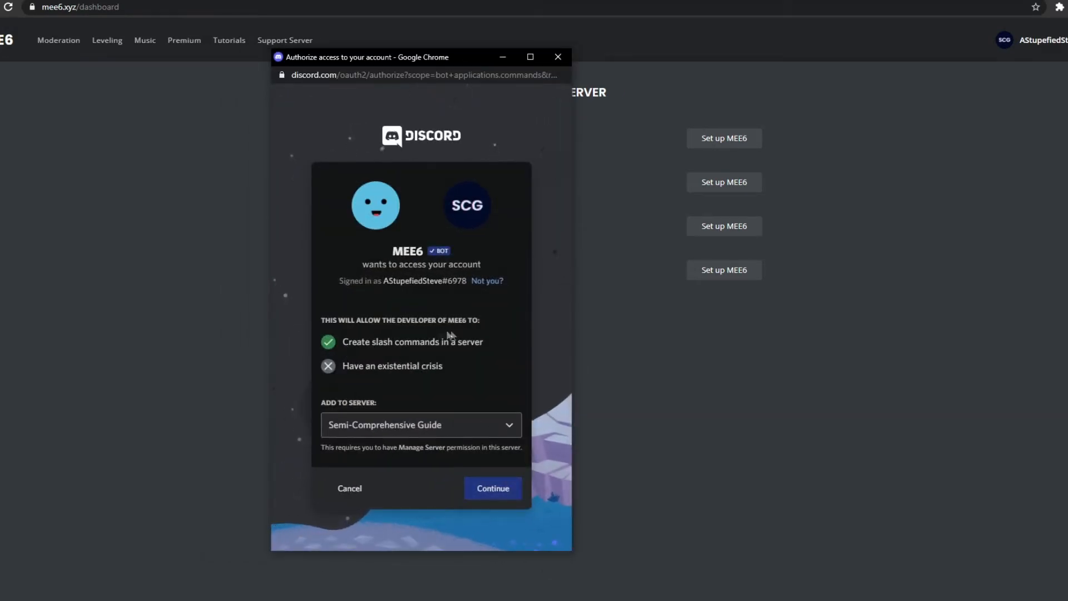
{"action": "left_click", "coordinate": [493, 488]}
Review the full list of server permissions that MEE6 requests
{"action": "scroll", "coordinate": [431, 324], "scroll_direction": "down", "scroll_amount": 5}
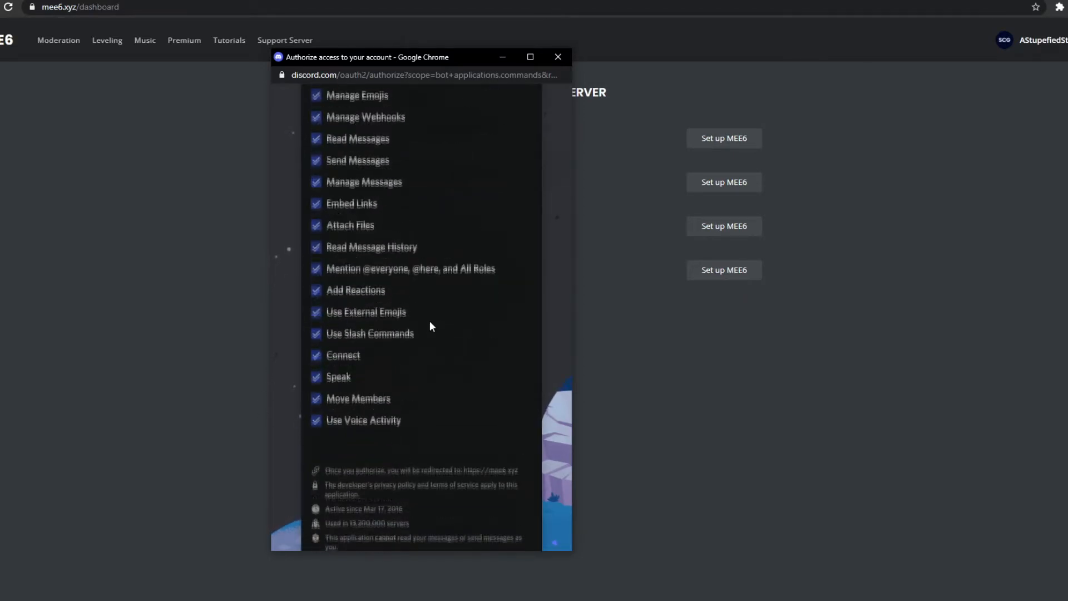
{"action": "scroll", "coordinate": [430, 320], "scroll_direction": "up", "scroll_amount": 4}
{"action": "scroll", "coordinate": [406, 269], "scroll_direction": "down", "scroll_amount": 4}
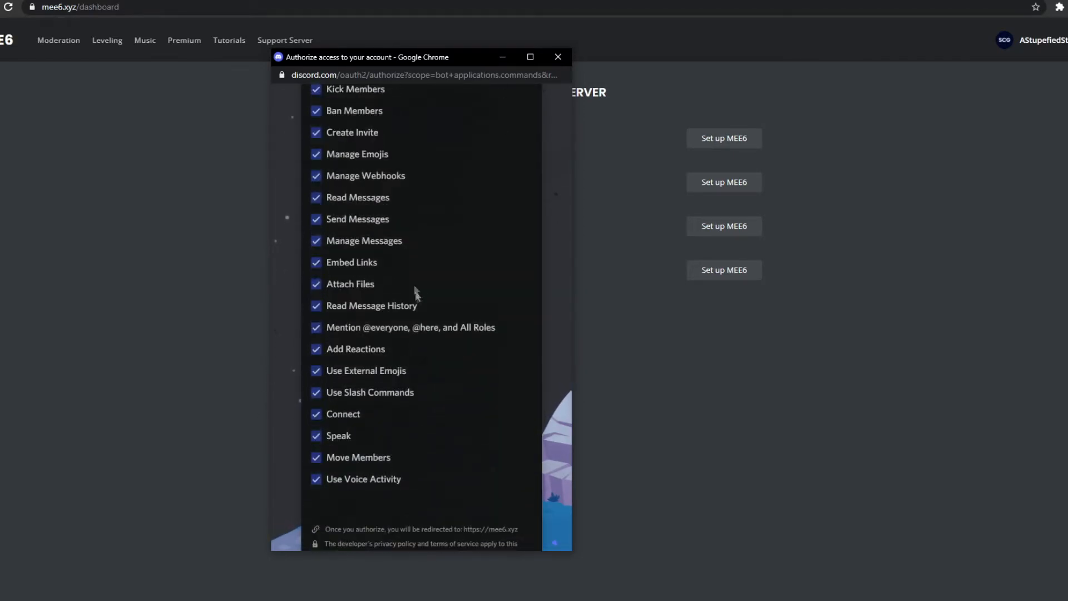
{"action": "scroll", "coordinate": [417, 300], "scroll_direction": "up", "scroll_amount": 4}
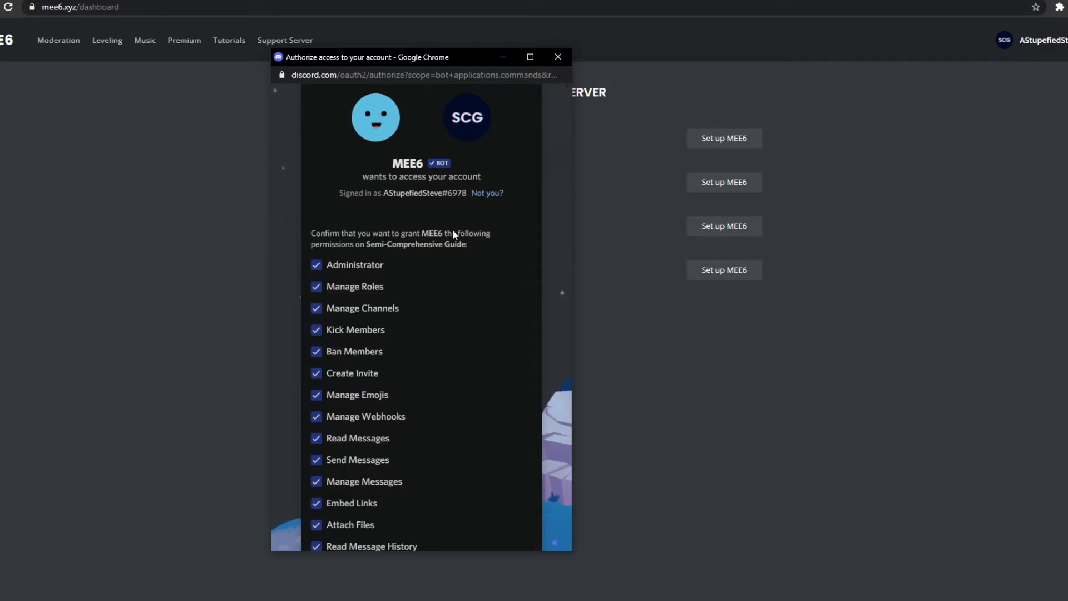
{"action": "scroll", "coordinate": [453, 306], "scroll_direction": "down", "scroll_amount": 3}
{"action": "scroll", "coordinate": [453, 311], "scroll_direction": "down", "scroll_amount": 3}
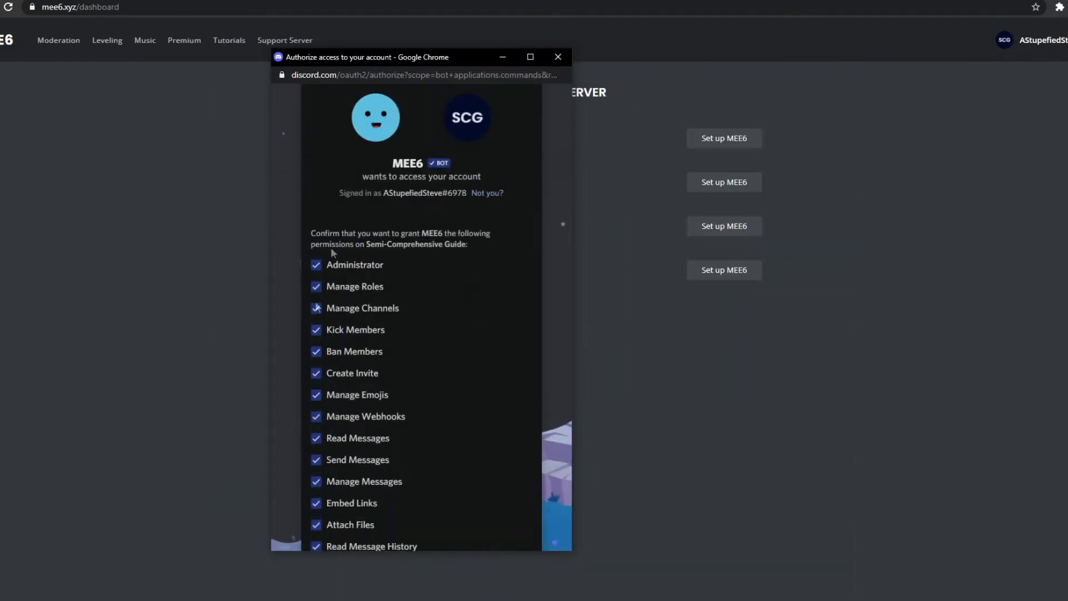
{"action": "scroll", "coordinate": [537, 254], "scroll_direction": "up", "scroll_amount": 1}
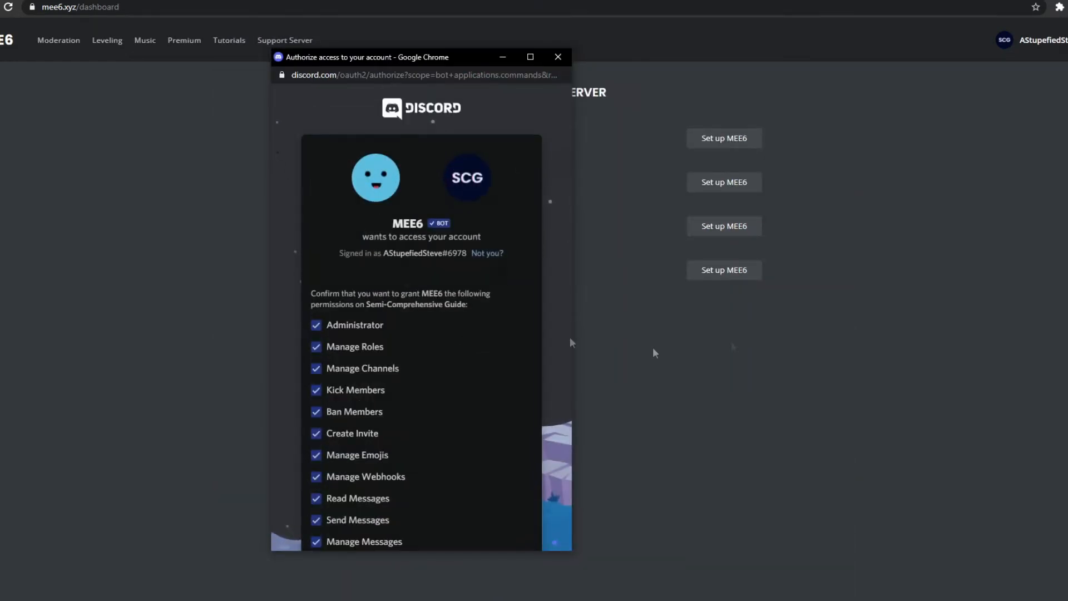
{"action": "scroll", "coordinate": [455, 309], "scroll_direction": "down", "scroll_amount": 2}
{"action": "scroll", "coordinate": [376, 396], "scroll_direction": "up", "scroll_amount": 2}
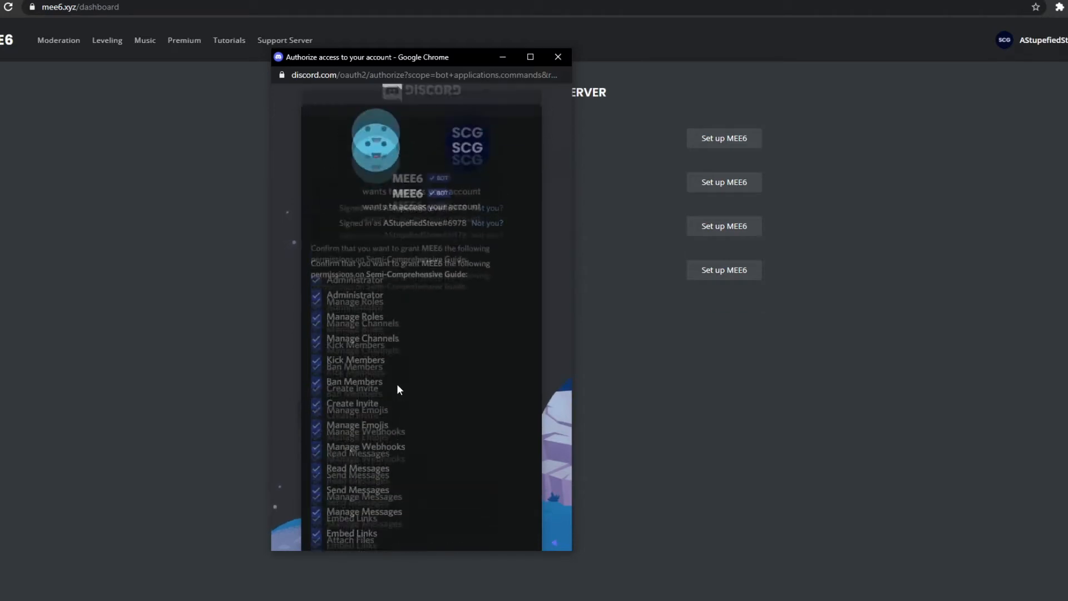
{"action": "left_click", "coordinate": [316, 325]}
{"action": "left_click", "coordinate": [317, 347]}
{"action": "scroll", "coordinate": [349, 389], "scroll_direction": "down", "scroll_amount": 7}
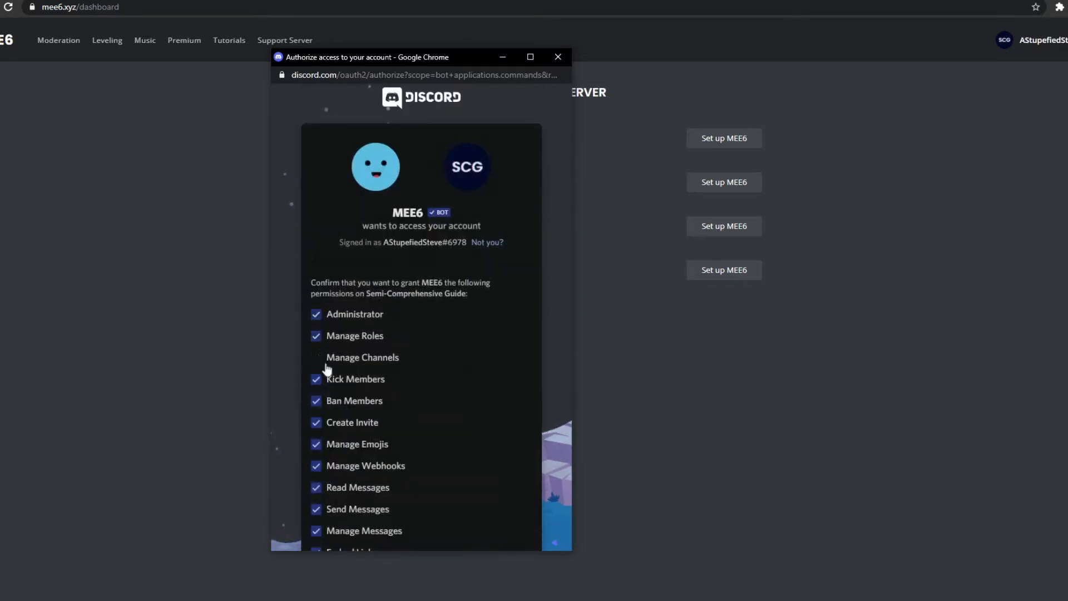
{"action": "left_click", "coordinate": [327, 365]}
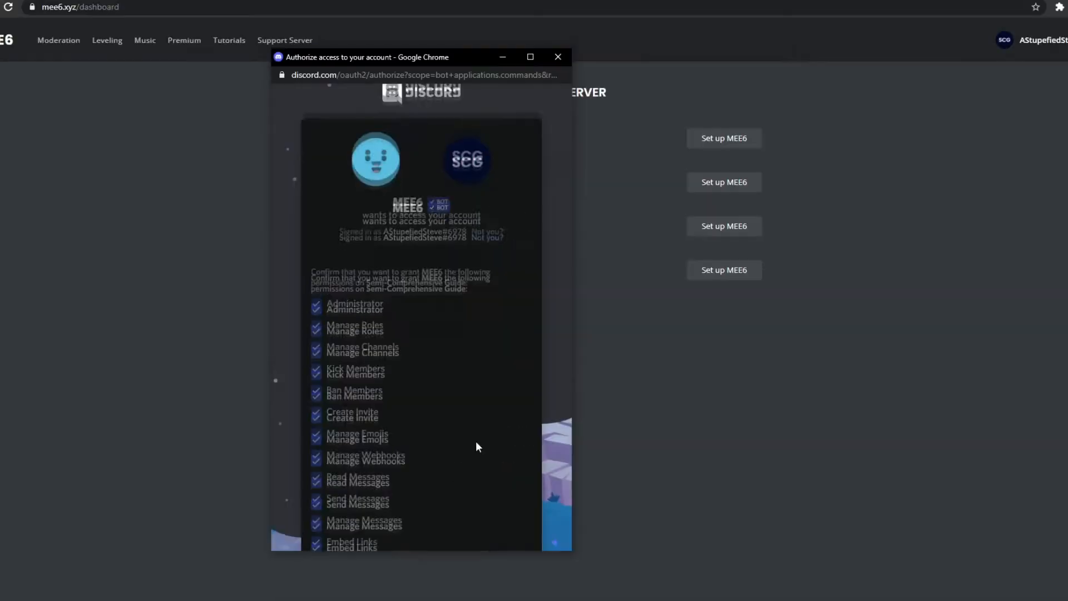
Authorize MEE6 with all requested permissions and complete the human verification check
{"action": "scroll", "coordinate": [475, 440], "scroll_direction": "down", "scroll_amount": 7}
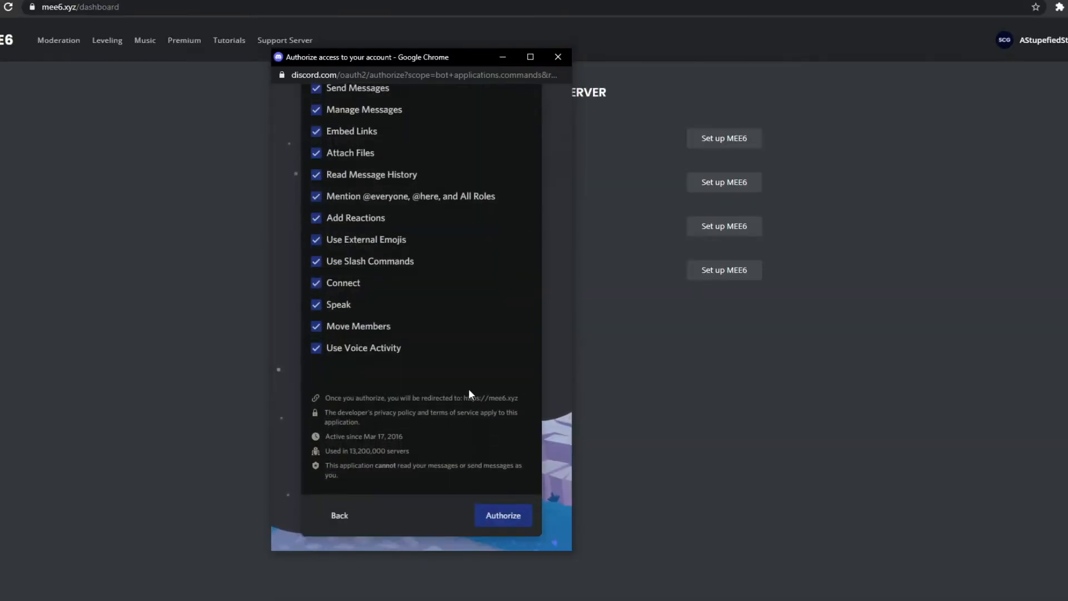
{"action": "left_click", "coordinate": [501, 515]}
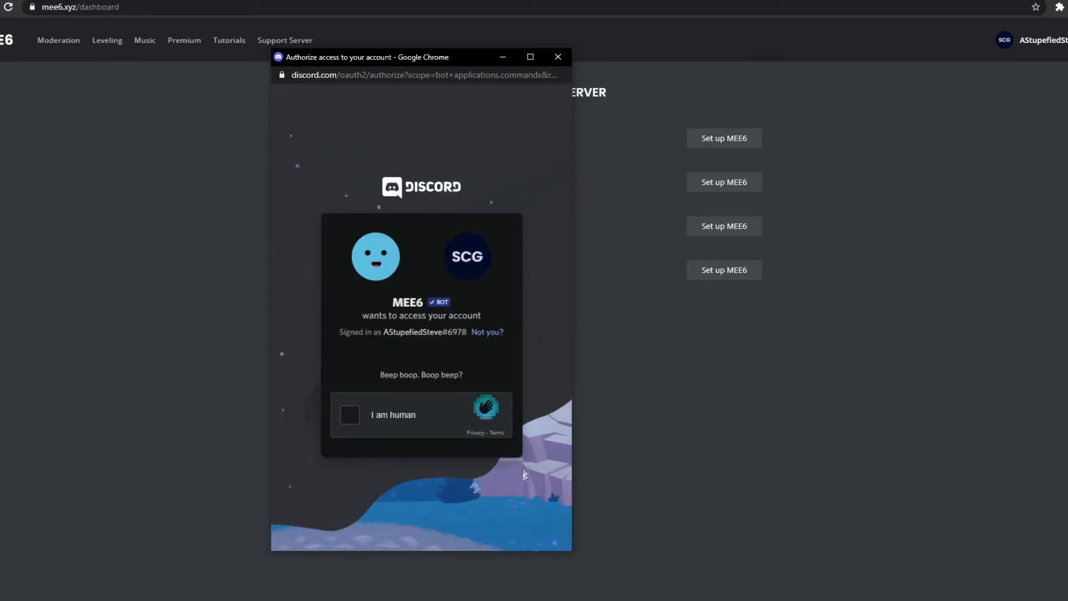
{"action": "left_click", "coordinate": [351, 415]}
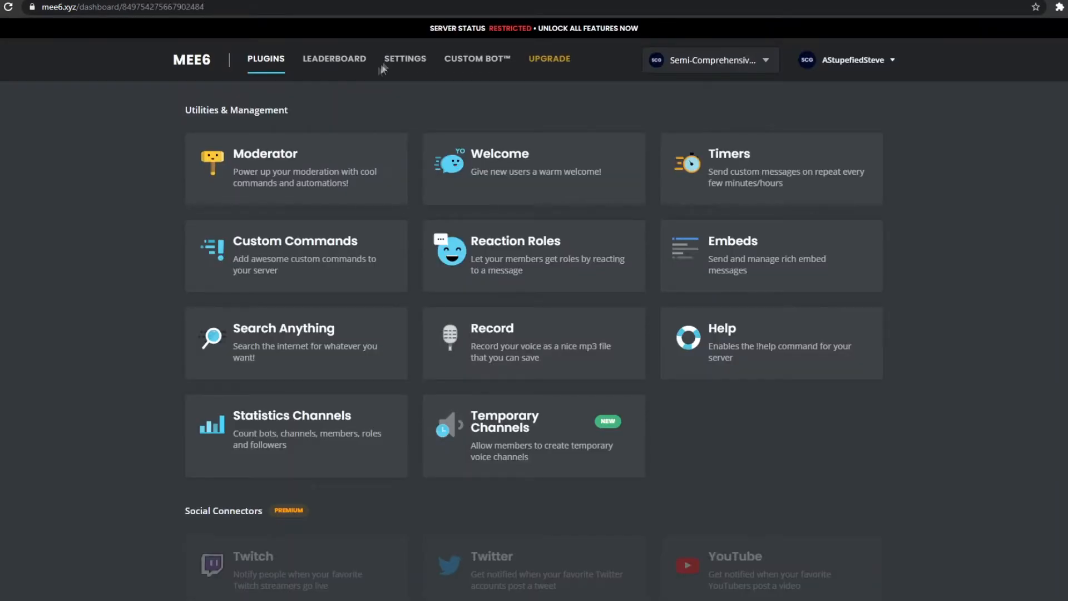
Switch to Discord to check the server's general channel and member list for MEE6, and return to the dashboard
{"action": "key", "text": "alt+Tab"}
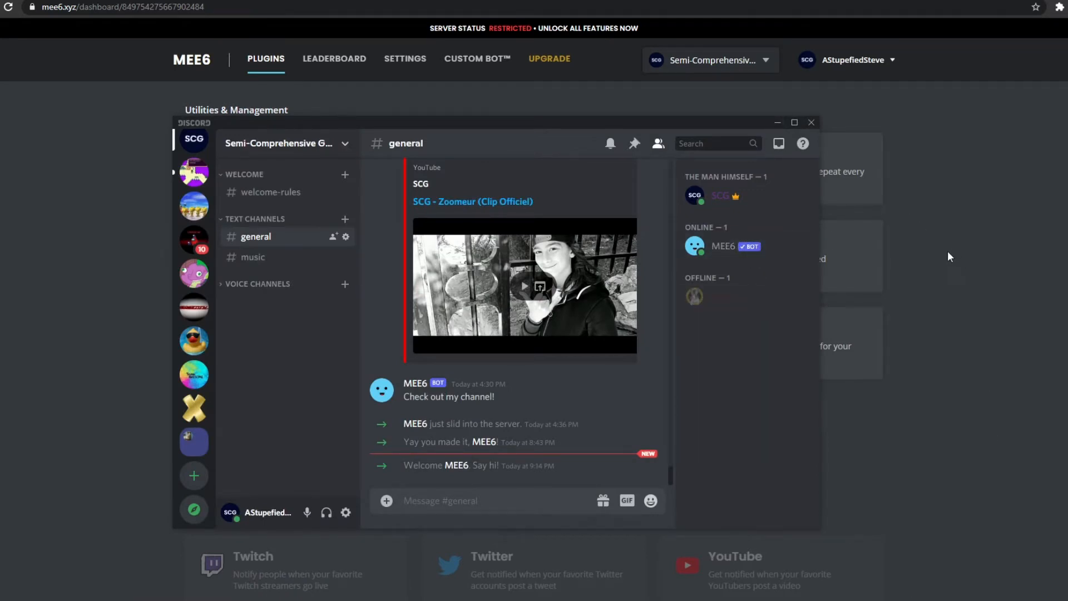
{"action": "left_click", "coordinate": [778, 123]}
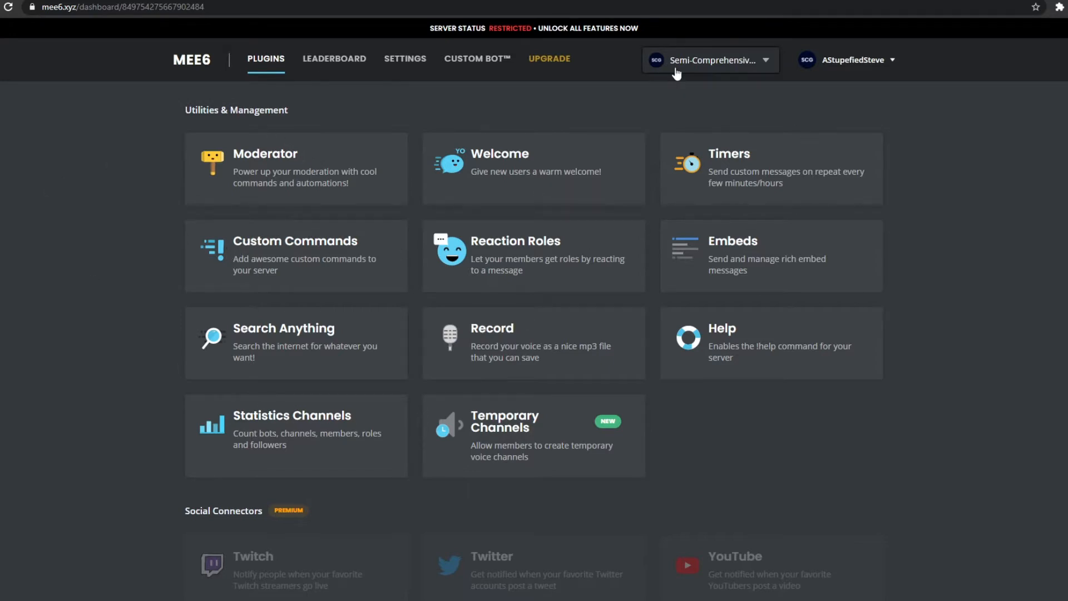
View the MEE6 Premium upgrade page and compare the lifetime, 1-year and 1-month plans
{"action": "left_click", "coordinate": [555, 60]}
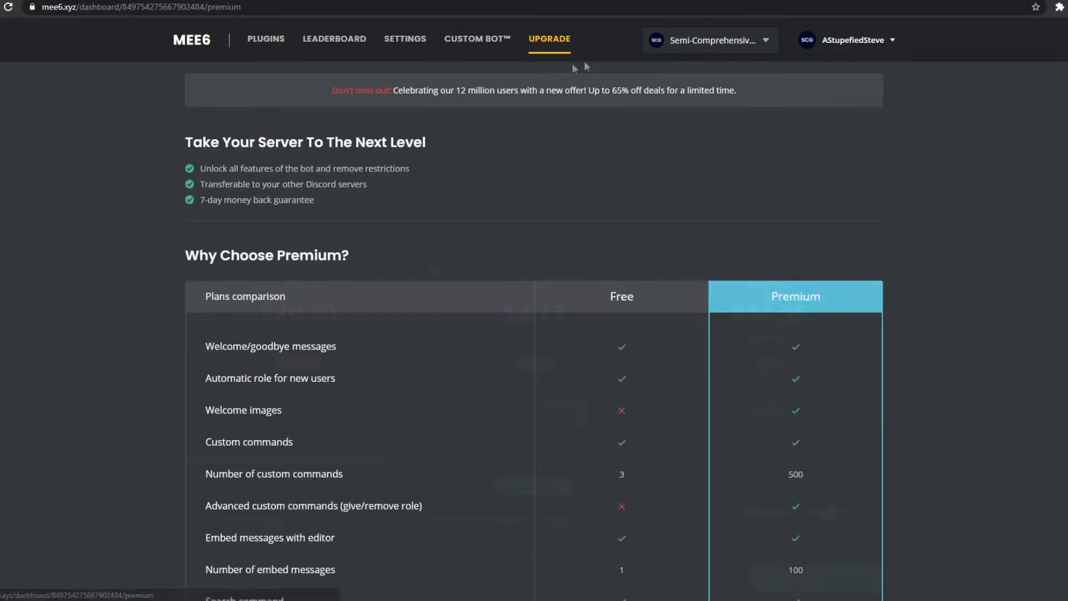
{"action": "scroll", "coordinate": [649, 330], "scroll_direction": "down", "scroll_amount": 2}
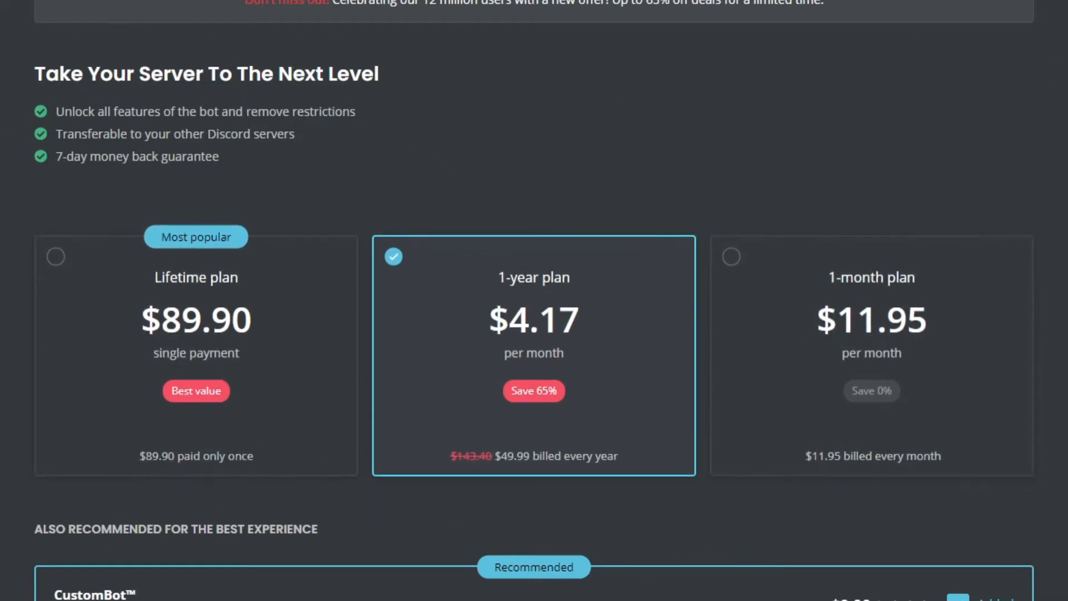
{"action": "scroll", "coordinate": [310, 303], "scroll_direction": "down", "scroll_amount": 3}
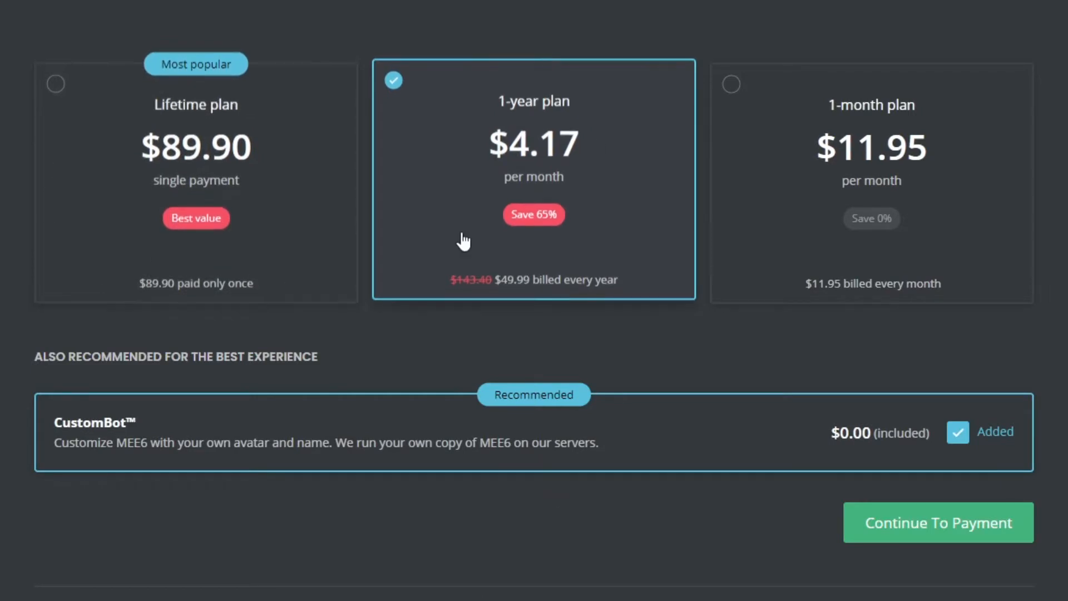
{"action": "scroll", "coordinate": [477, 310], "scroll_direction": "up", "scroll_amount": 3}
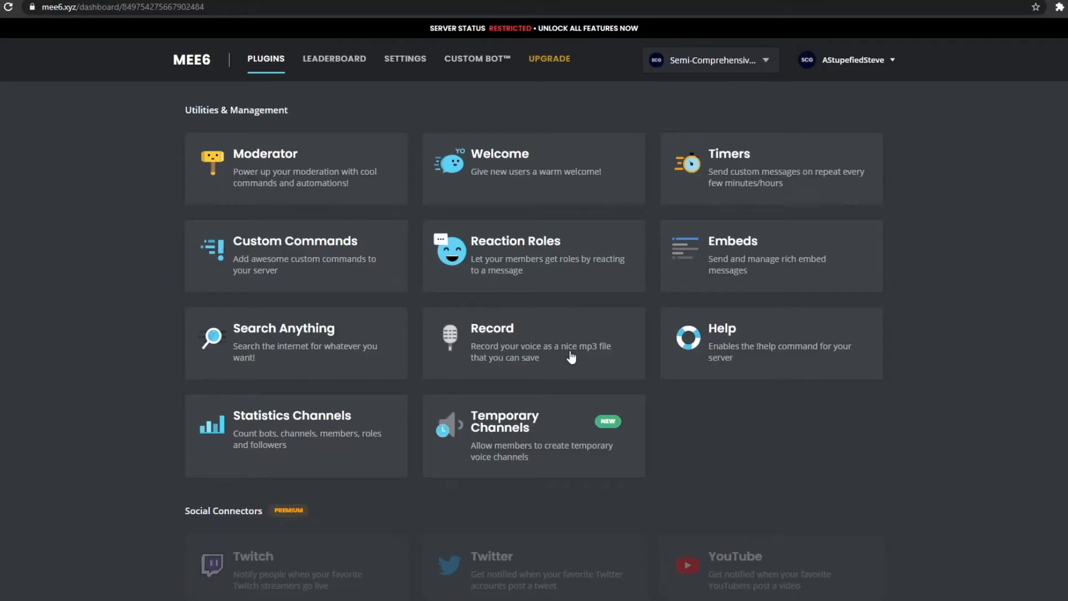
Browse the dashboard's available plugins and open the Moderator plugin
{"action": "scroll", "coordinate": [572, 356], "scroll_direction": "down", "scroll_amount": 2}
{"action": "scroll", "coordinate": [571, 356], "scroll_direction": "up", "scroll_amount": 2}
{"action": "left_click", "coordinate": [332, 183]}
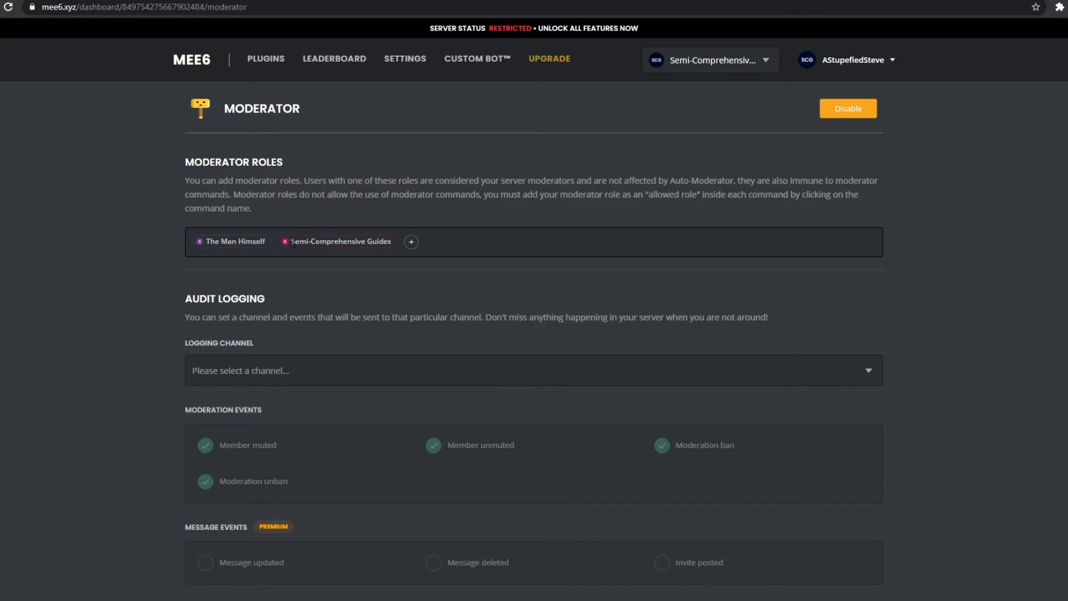
Examine the Moderator plugin's moderator roles, audit logging events and Auto-Moderator checks
{"action": "left_click_drag", "start_coordinate": [292, 242], "coordinate": [396, 261]}
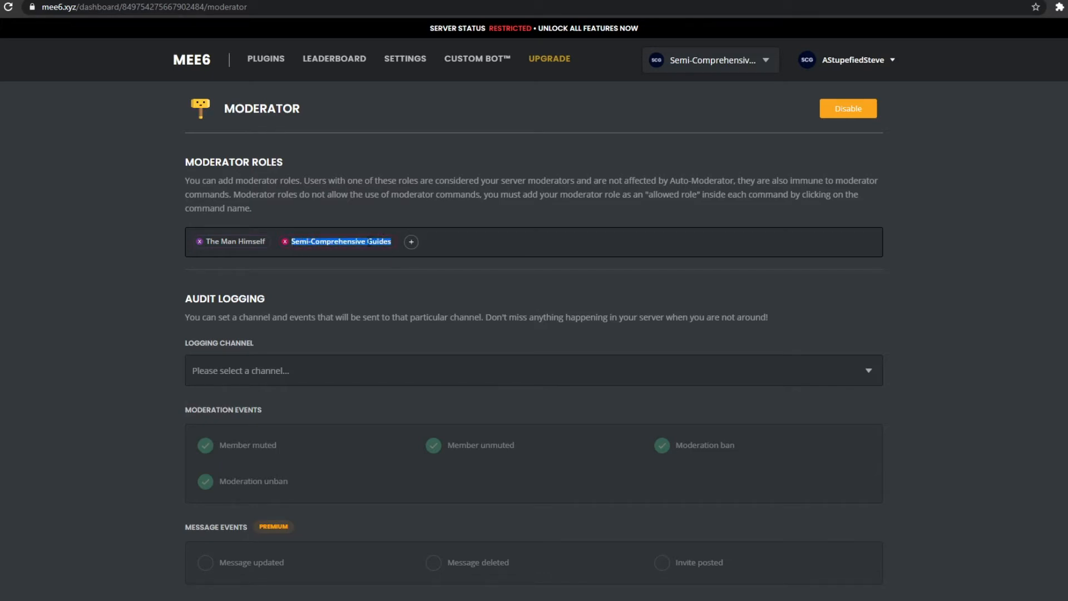
{"action": "left_click", "coordinate": [369, 242]}
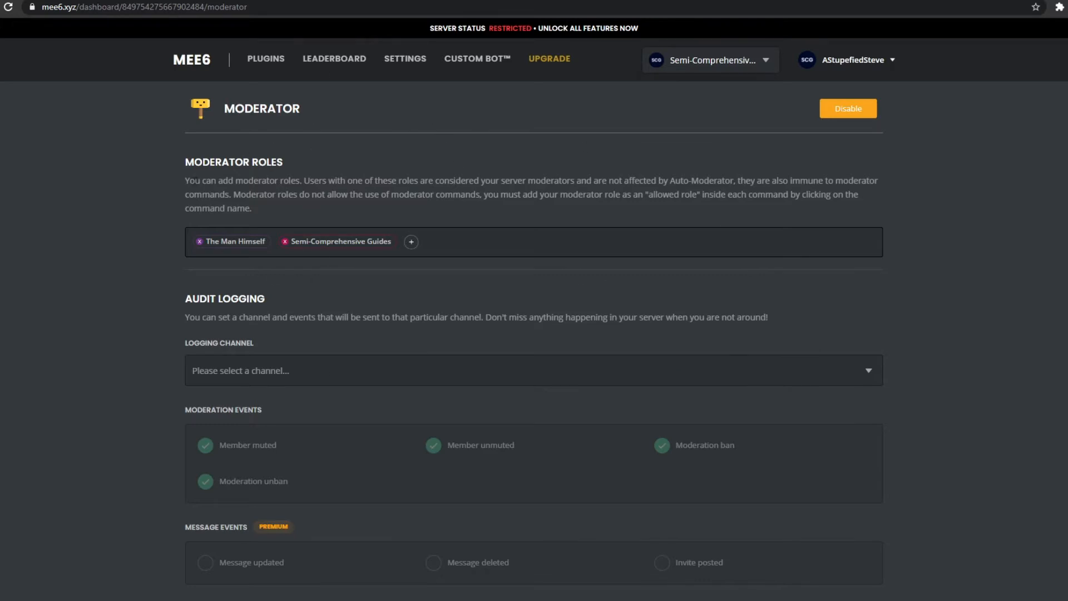
{"action": "left_click_drag", "start_coordinate": [186, 181], "coordinate": [475, 231]}
{"action": "left_click", "coordinate": [489, 283]}
{"action": "scroll", "coordinate": [489, 283], "scroll_direction": "down", "scroll_amount": 2}
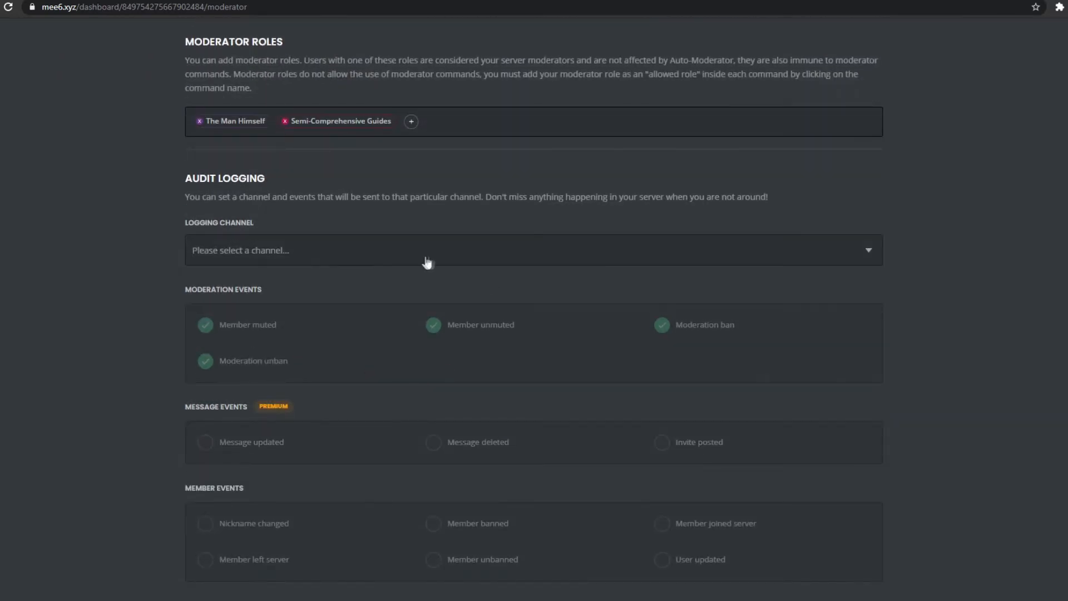
{"action": "scroll", "coordinate": [426, 264], "scroll_direction": "down", "scroll_amount": 3}
{"action": "scroll", "coordinate": [613, 437], "scroll_direction": "down", "scroll_amount": 2}
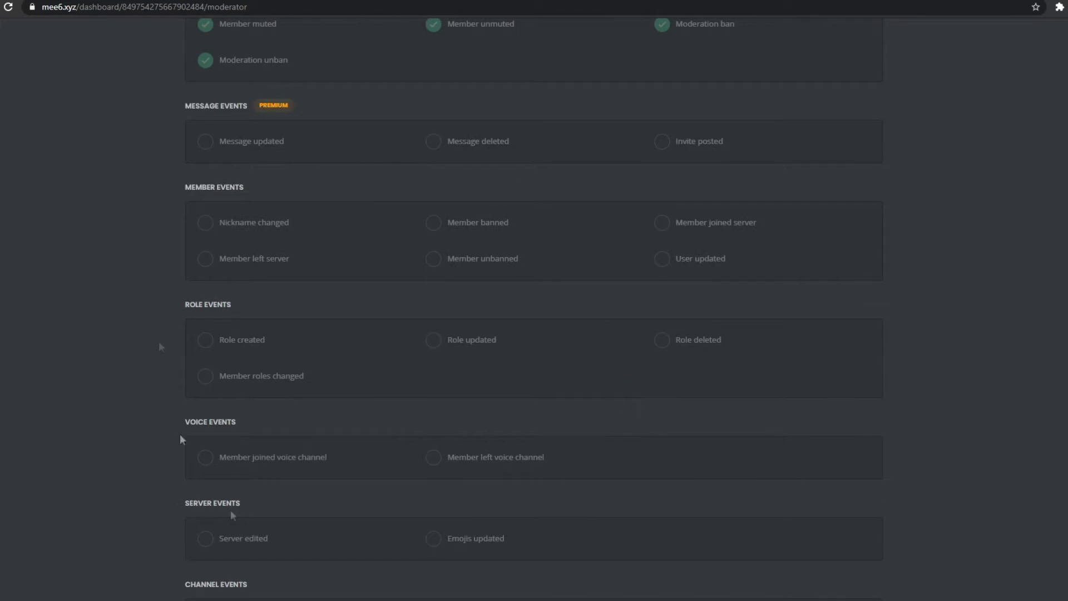
{"action": "scroll", "coordinate": [351, 295], "scroll_direction": "down", "scroll_amount": 10}
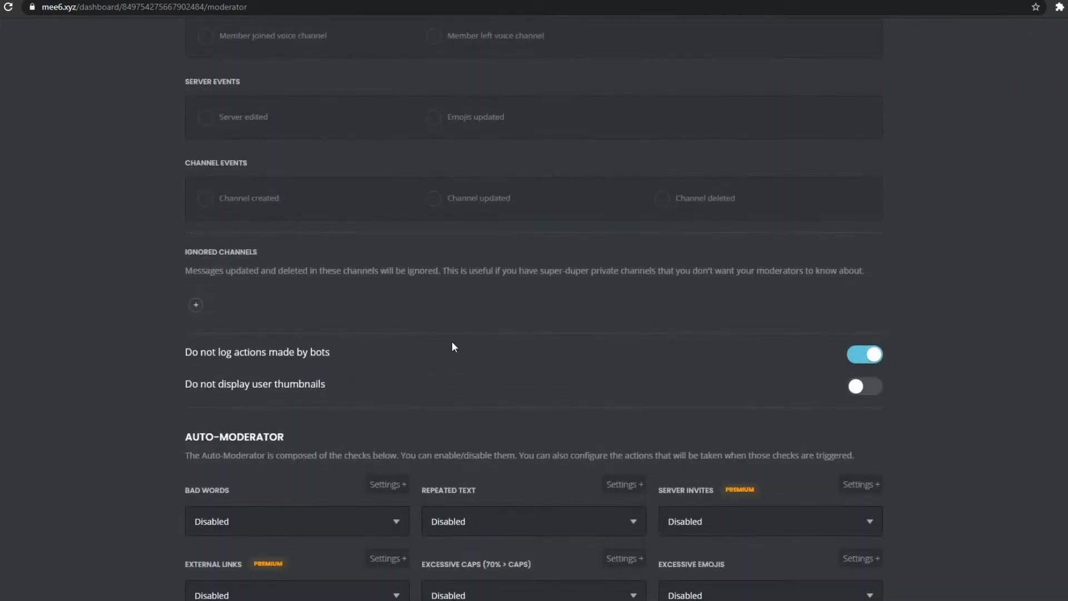
{"action": "scroll", "coordinate": [385, 192], "scroll_direction": "down", "scroll_amount": 2}
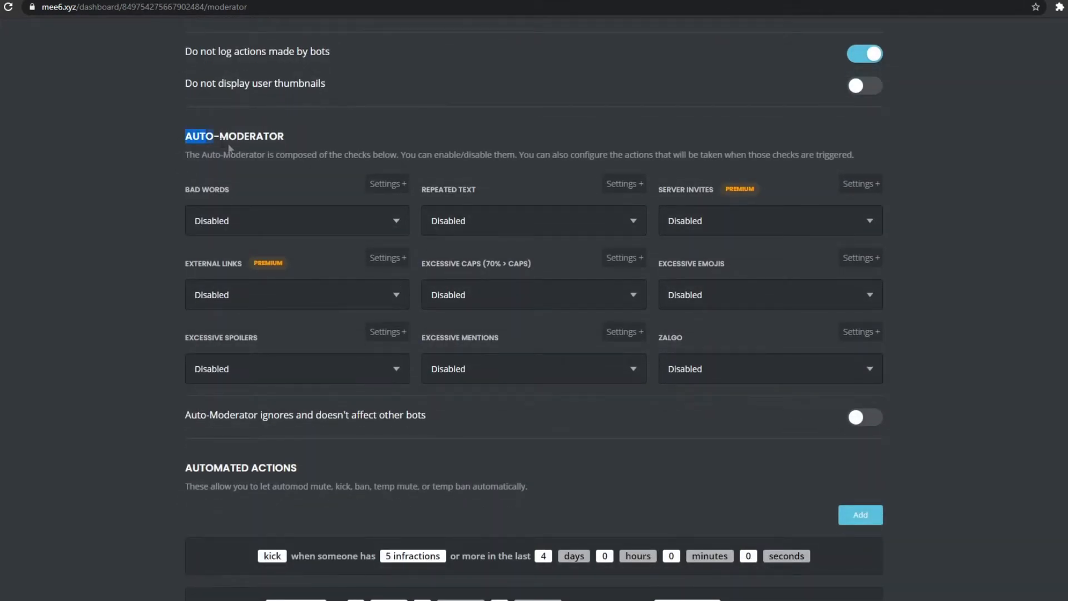
{"action": "left_click_drag", "start_coordinate": [228, 148], "coordinate": [294, 150]}
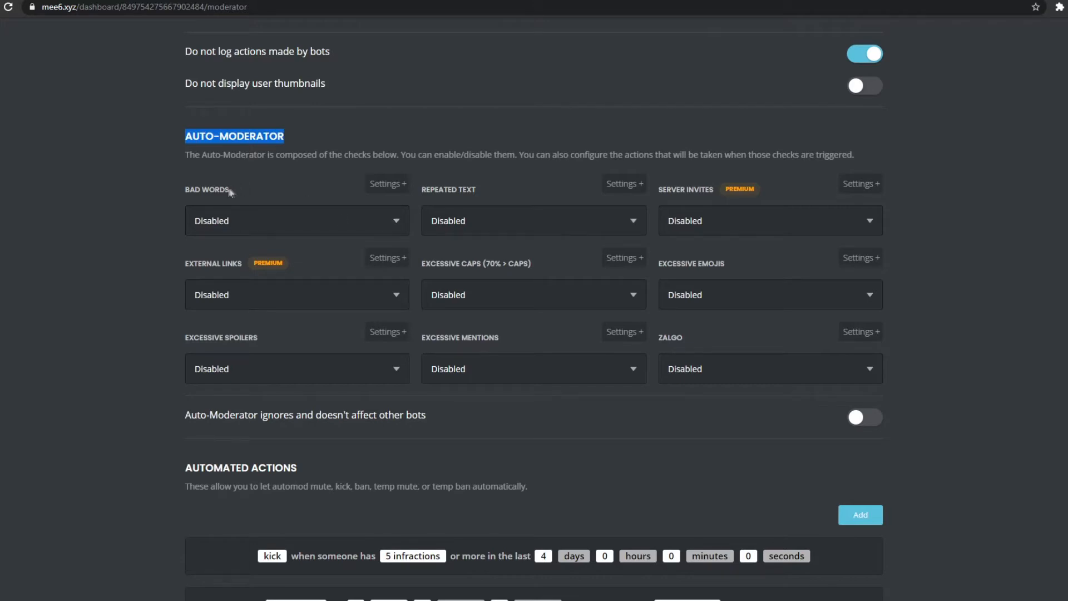
{"action": "left_click", "coordinate": [188, 191]}
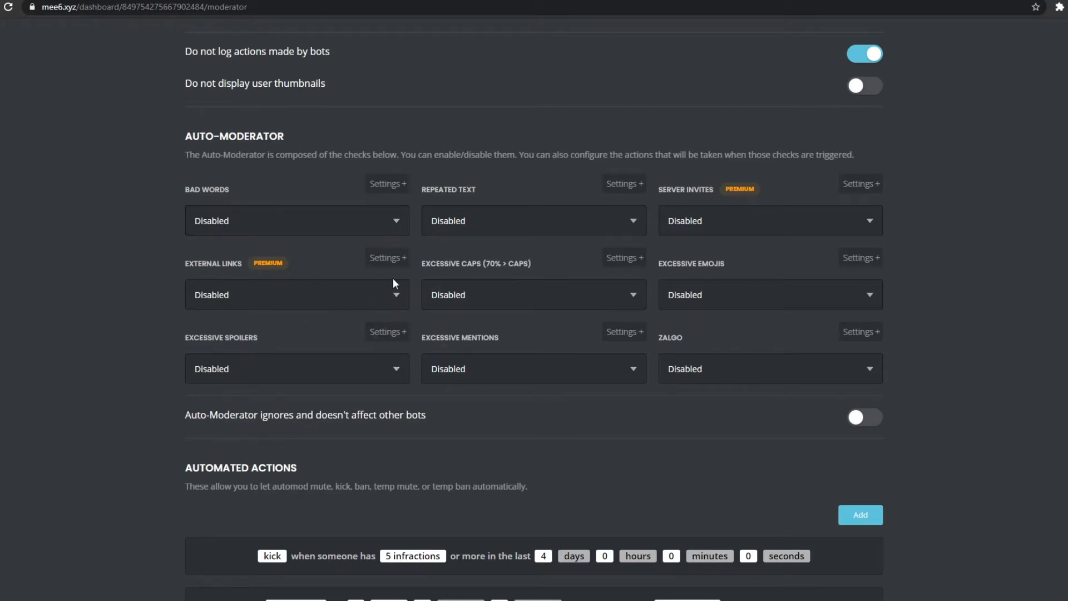
{"action": "scroll", "coordinate": [393, 278], "scroll_direction": "up", "scroll_amount": 1}
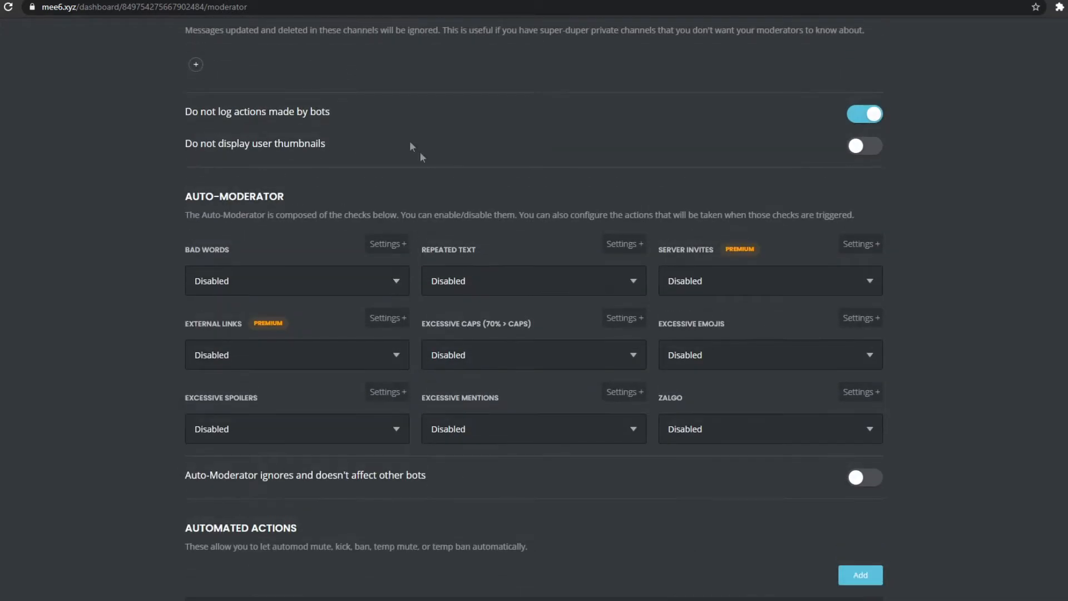
Set the Bad Words check to Delete Message, ignoring #music, allowing The Man Himself role and listing the word "frick", and save
{"action": "left_click", "coordinate": [383, 281]}
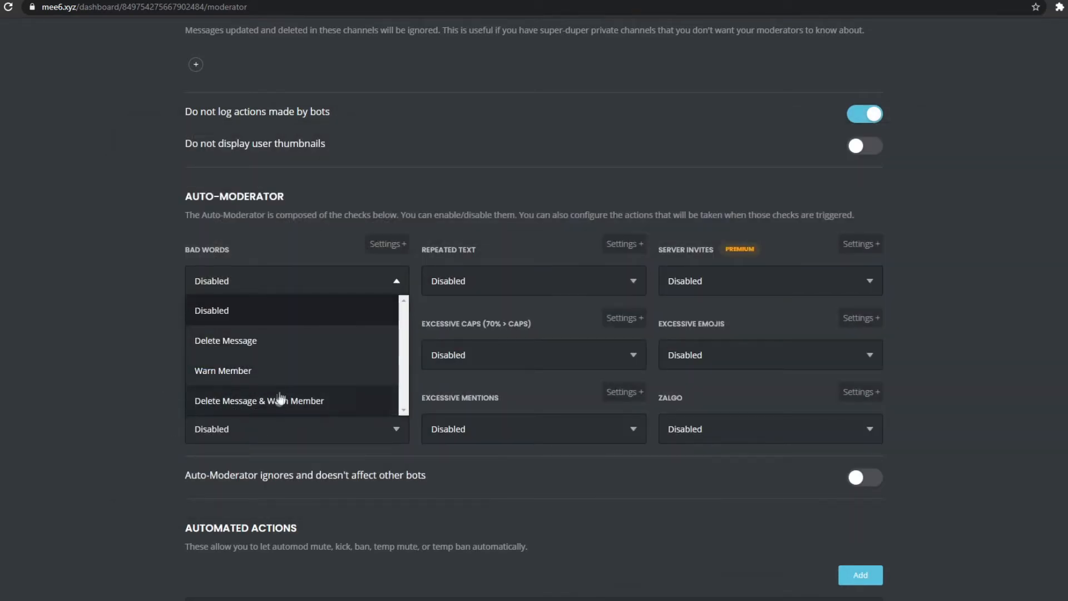
{"action": "left_click", "coordinate": [269, 344]}
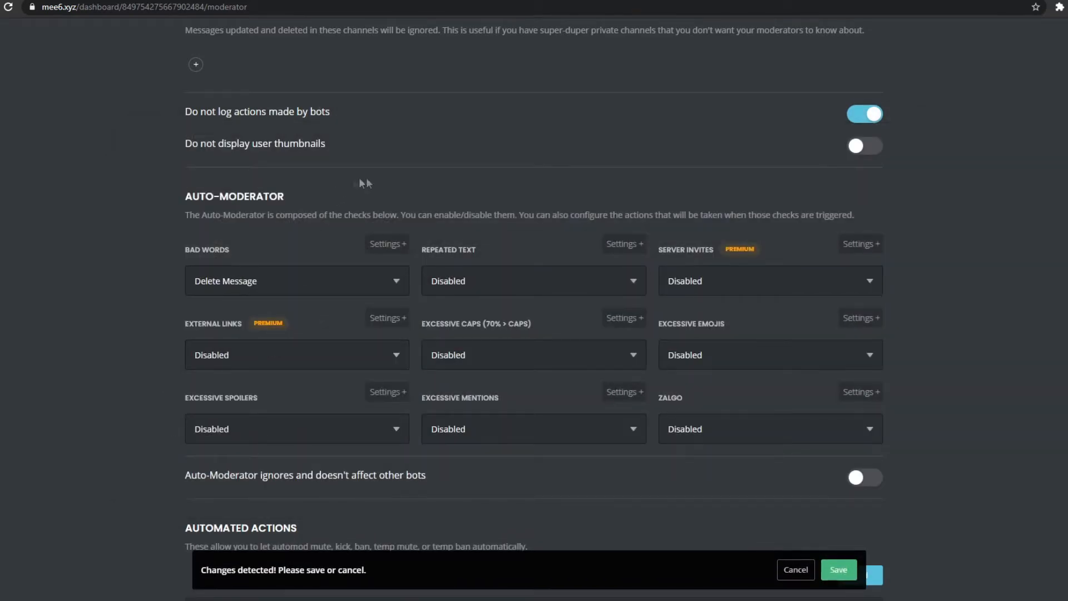
{"action": "left_click", "coordinate": [399, 243]}
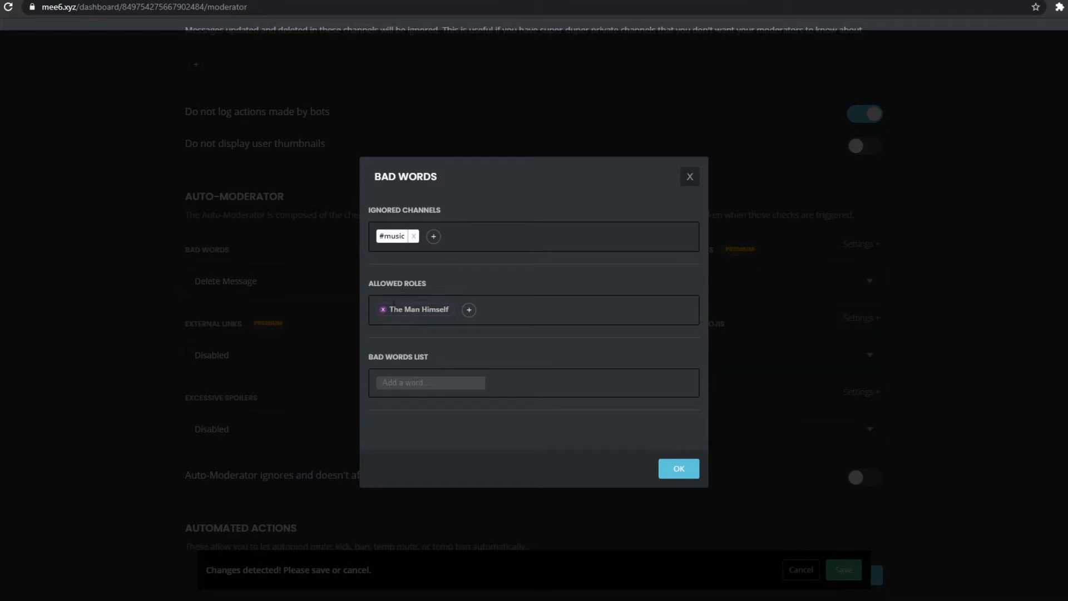
{"action": "left_click_drag", "start_coordinate": [391, 309], "coordinate": [451, 318]}
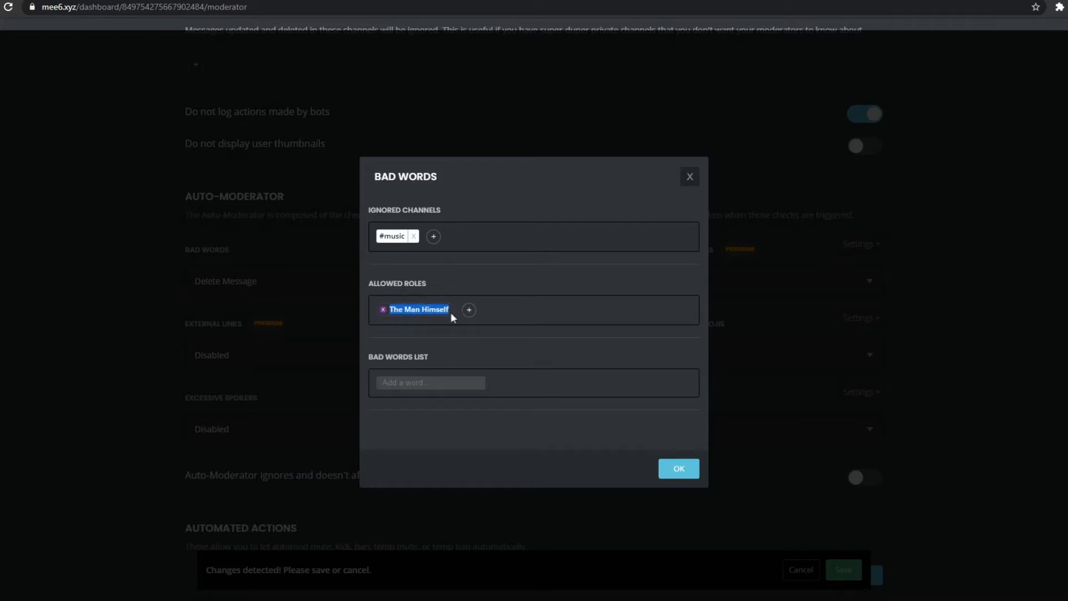
{"action": "left_click", "coordinate": [417, 310]}
{"action": "left_click", "coordinate": [446, 381]}
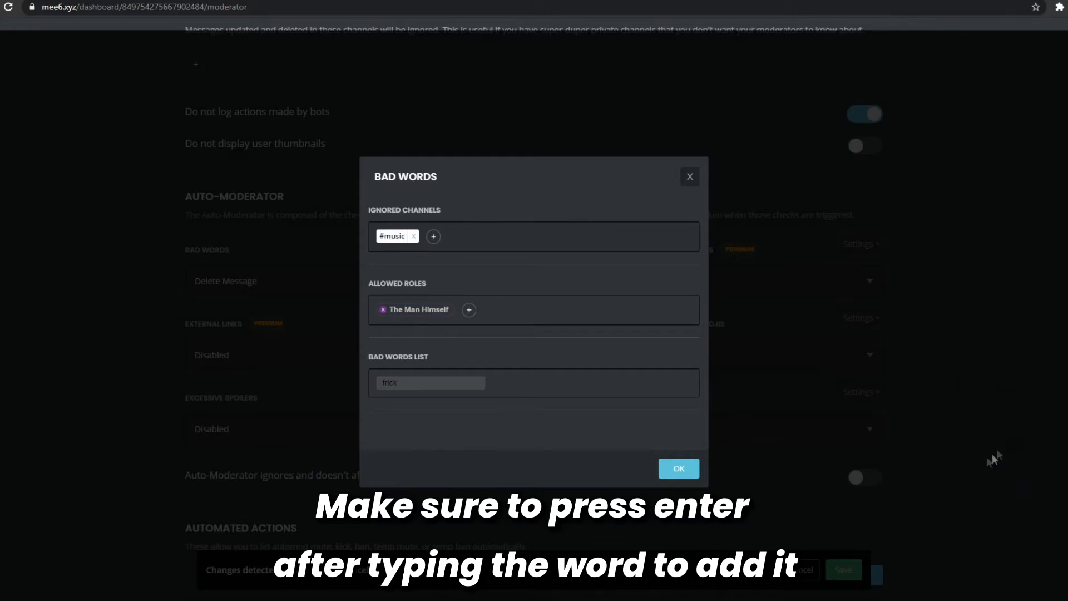
{"action": "left_click", "coordinate": [679, 467]}
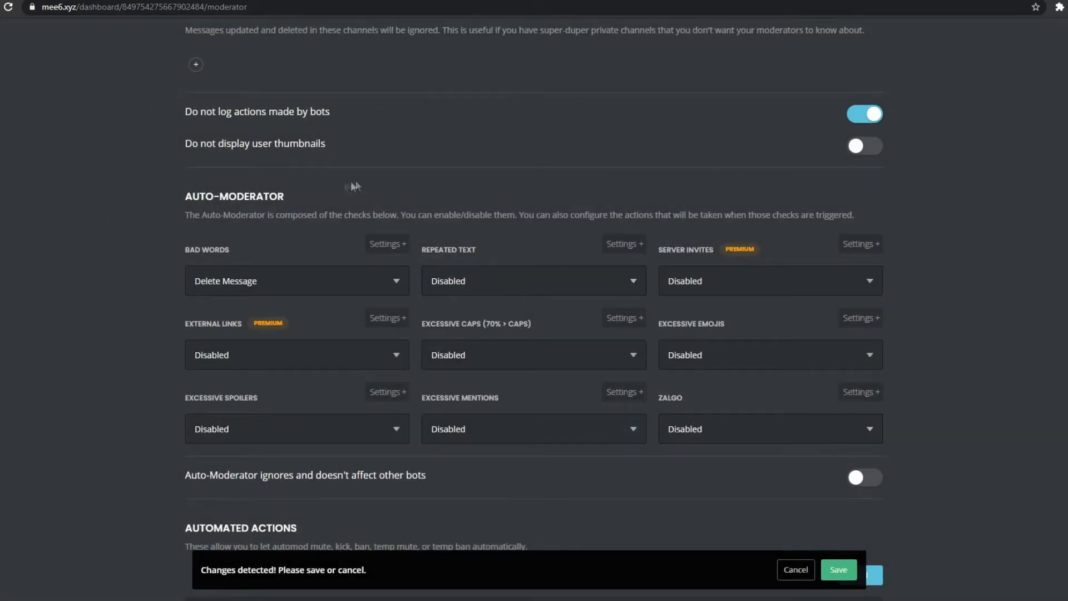
{"action": "left_click", "coordinate": [839, 570]}
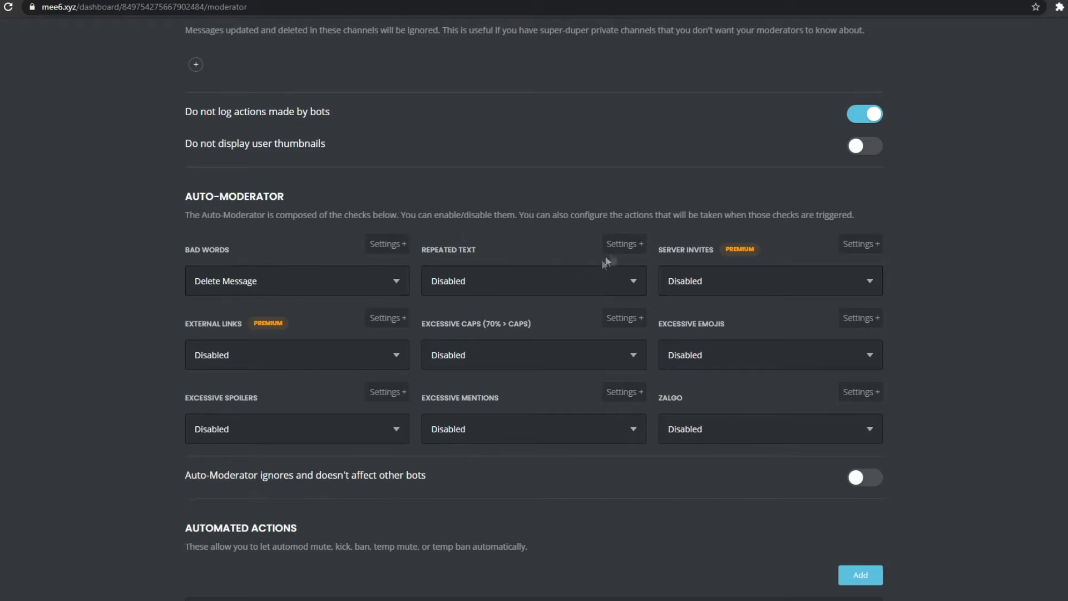
Review the Repeated Text check's settings, then set the Excessive Emojis check's emoji limit to 6 and save the changes
{"action": "left_click", "coordinate": [620, 244]}
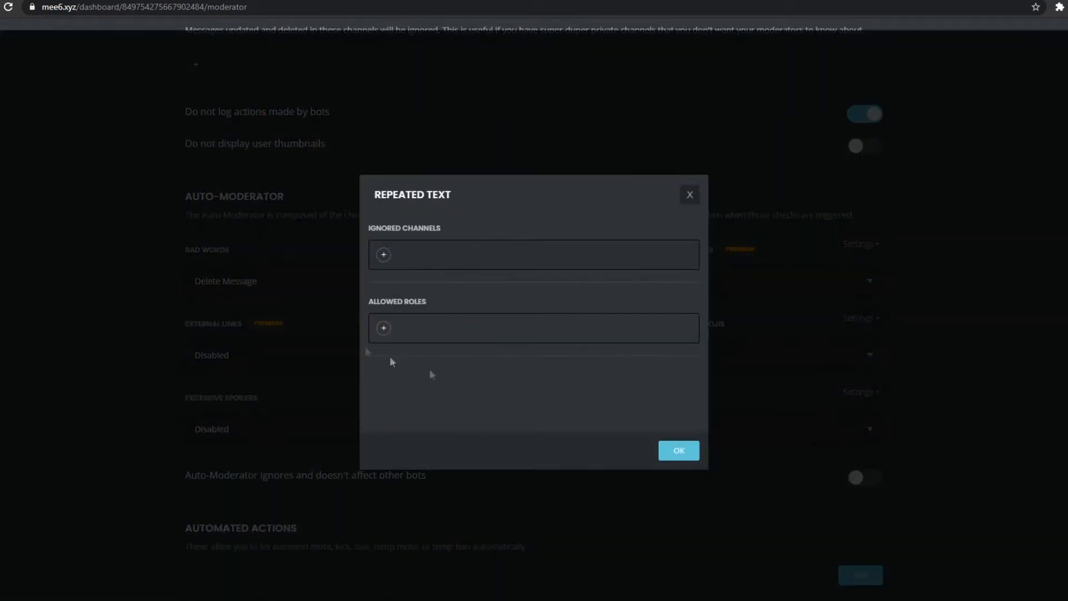
{"action": "left_click", "coordinate": [689, 196]}
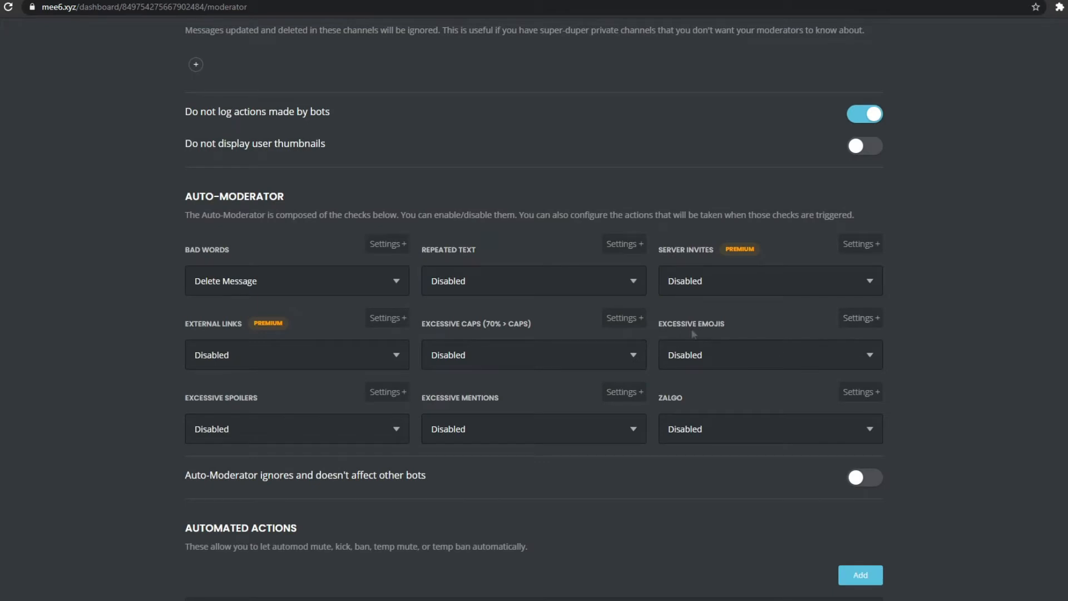
{"action": "left_click_drag", "start_coordinate": [688, 337], "coordinate": [727, 369]}
{"action": "left_click", "coordinate": [857, 318]}
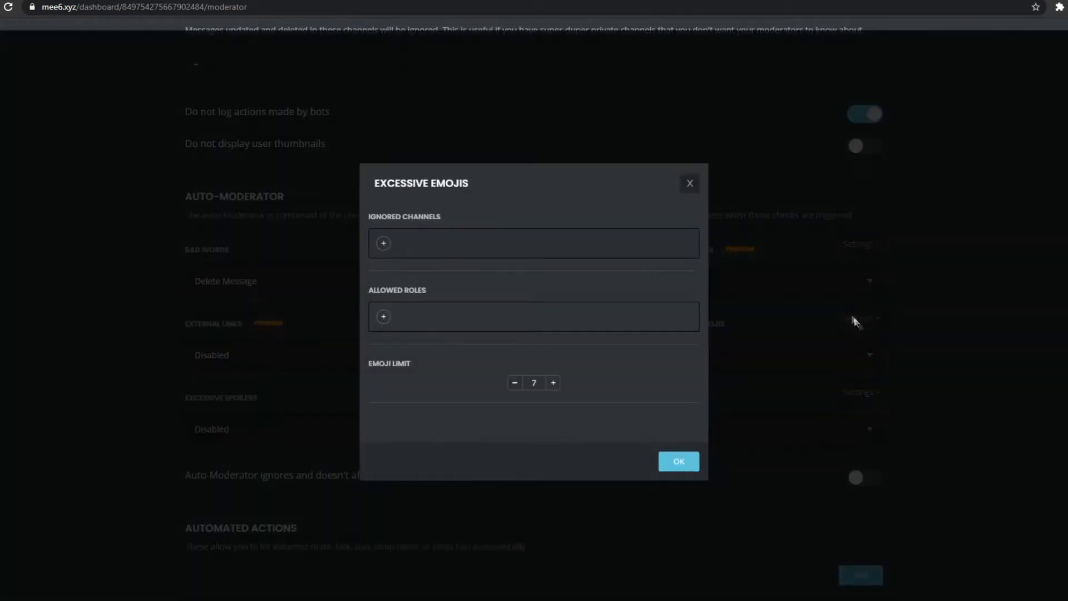
{"action": "left_click", "coordinate": [515, 384]}
{"action": "left_click", "coordinate": [514, 383]}
{"action": "left_click", "coordinate": [513, 383]}
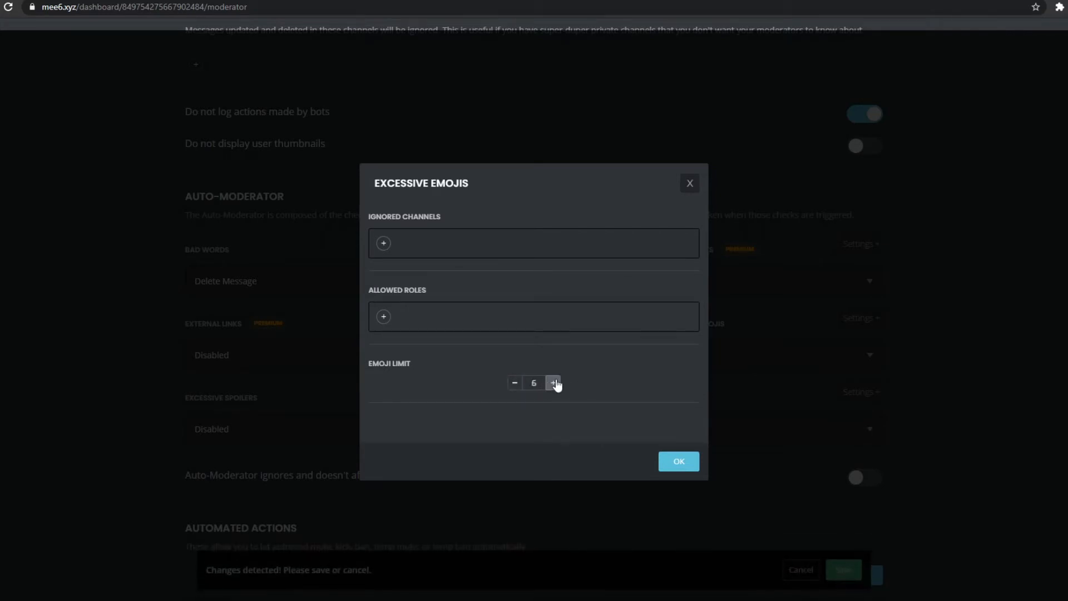
{"action": "left_click", "coordinate": [679, 461]}
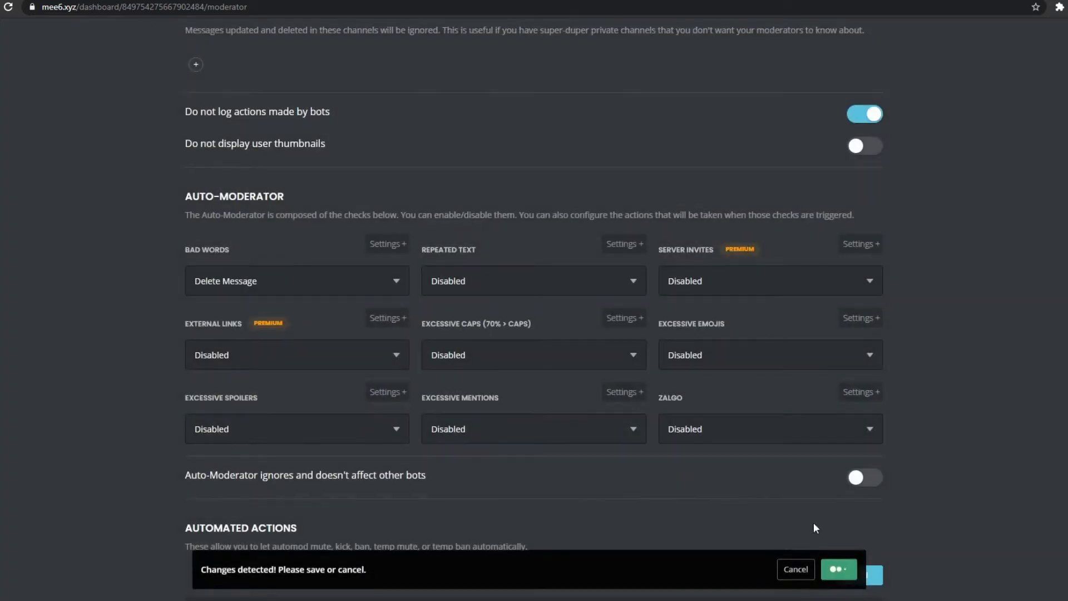
Examine the Bad Words check's action options and the automated kick and temp mute rules based on infractions
{"action": "scroll", "coordinate": [715, 477], "scroll_direction": "down", "scroll_amount": 2}
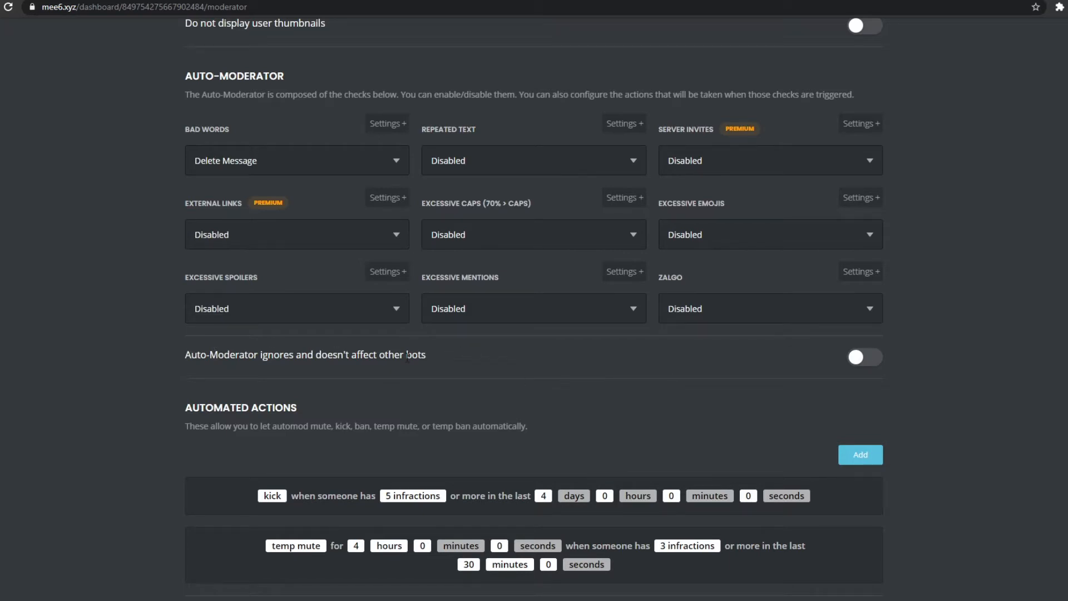
{"action": "scroll", "coordinate": [404, 356], "scroll_direction": "down", "scroll_amount": 2}
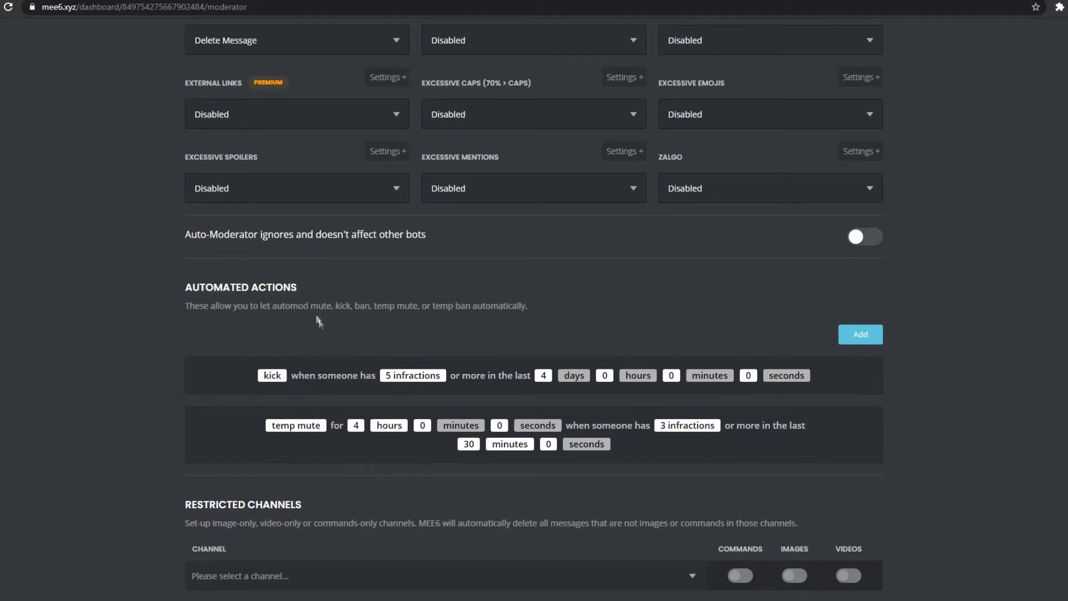
{"action": "scroll", "coordinate": [318, 322], "scroll_direction": "up", "scroll_amount": 2}
{"action": "left_click", "coordinate": [341, 162]}
{"action": "left_click", "coordinate": [341, 166]}
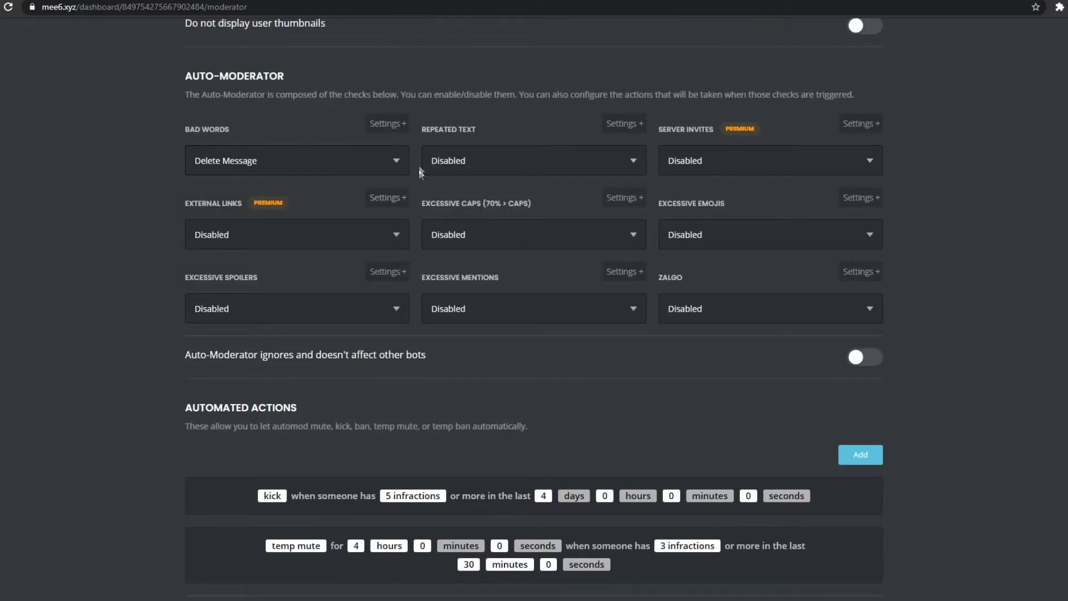
{"action": "left_click", "coordinate": [392, 162]}
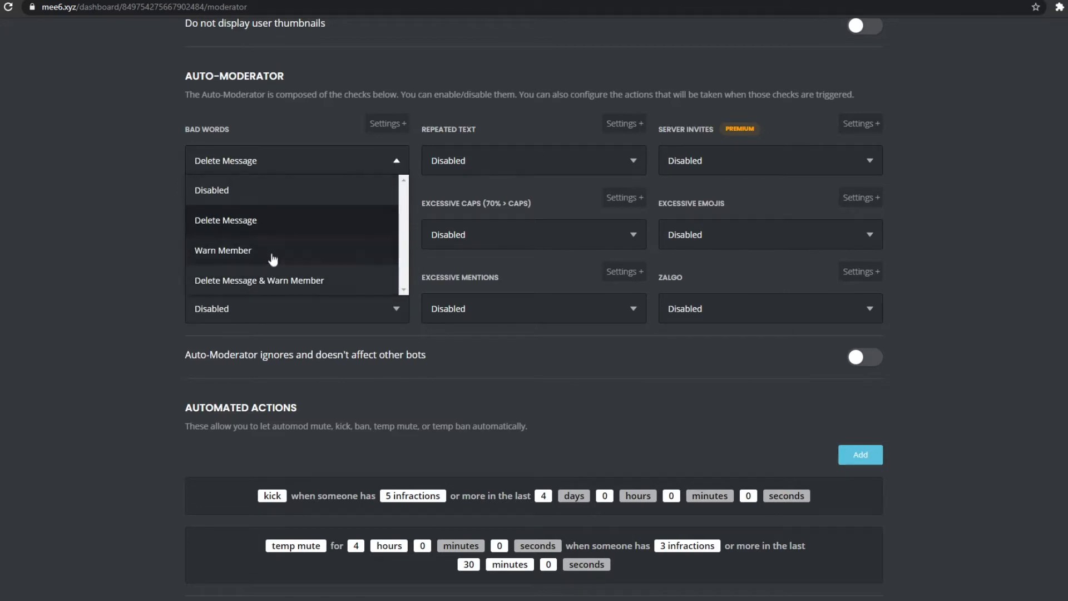
{"action": "left_click", "coordinate": [267, 228]}
{"action": "scroll", "coordinate": [334, 312], "scroll_direction": "down", "scroll_amount": 3}
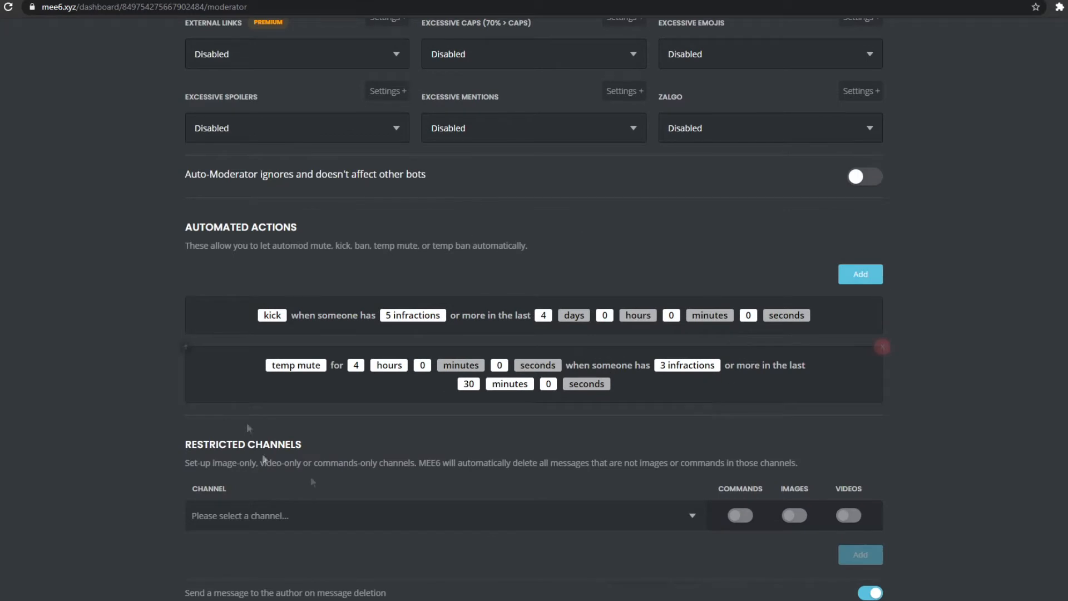
{"action": "left_click", "coordinate": [268, 316]}
{"action": "scroll", "coordinate": [556, 267], "scroll_direction": "down", "scroll_amount": 1}
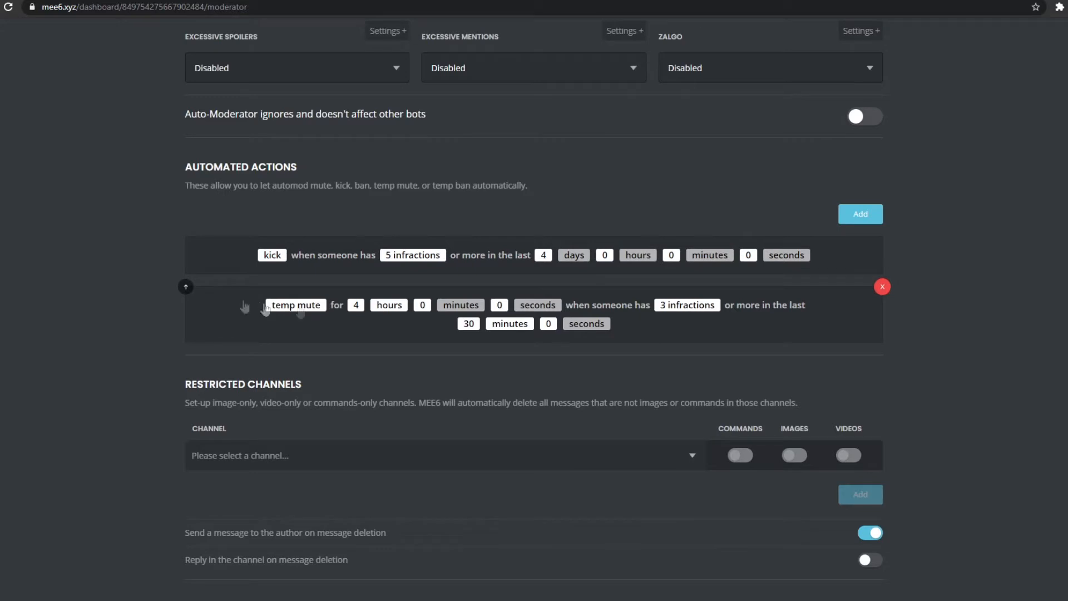
{"action": "scroll", "coordinate": [544, 229], "scroll_direction": "up", "scroll_amount": 1}
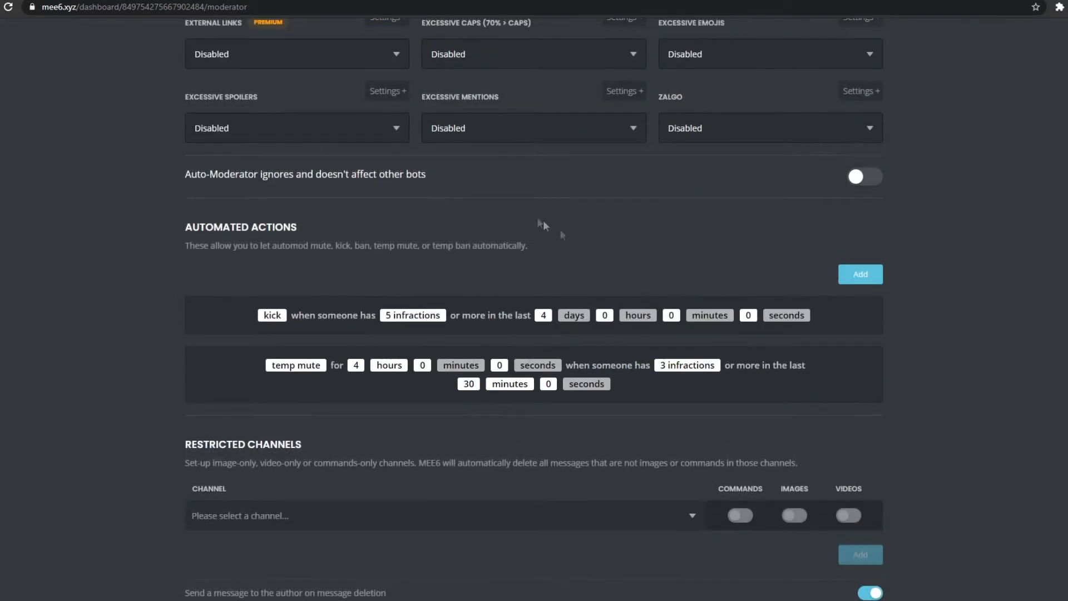
{"action": "scroll", "coordinate": [629, 267], "scroll_direction": "down", "scroll_amount": 2}
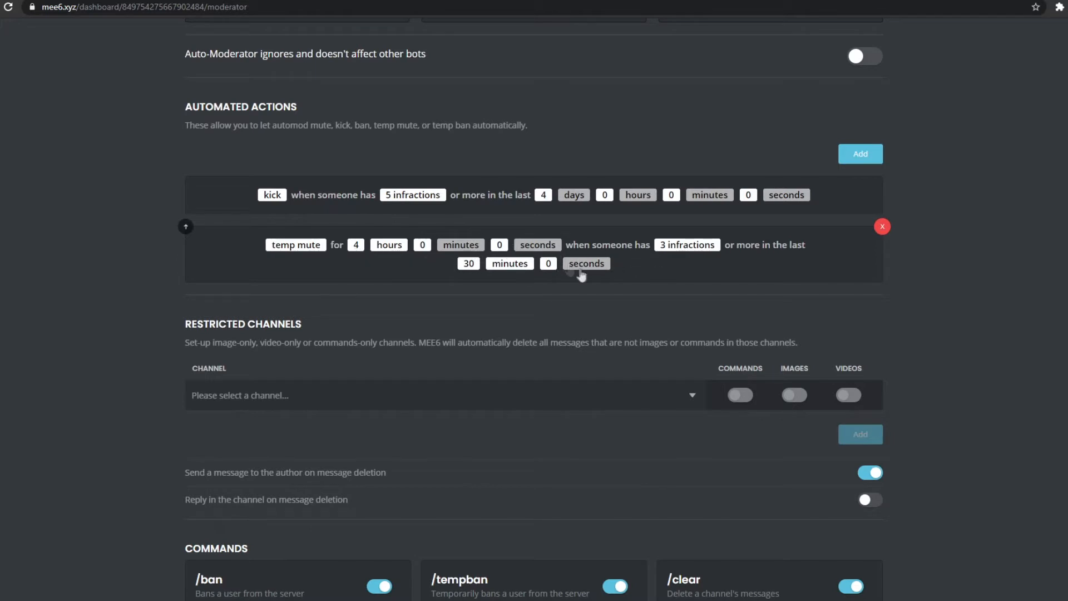
Set the temp mute rule's duration to 3 hours and try to set its infraction window's minutes to 0
{"action": "left_click", "coordinate": [355, 245]}
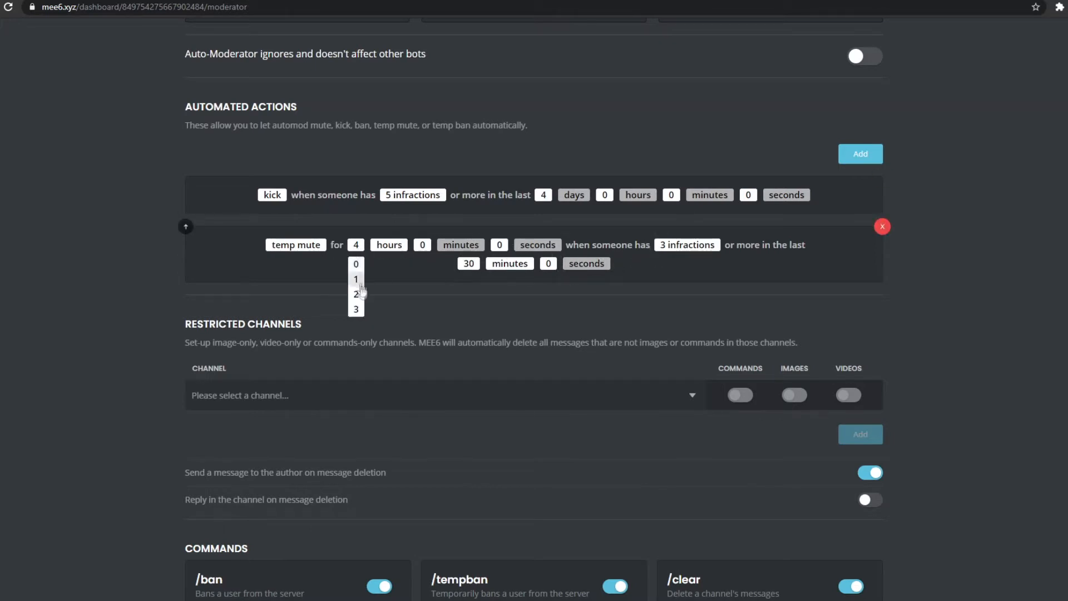
{"action": "left_click", "coordinate": [359, 301]}
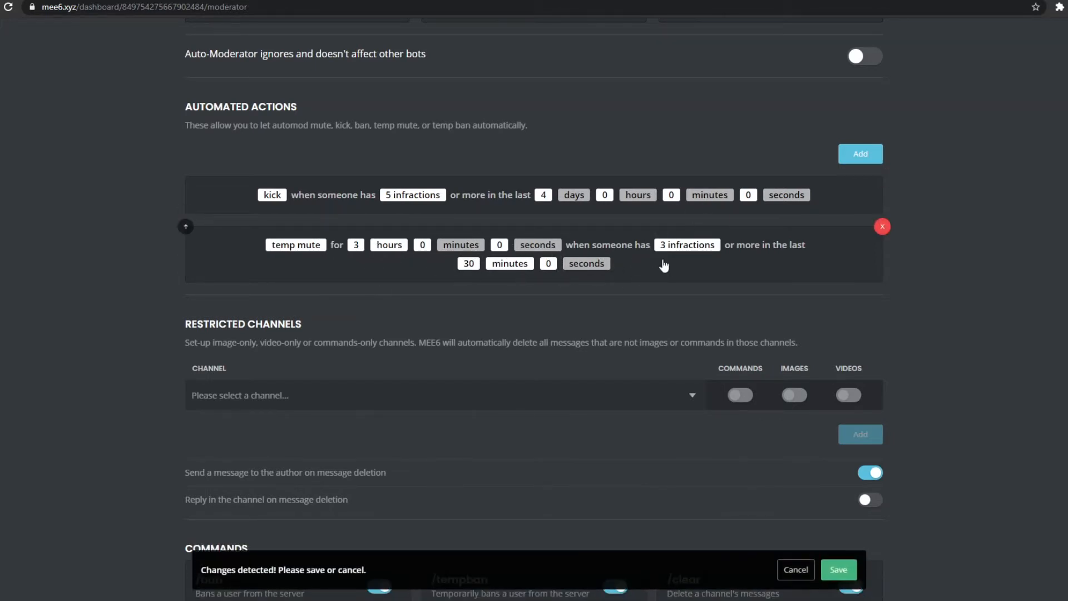
{"action": "left_click", "coordinate": [475, 269]}
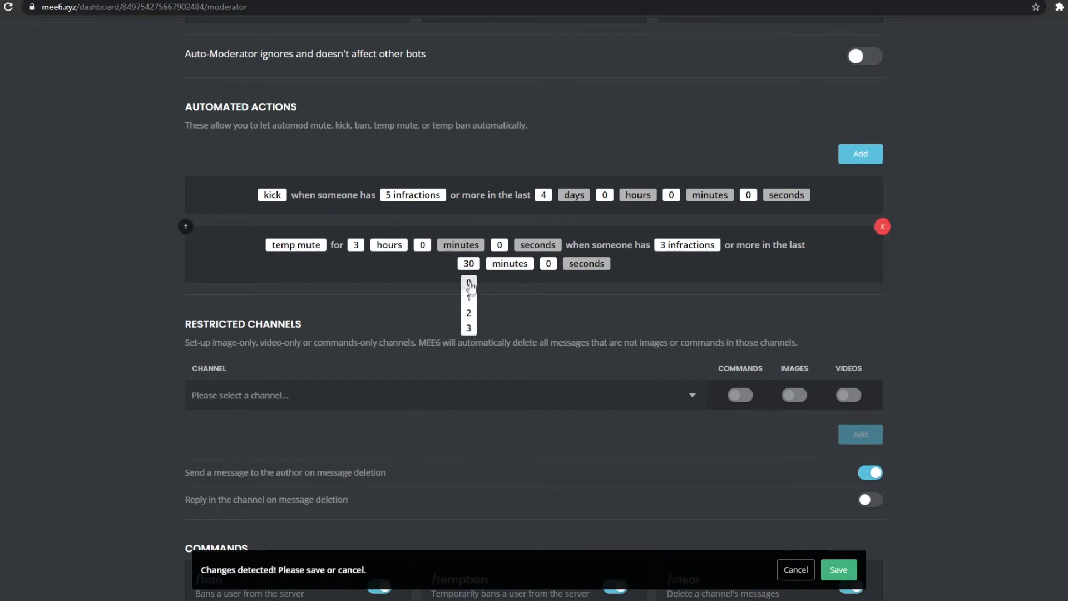
{"action": "left_click", "coordinate": [487, 283]}
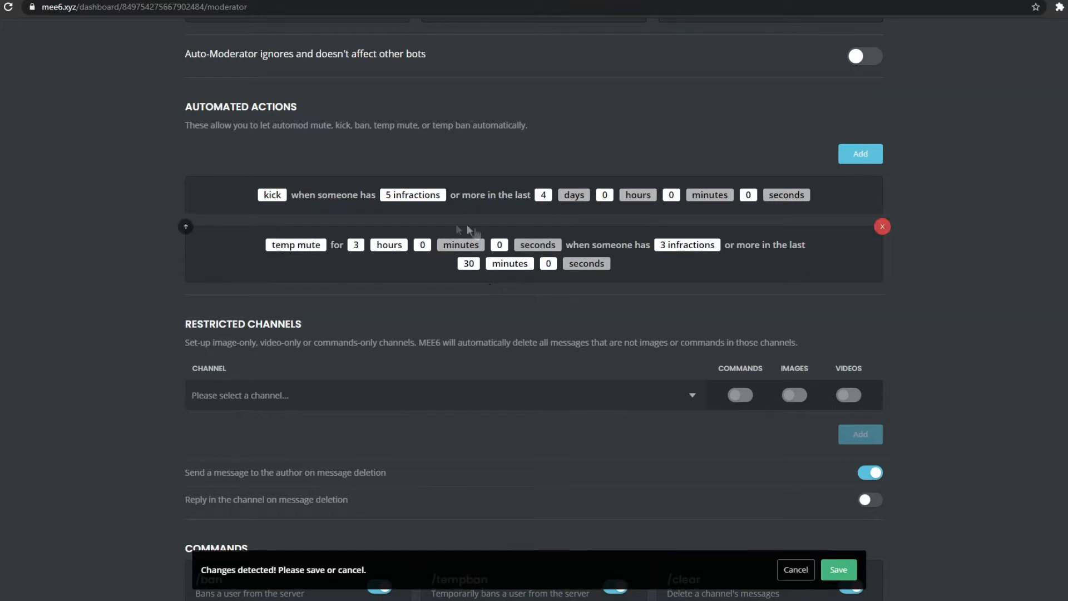
{"action": "left_click", "coordinate": [470, 265]}
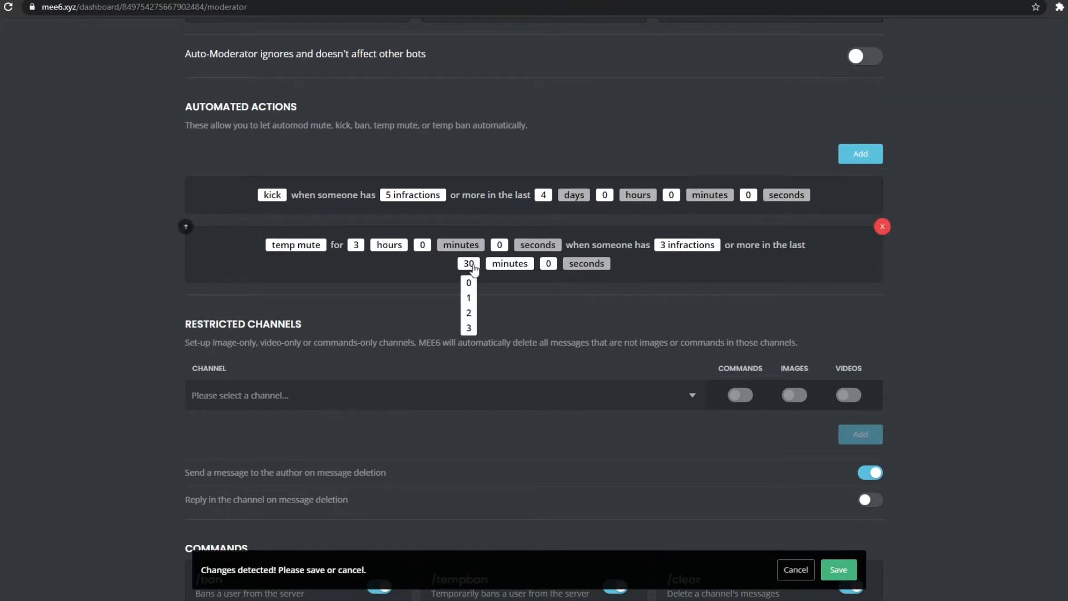
{"action": "left_click", "coordinate": [474, 281]}
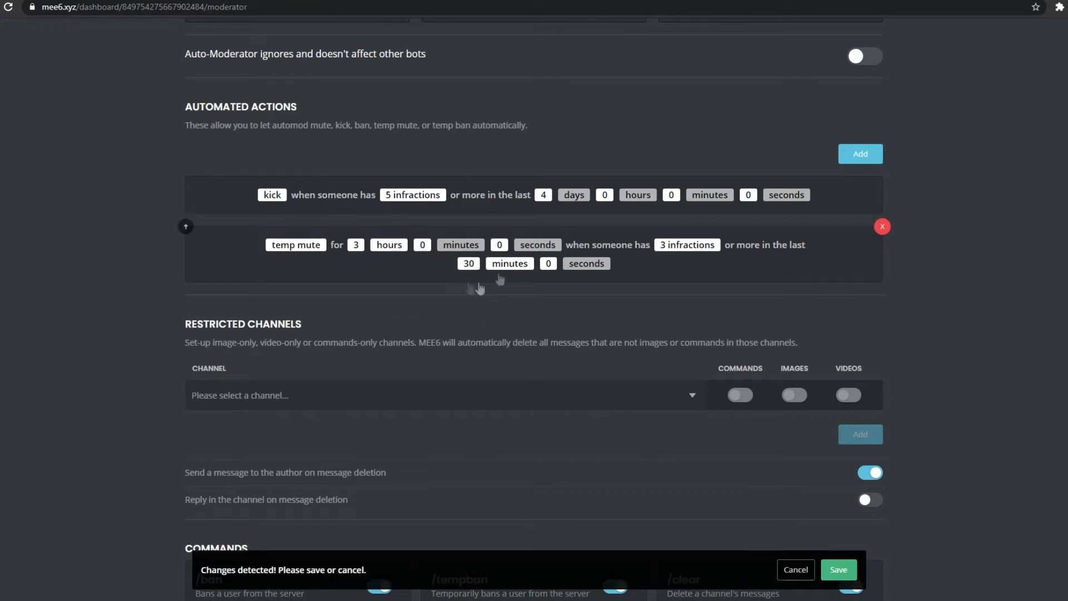
{"action": "left_click", "coordinate": [482, 263]}
Change the temp mute rule's action to mute
{"action": "left_click", "coordinate": [295, 245]}
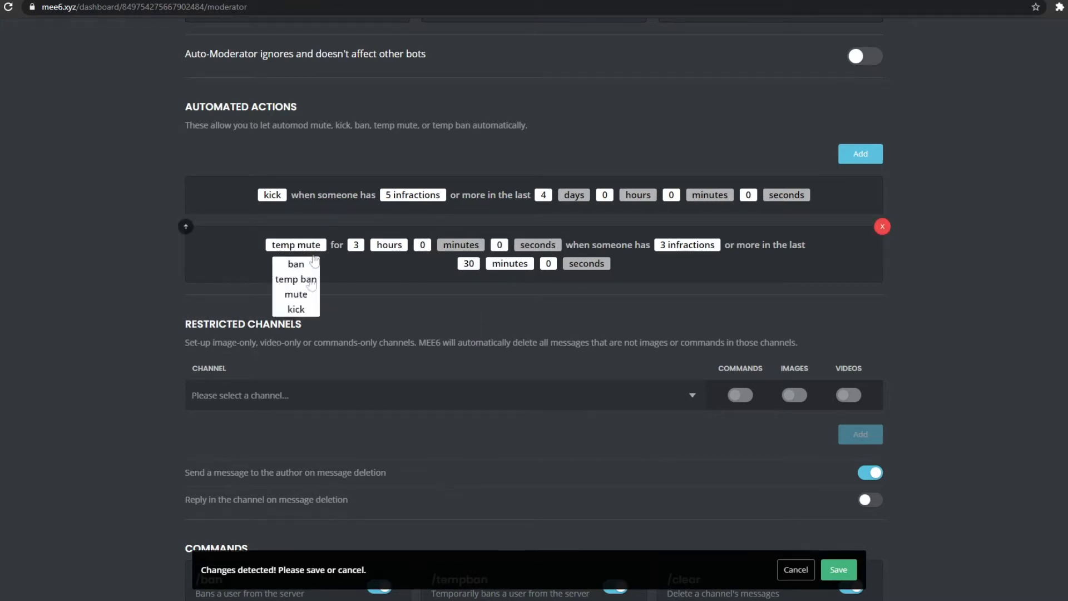
{"action": "left_click", "coordinate": [310, 309]}
{"action": "left_click", "coordinate": [334, 245]}
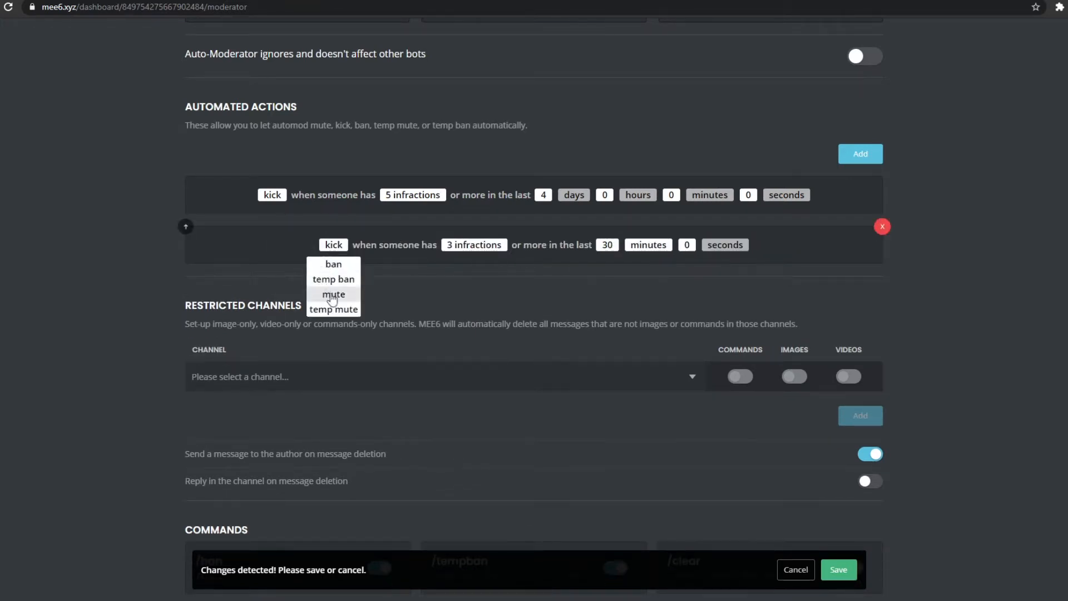
{"action": "left_click", "coordinate": [342, 295]}
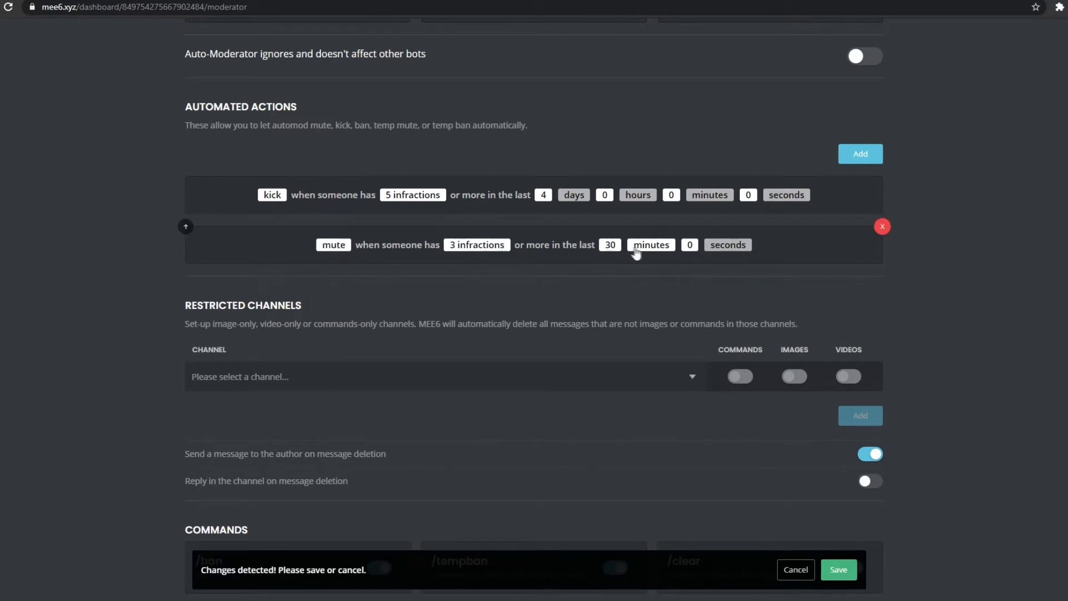
Set the mute rule's infraction window to 2 seconds with no minutes, and save the changes
{"action": "left_click", "coordinate": [685, 251]}
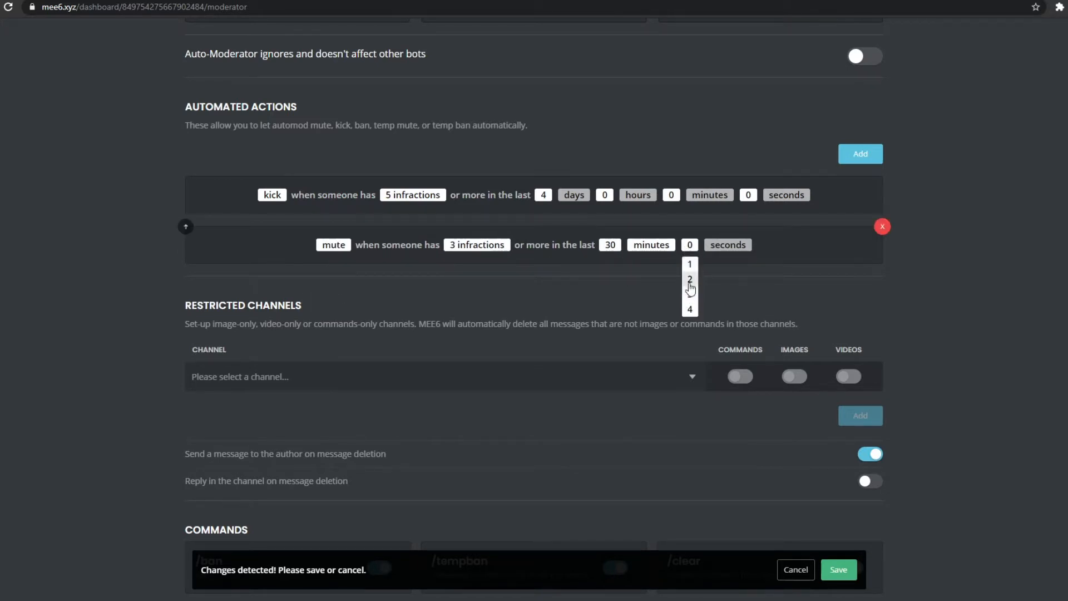
{"action": "left_click", "coordinate": [689, 283]}
{"action": "left_click", "coordinate": [611, 246]}
{"action": "left_click", "coordinate": [615, 263]}
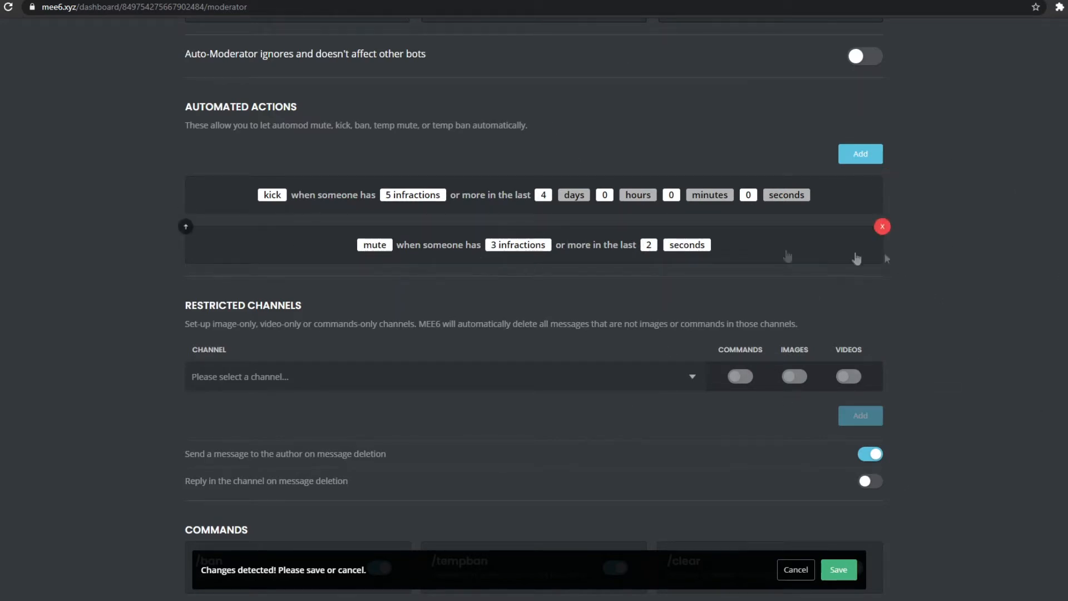
{"action": "left_click", "coordinate": [843, 572]}
Restrict the welcome-rules channel to commands only under the restricted channels, and save the changes
{"action": "scroll", "coordinate": [508, 348], "scroll_direction": "down", "scroll_amount": 3}
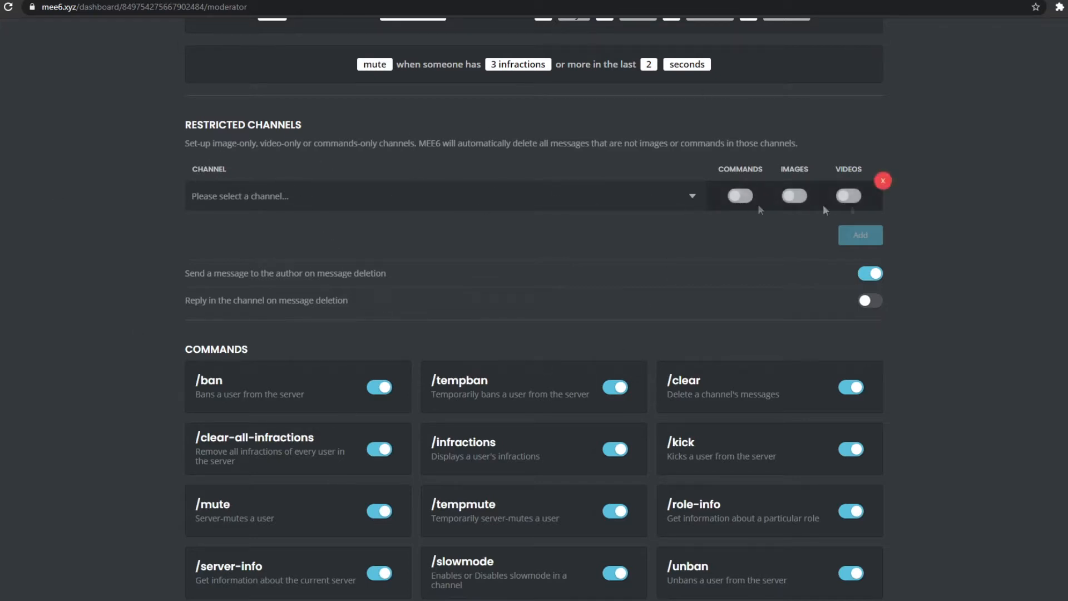
{"action": "left_click", "coordinate": [659, 201]}
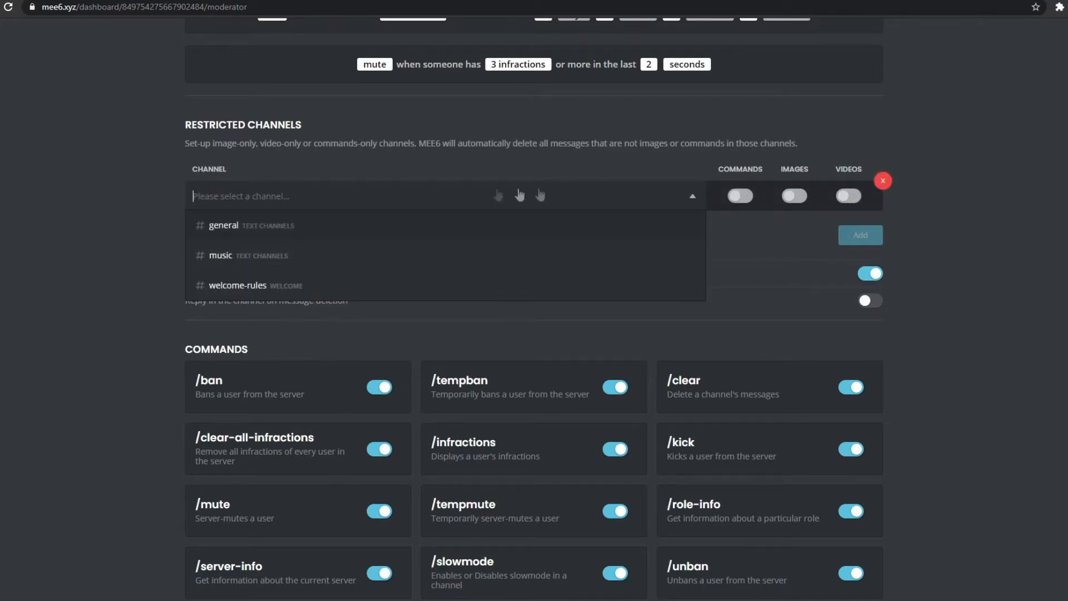
{"action": "left_click", "coordinate": [281, 287]}
{"action": "left_click", "coordinate": [737, 196]}
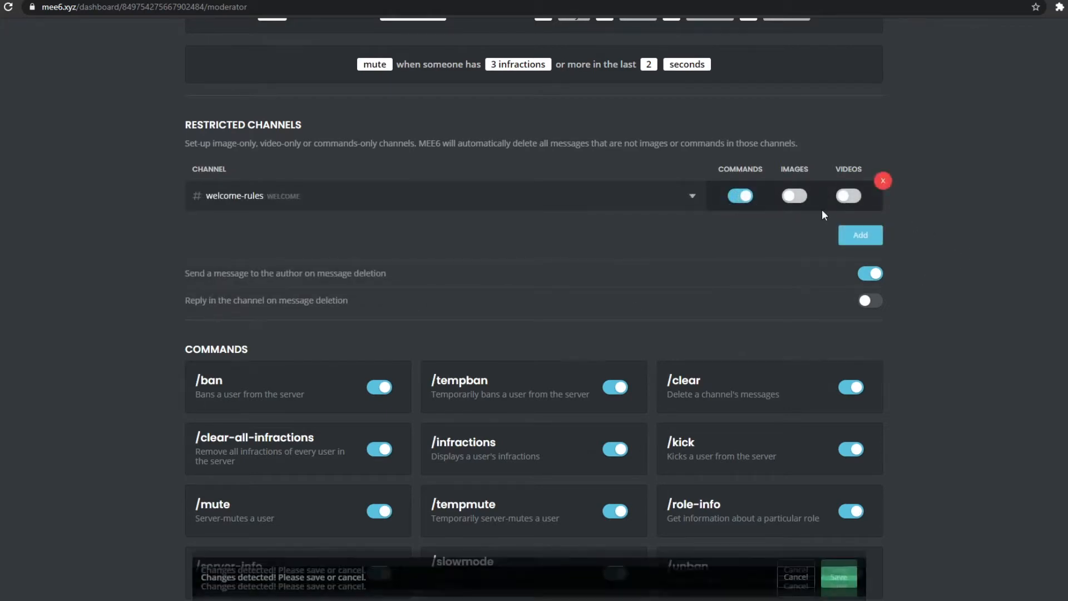
{"action": "left_click", "coordinate": [837, 559]}
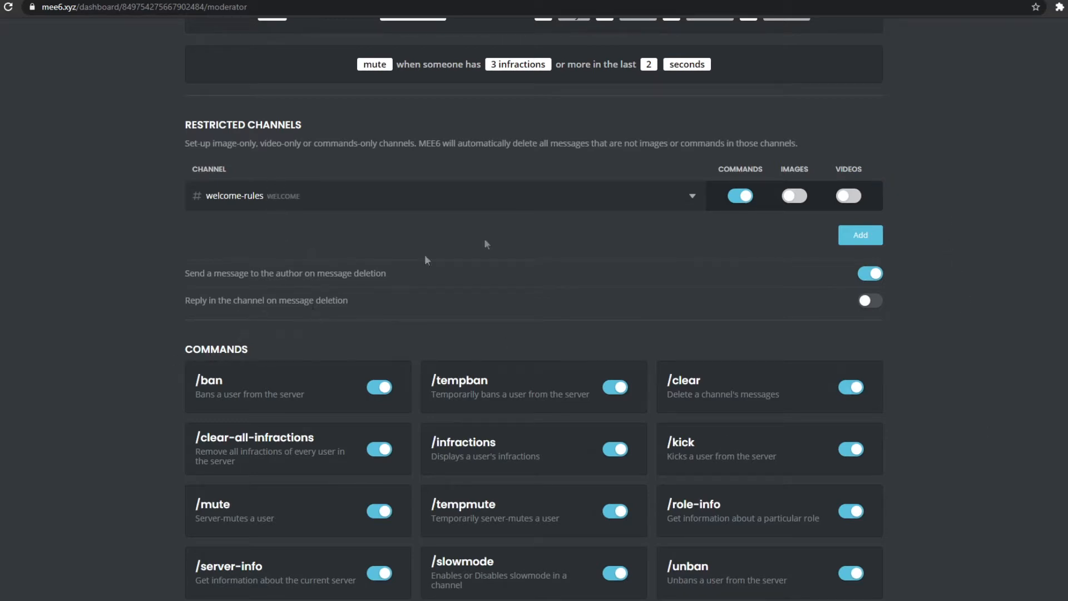
Turn off all restrictions for the welcome-rules channel, add an empty restricted channel row, and save the changes
{"action": "mouse_move", "coordinate": [870, 202]}
{"action": "left_click", "coordinate": [803, 196]}
{"action": "left_click", "coordinate": [848, 196]}
{"action": "left_click", "coordinate": [861, 235]}
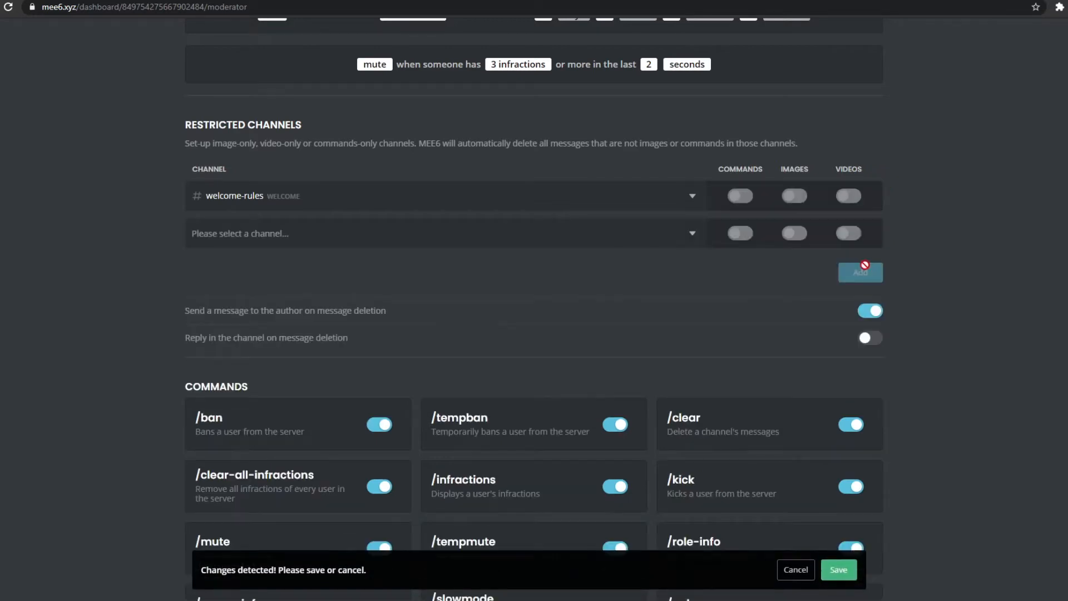
{"action": "left_click", "coordinate": [839, 569]}
Switch to Discord, examine the kick, ban and mute options for a server member, and return to the MEE6 dashboard
{"action": "scroll", "coordinate": [487, 205], "scroll_direction": "down", "scroll_amount": 3}
{"action": "scroll", "coordinate": [520, 286], "scroll_direction": "up", "scroll_amount": 5}
{"action": "scroll", "coordinate": [520, 287], "scroll_direction": "down", "scroll_amount": 5}
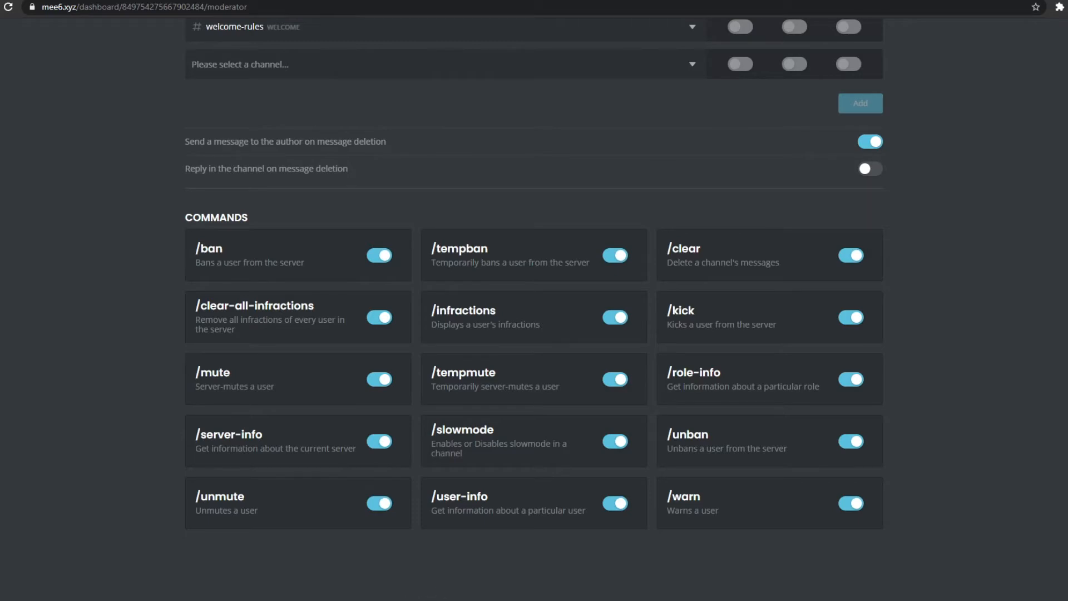
{"action": "key", "text": "alt+Tab"}
{"action": "right_click", "coordinate": [717, 298]}
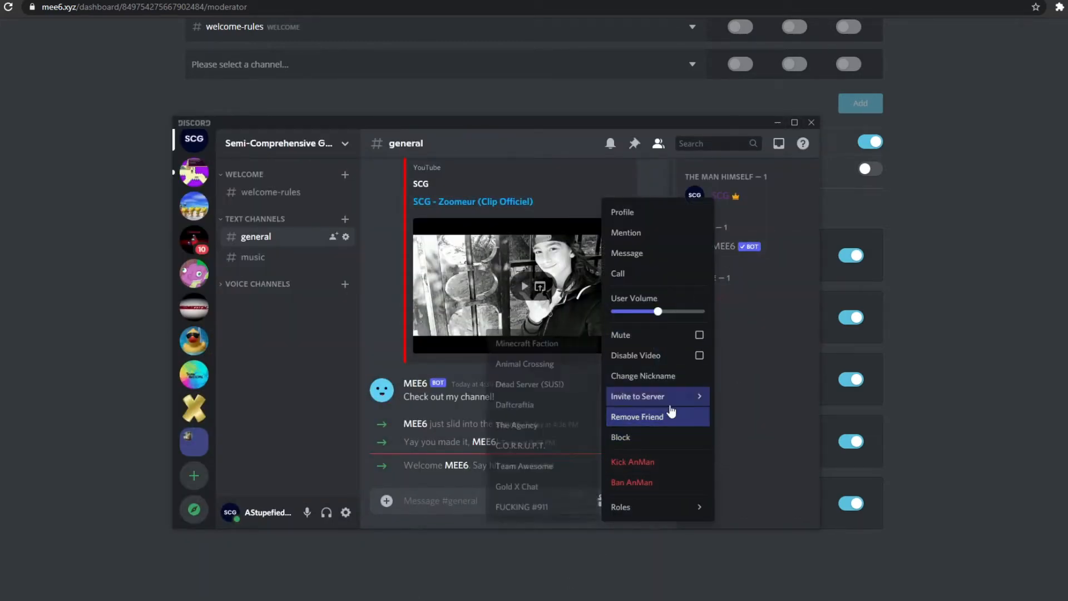
{"action": "left_click", "coordinate": [778, 122]}
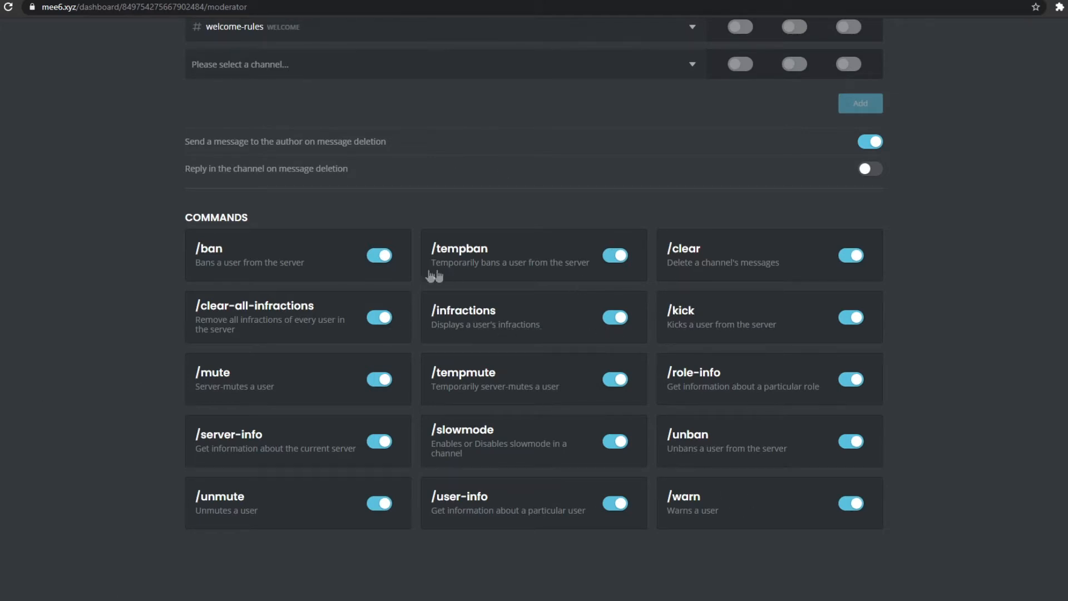
Examine the tempban command's banned roles, banned channels and cooldown settings, and close them without saving
{"action": "left_click", "coordinate": [543, 258]}
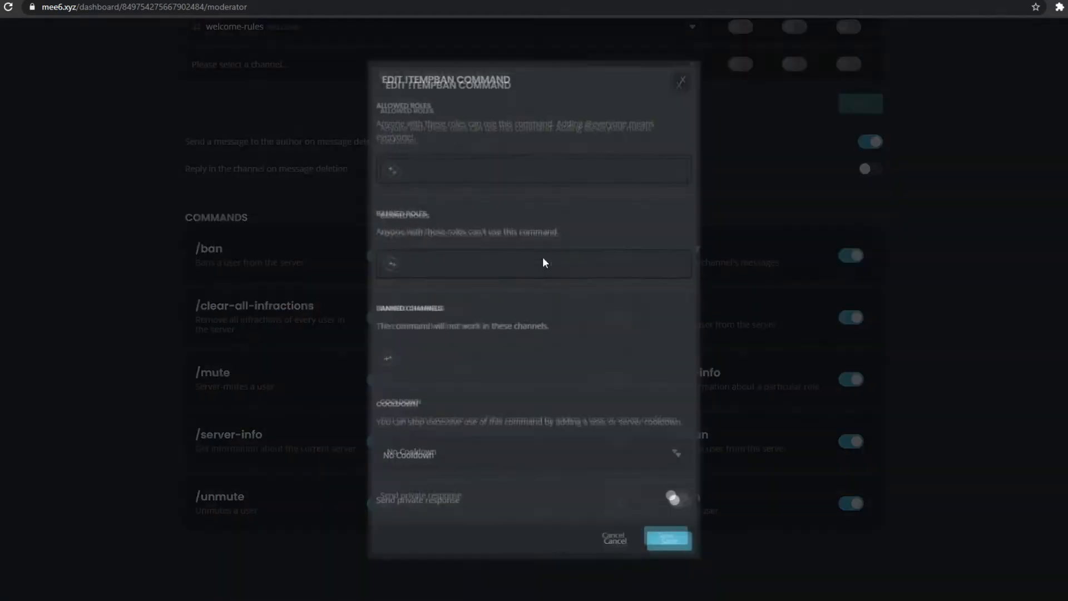
{"action": "scroll", "coordinate": [446, 281], "scroll_direction": "down", "scroll_amount": 2}
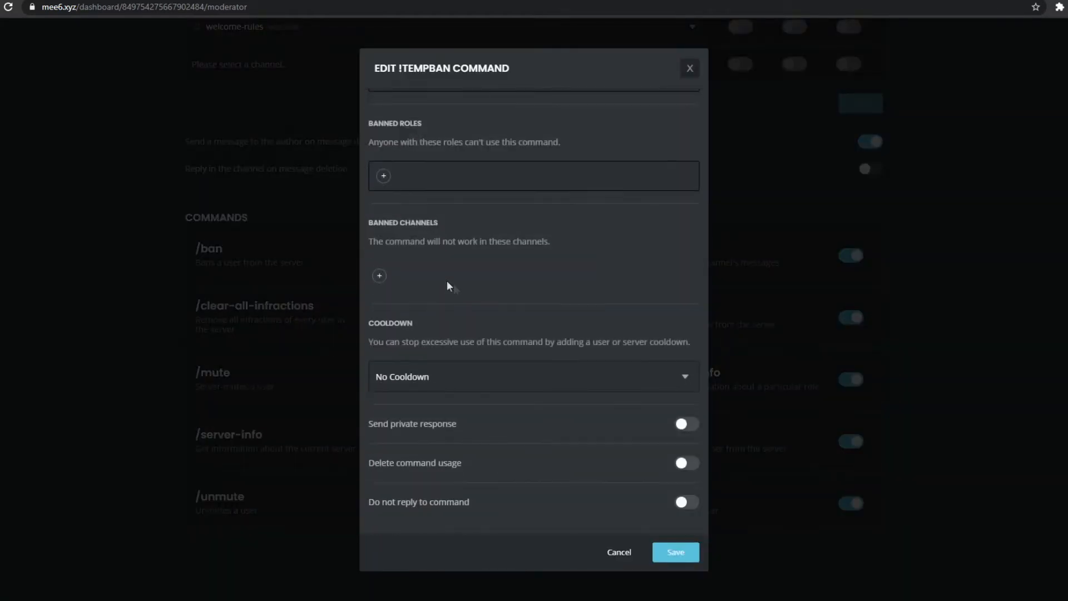
{"action": "left_click", "coordinate": [690, 68]}
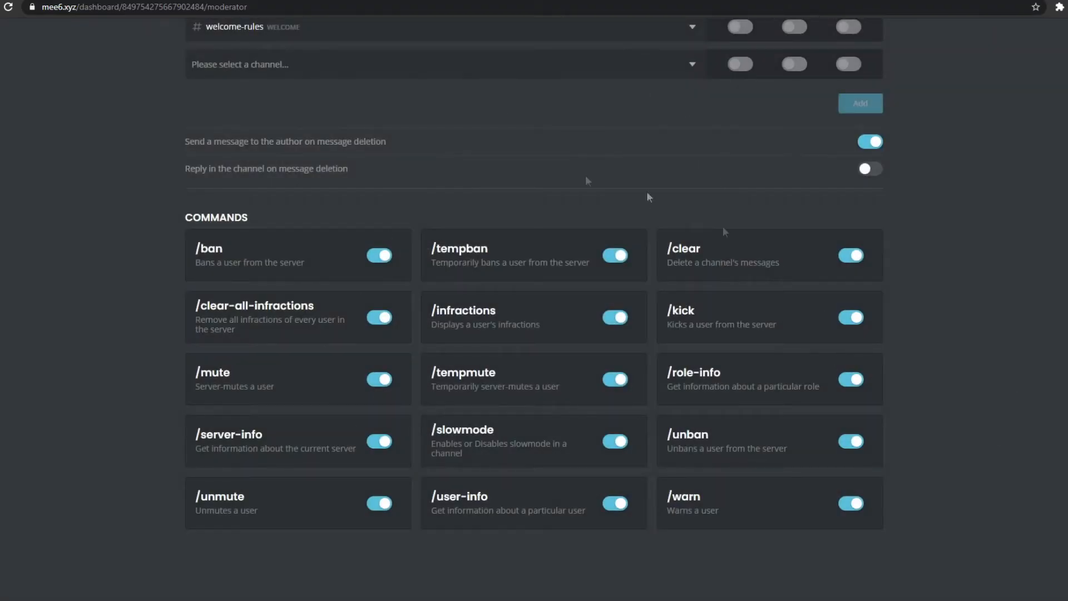
Review the Moderator plugin's audit logging, Auto-Moderator and automated action settings
{"action": "scroll", "coordinate": [537, 328], "scroll_direction": "up", "scroll_amount": 10}
{"action": "scroll", "coordinate": [542, 325], "scroll_direction": "up", "scroll_amount": 5}
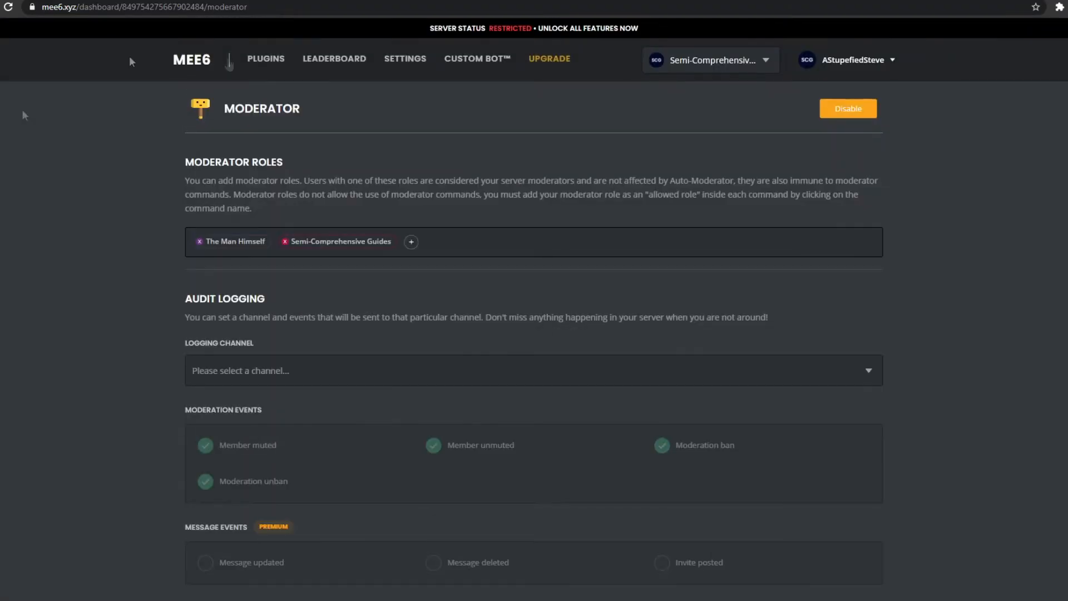
{"action": "scroll", "coordinate": [315, 152], "scroll_direction": "down", "scroll_amount": 5}
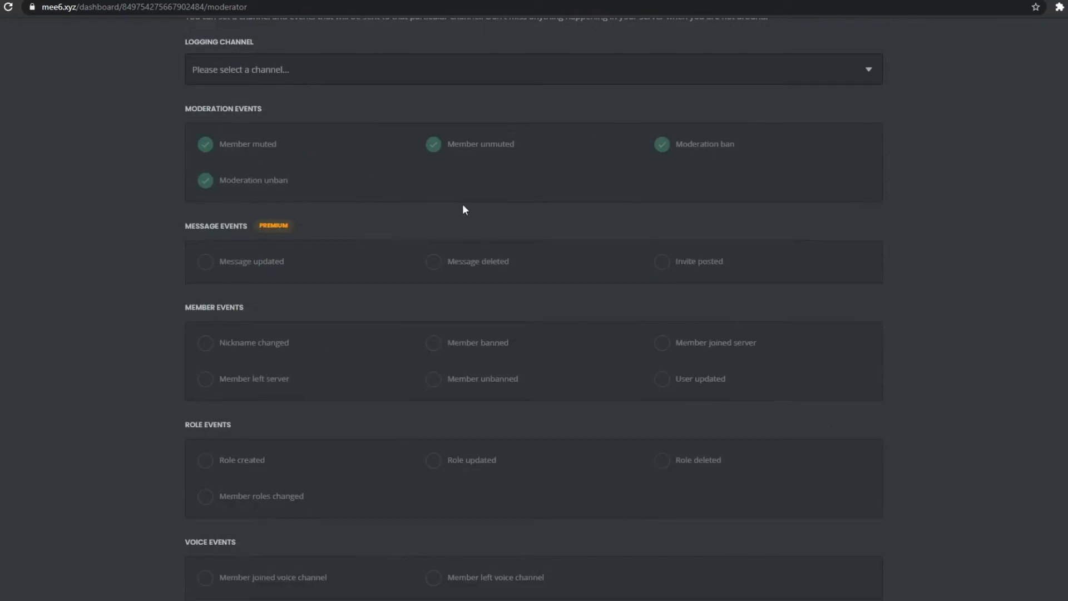
{"action": "scroll", "coordinate": [469, 202], "scroll_direction": "down", "scroll_amount": 5}
{"action": "scroll", "coordinate": [514, 258], "scroll_direction": "up", "scroll_amount": 3}
{"action": "scroll", "coordinate": [518, 258], "scroll_direction": "down", "scroll_amount": 14}
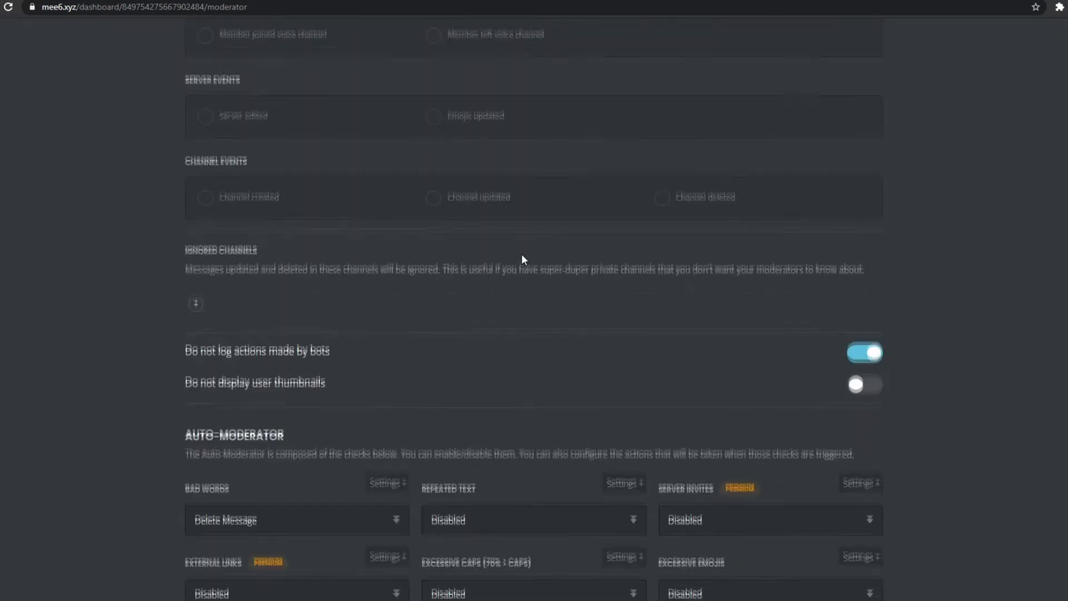
{"action": "right_click", "coordinate": [240, 204]}
{"action": "left_click", "coordinate": [586, 390]}
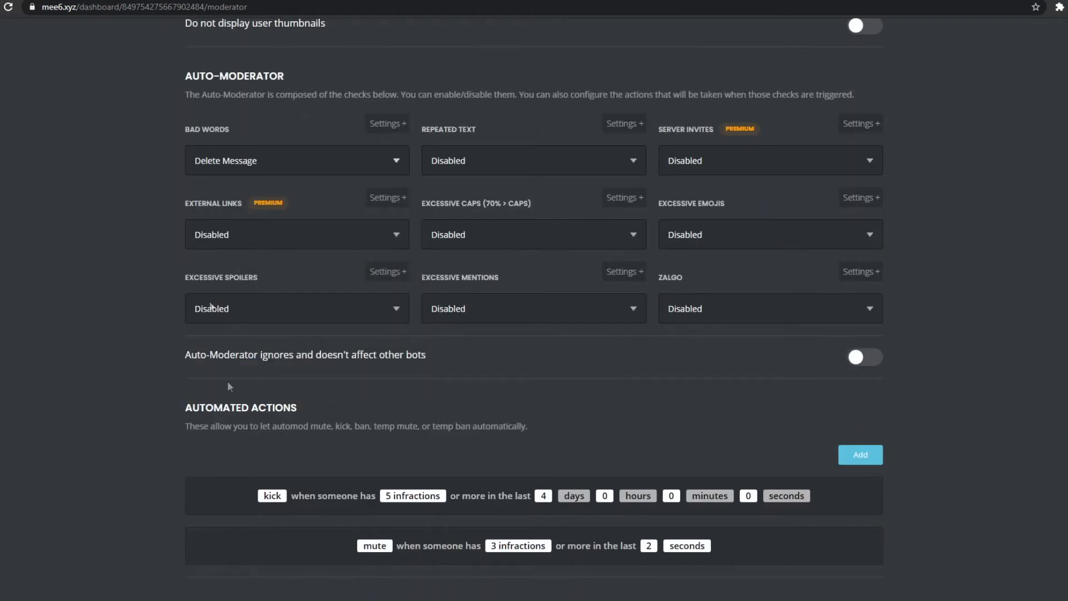
{"action": "scroll", "coordinate": [539, 253], "scroll_direction": "up", "scroll_amount": 8}
{"action": "scroll", "coordinate": [531, 257], "scroll_direction": "up", "scroll_amount": 10}
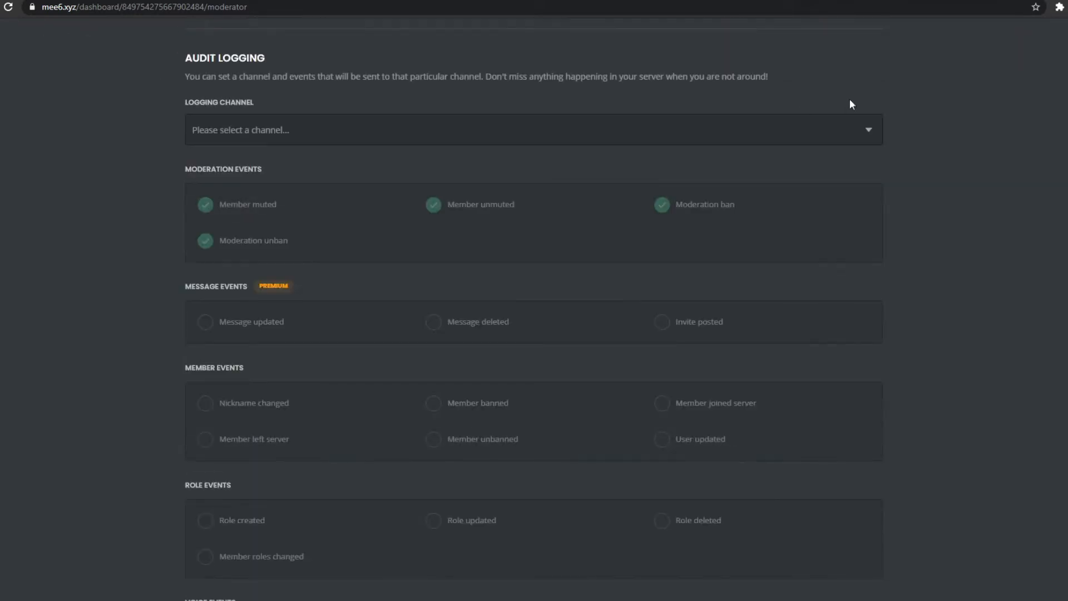
Open the Welcome plugin and save the welcome message that mentions !rules, !leave and !hello-there, keeping the welcome card enabled
{"action": "left_click", "coordinate": [0, 7]}
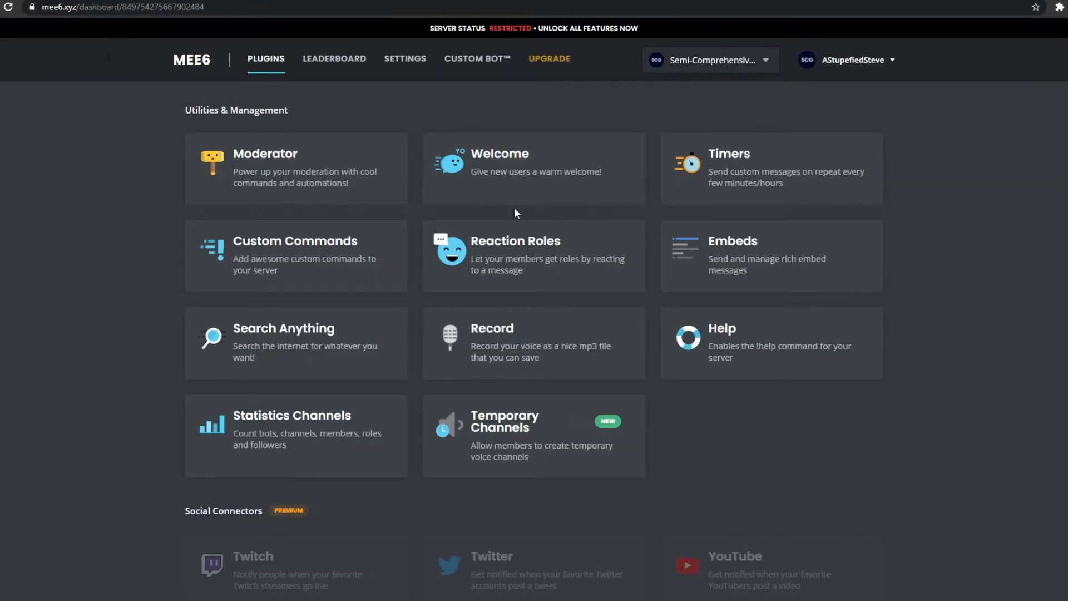
{"action": "left_click", "coordinate": [533, 167]}
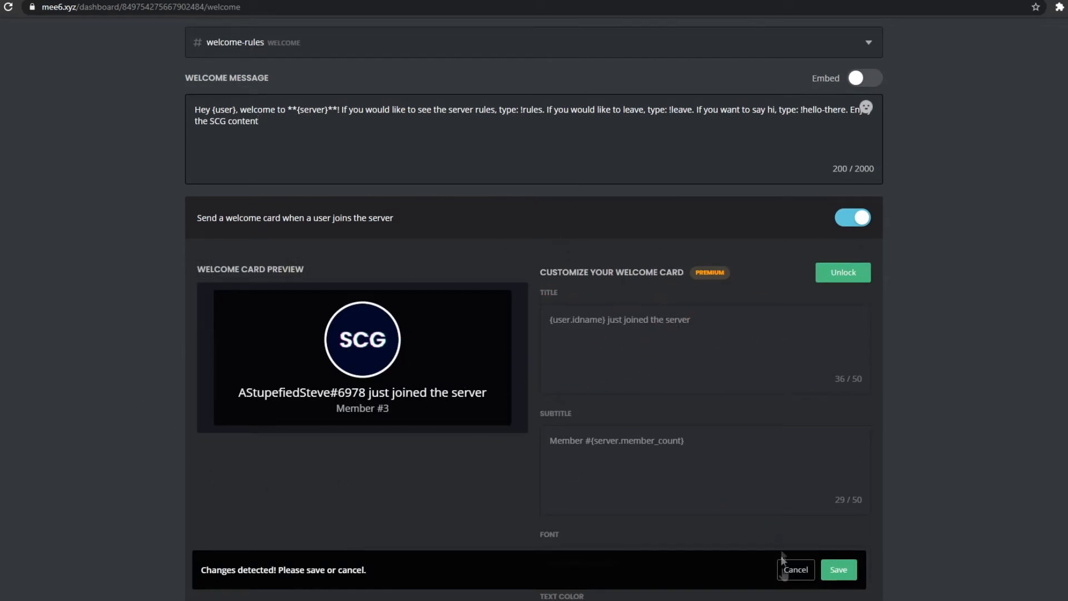
{"action": "left_click", "coordinate": [837, 567]}
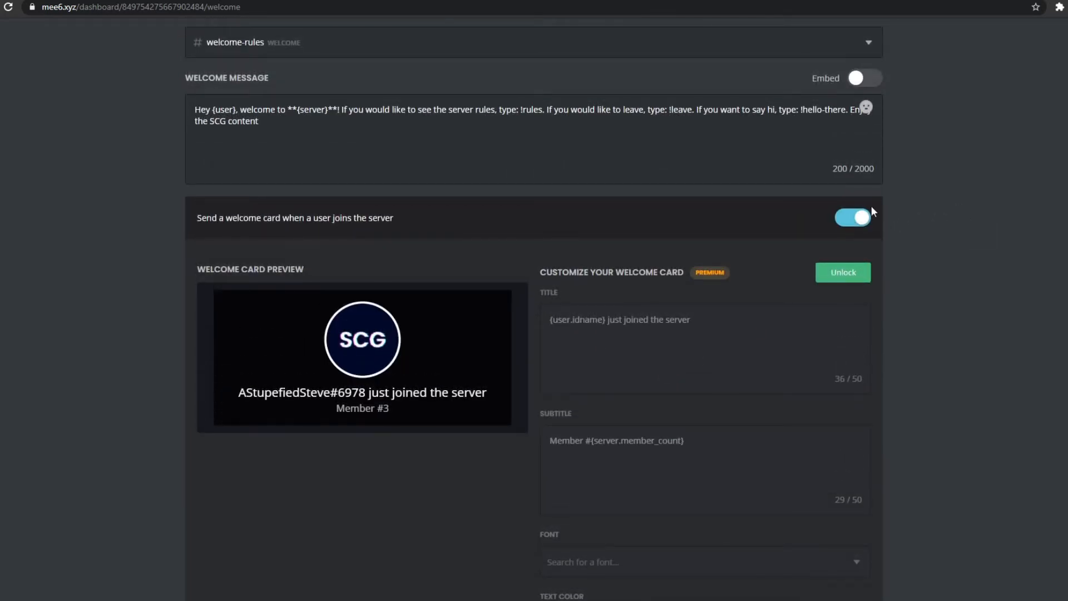
{"action": "left_click", "coordinate": [869, 211]}
{"action": "left_click", "coordinate": [870, 211]}
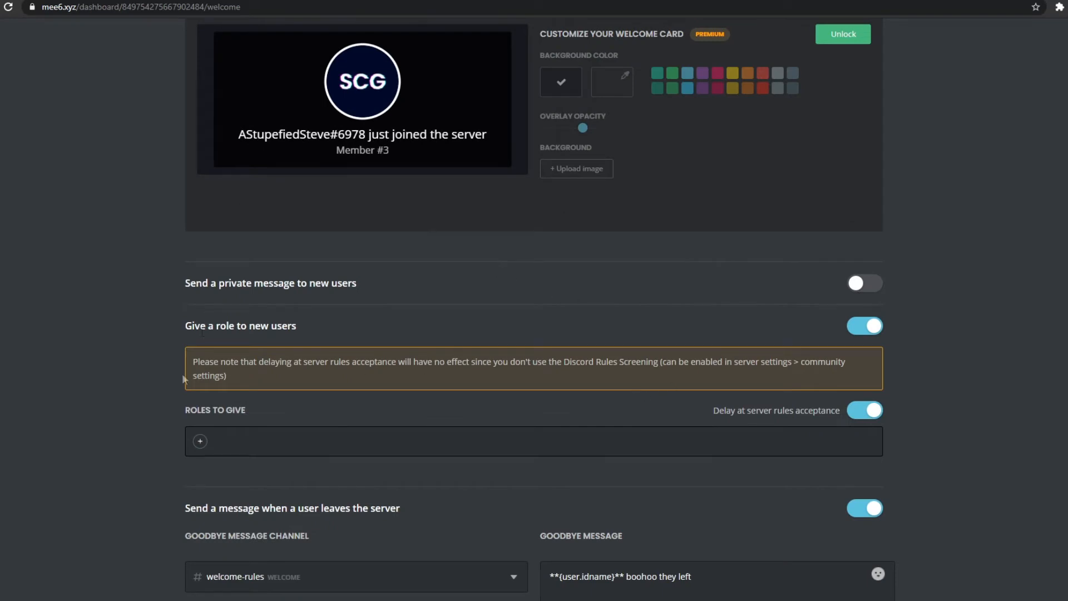
Examine the role given to new users and the goodbye message settings of the Welcome plugin
{"action": "scroll", "coordinate": [419, 474], "scroll_direction": "down", "scroll_amount": 2}
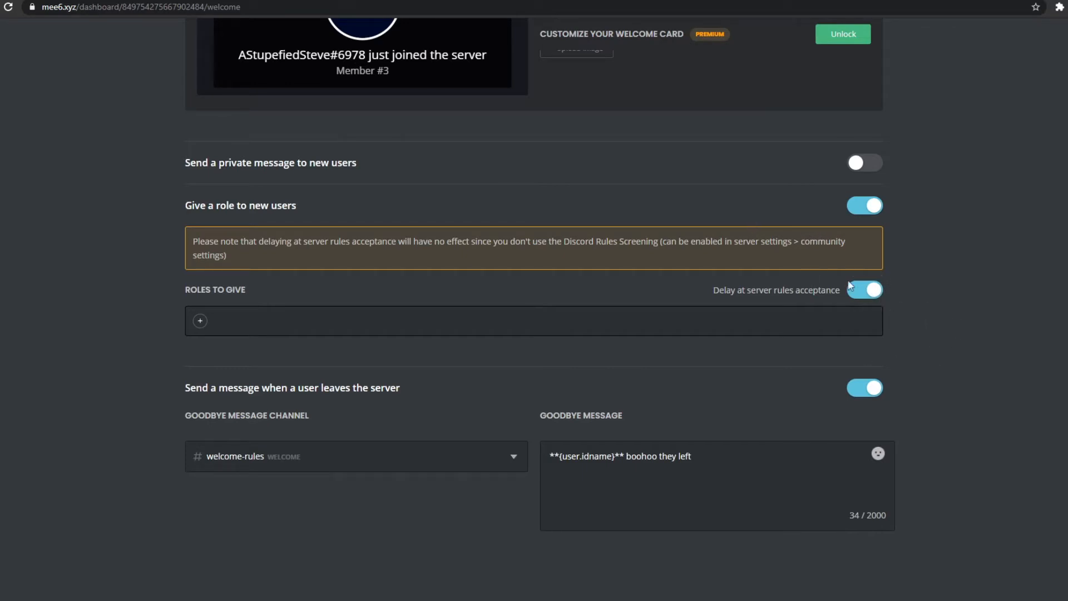
{"action": "scroll", "coordinate": [844, 322], "scroll_direction": "down", "scroll_amount": 1}
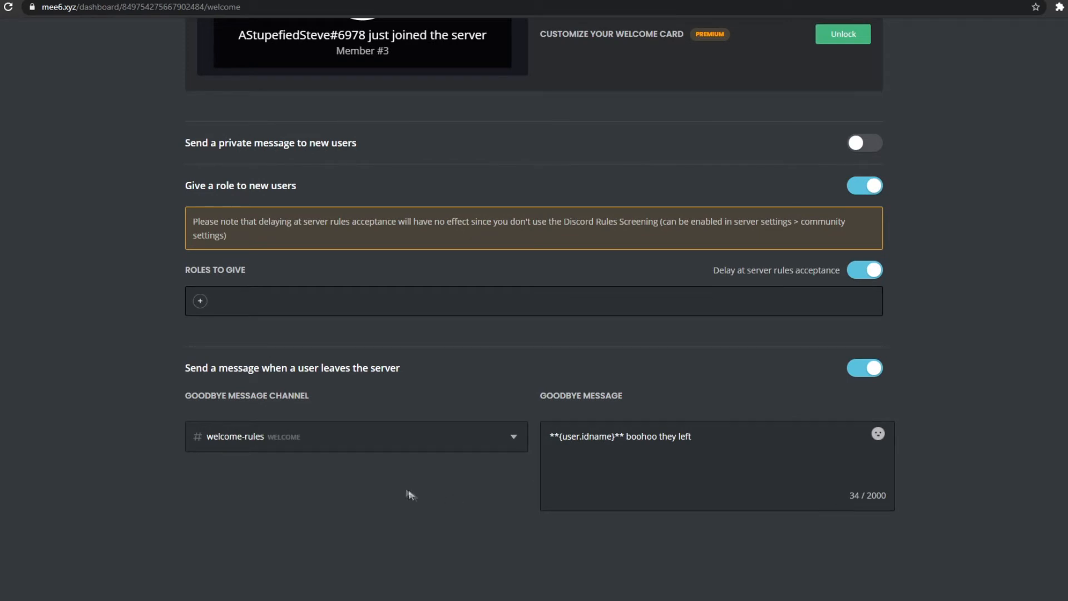
{"action": "left_click_drag", "start_coordinate": [626, 437], "coordinate": [768, 443]}
{"action": "left_click", "coordinate": [723, 438]}
{"action": "left_click_drag", "start_coordinate": [692, 437], "coordinate": [647, 437]}
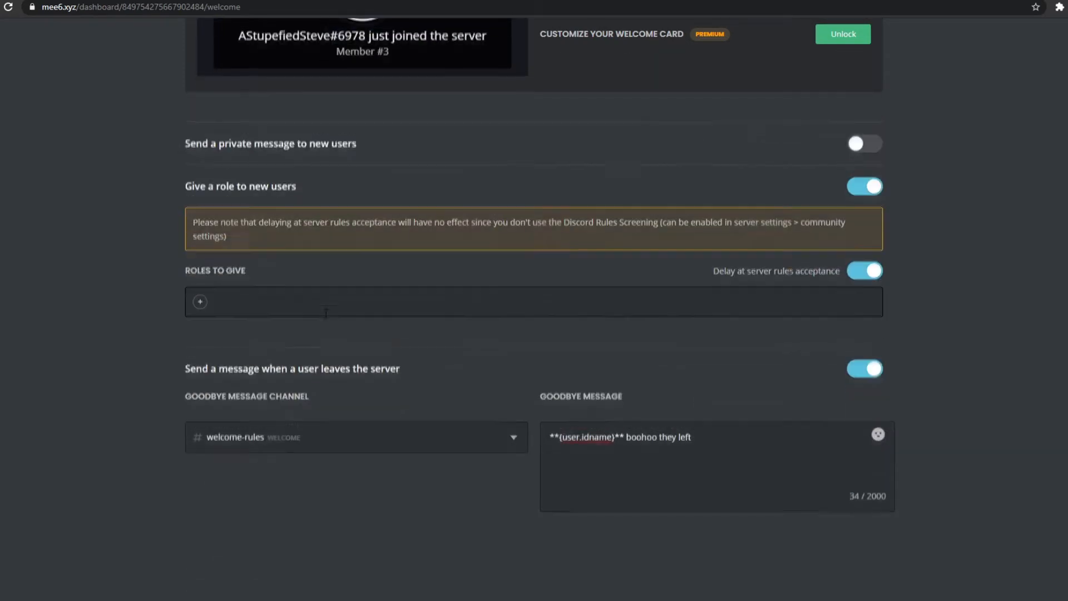
Select welcome-rules as the welcome message channel
{"action": "scroll", "coordinate": [332, 316], "scroll_direction": "up", "scroll_amount": 15}
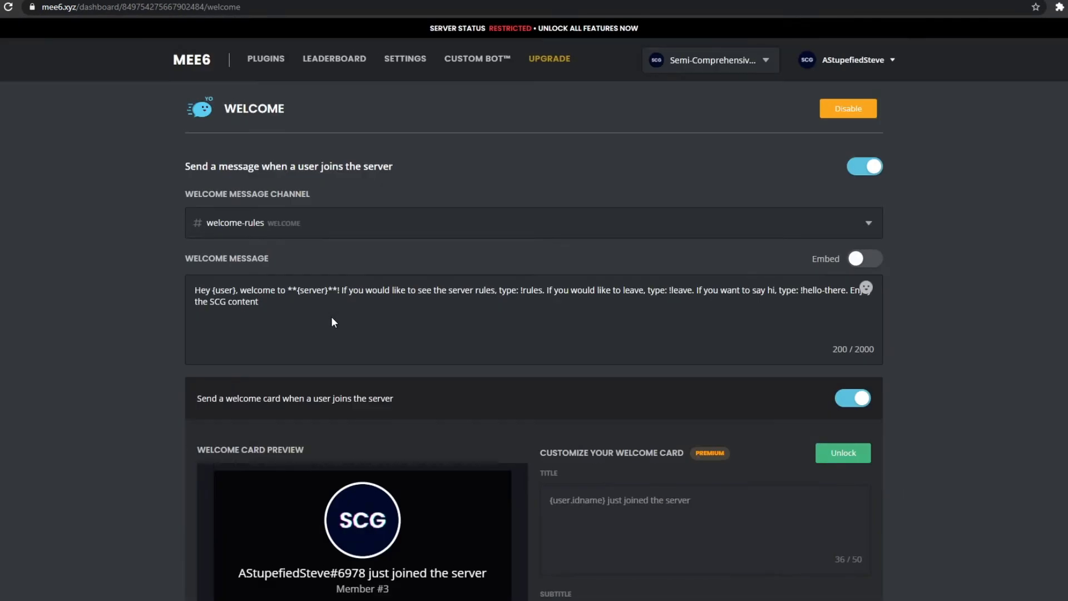
{"action": "left_click", "coordinate": [348, 230]}
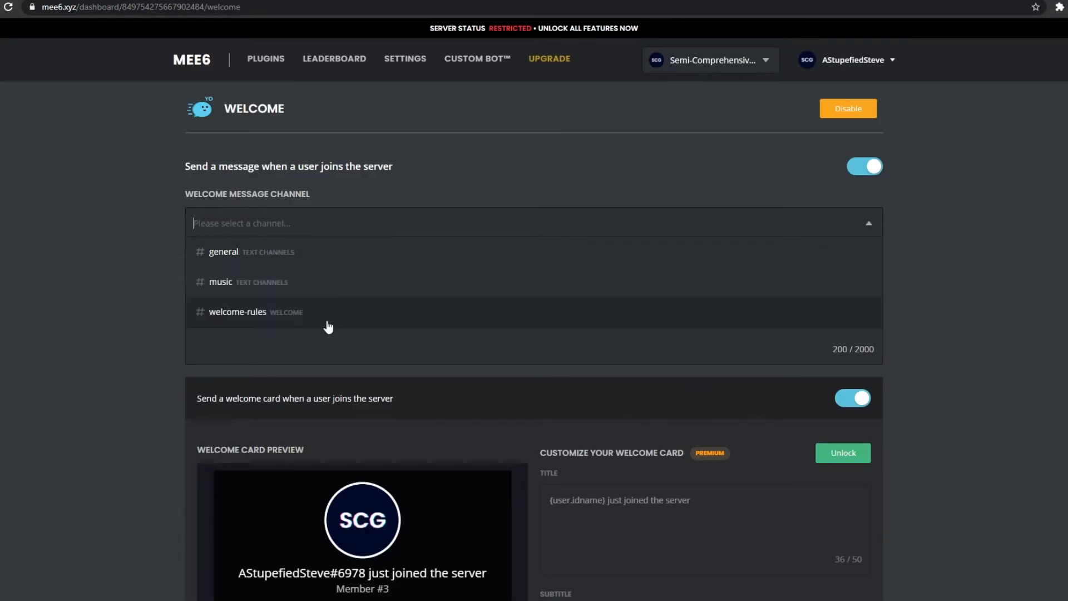
{"action": "left_click", "coordinate": [296, 313]}
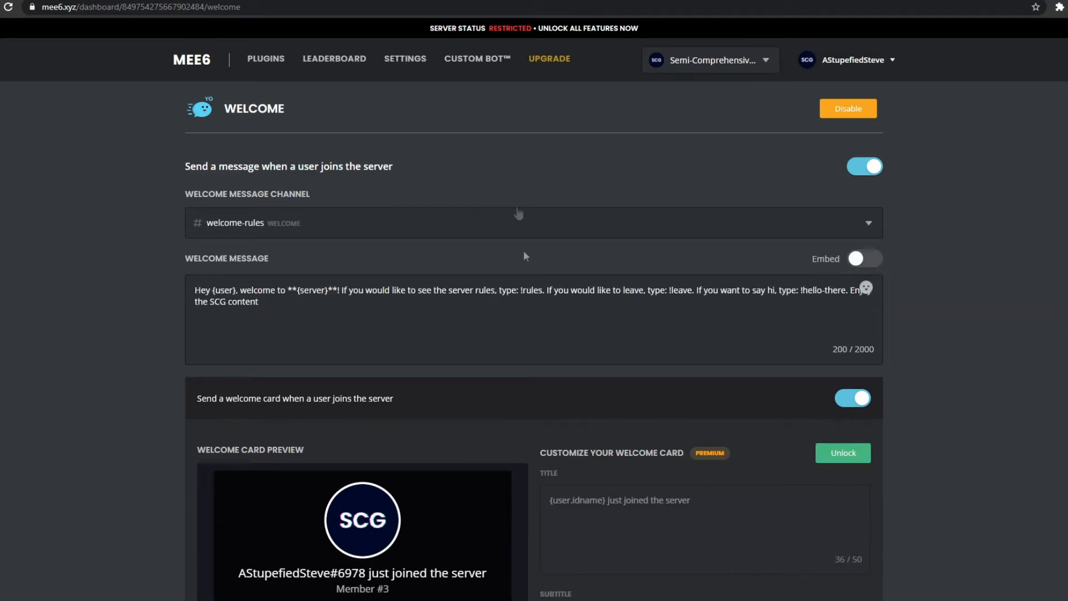
Open the Timers plugin and start a new timer for the general channel
{"action": "left_click", "coordinate": [266, 58]}
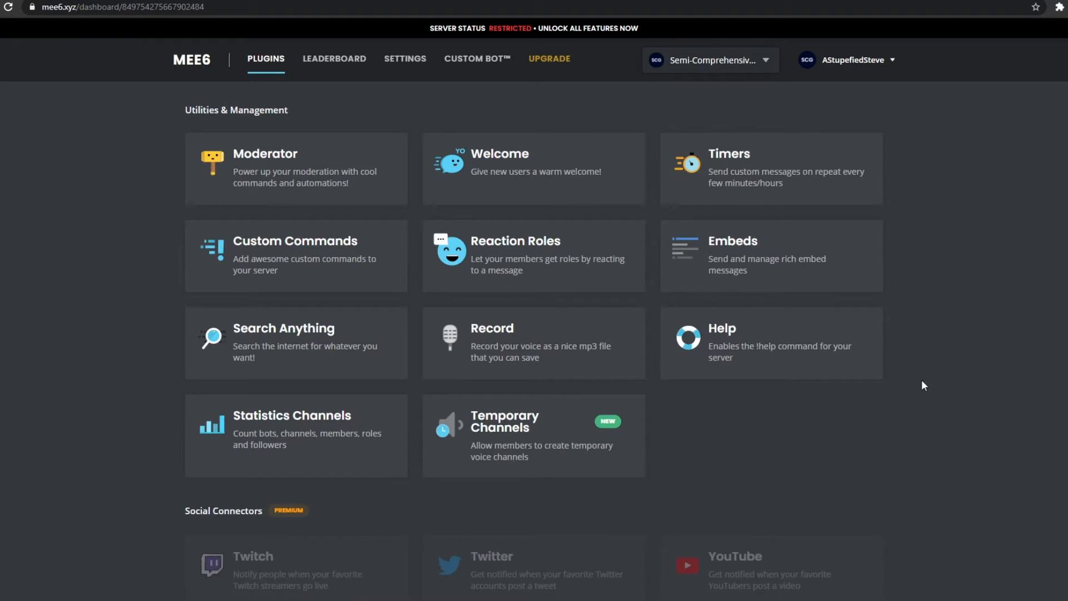
{"action": "left_click", "coordinate": [792, 161]}
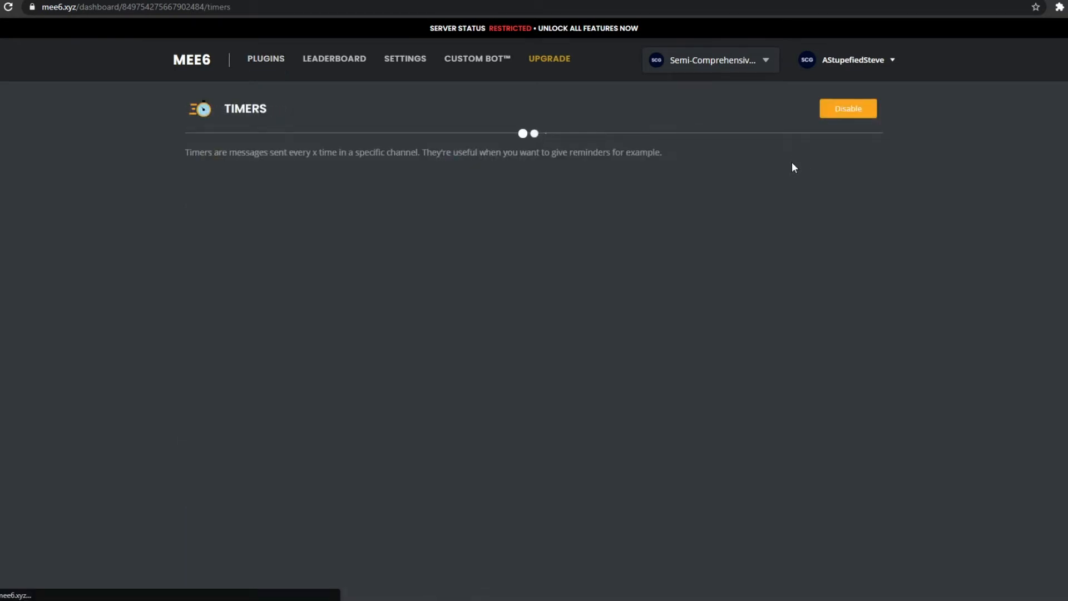
{"action": "left_click", "coordinate": [219, 181]}
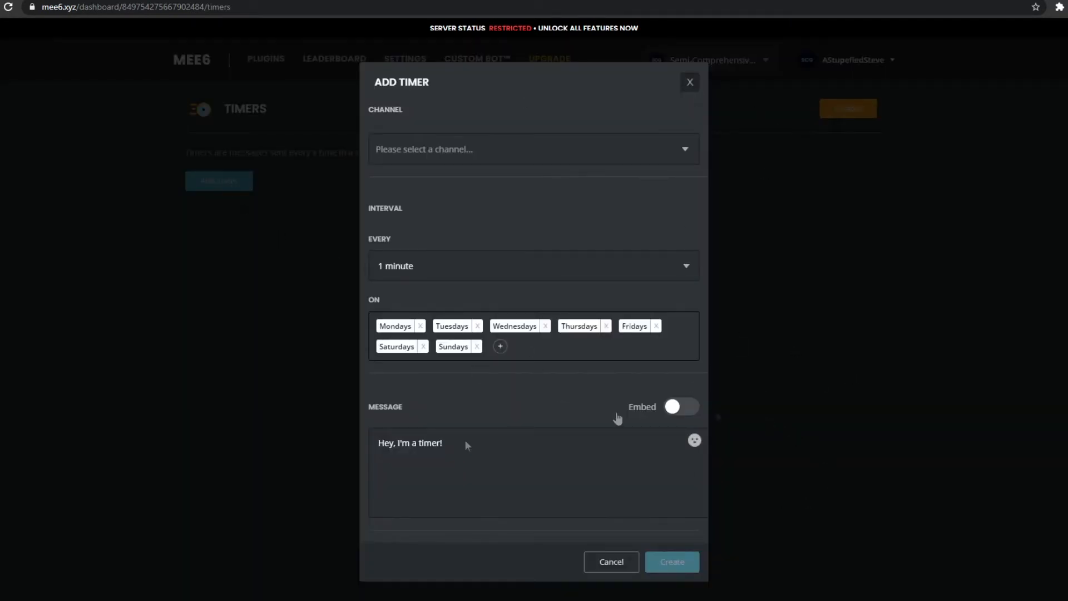
{"action": "left_click", "coordinate": [512, 156]}
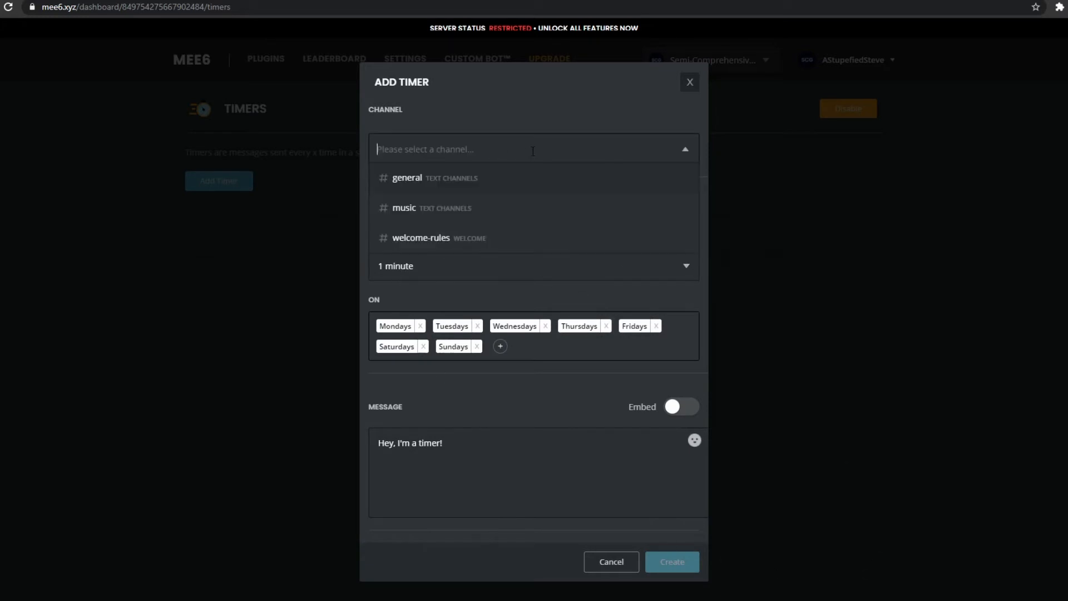
{"action": "left_click", "coordinate": [485, 186]}
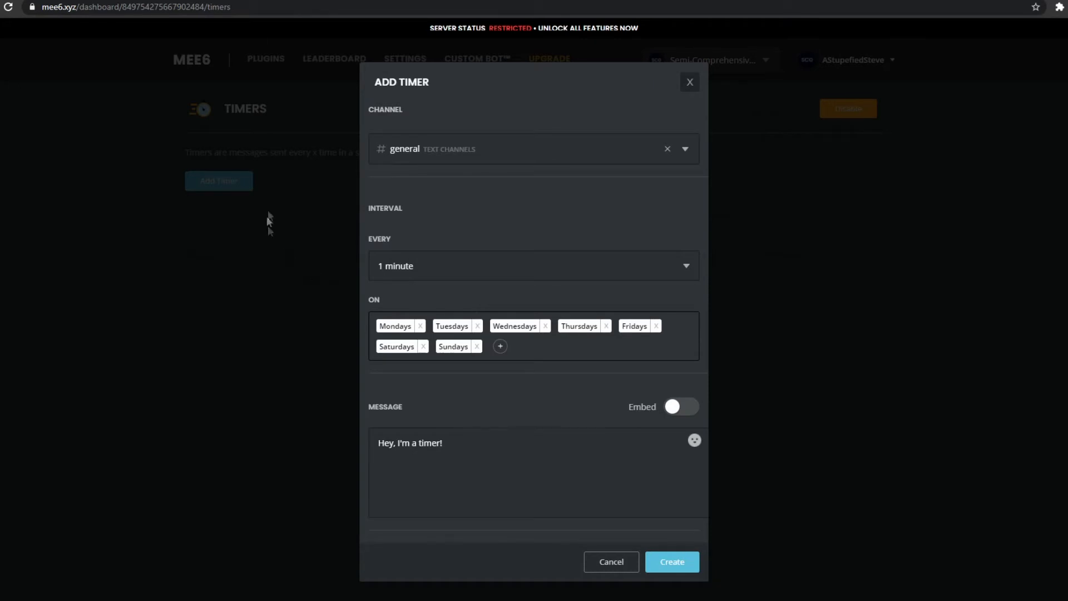
Remove every day except Sundays from the timer's schedule
{"action": "left_click", "coordinate": [424, 347]}
{"action": "left_click", "coordinate": [420, 327]}
{"action": "left_click", "coordinate": [490, 336]}
{"action": "left_click", "coordinate": [532, 336]}
{"action": "left_click", "coordinate": [482, 336]}
{"action": "left_click", "coordinate": [420, 336]}
Replace the timer's default message with "Hey, it's sunday. Get on Minecraft"
{"action": "left_click_drag", "start_coordinate": [443, 433], "coordinate": [133, 418]}
{"action": "type", "text": "Hey, it's sunday"}
{"action": "type", "text": ". Get on Minecraft"}
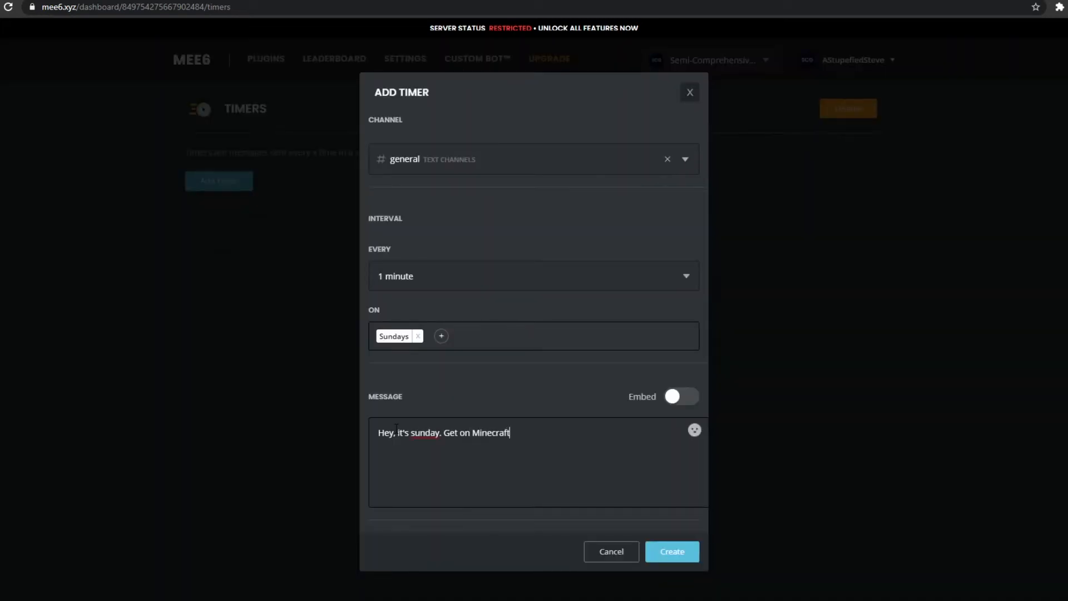
Change the timer's message to "Subscribe to the channel"
{"action": "left_click_drag", "start_coordinate": [533, 435], "coordinate": [372, 436]}
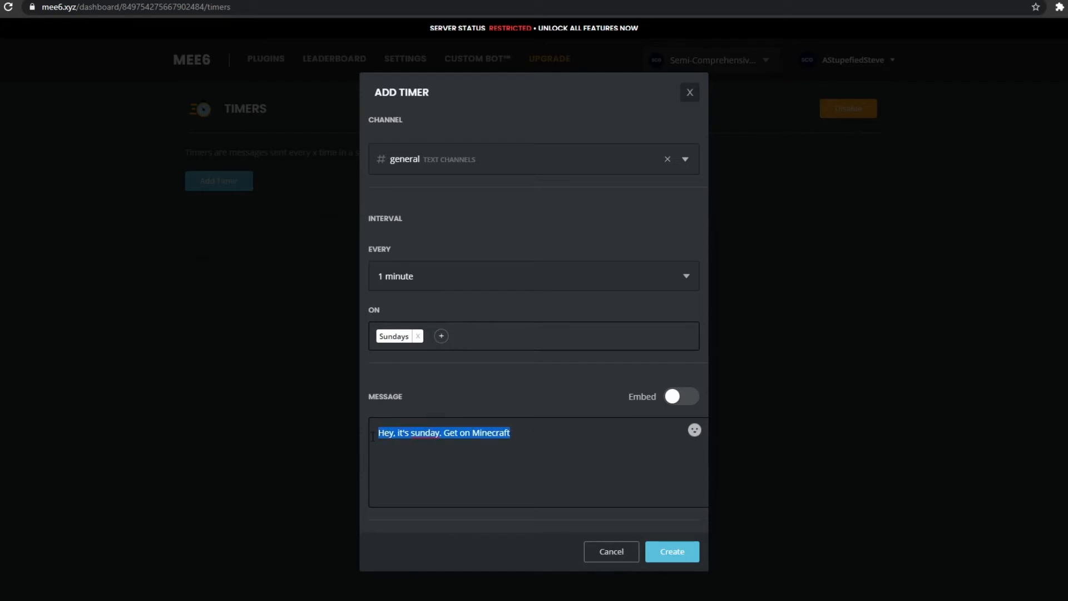
{"action": "key", "text": "BackSpace"}
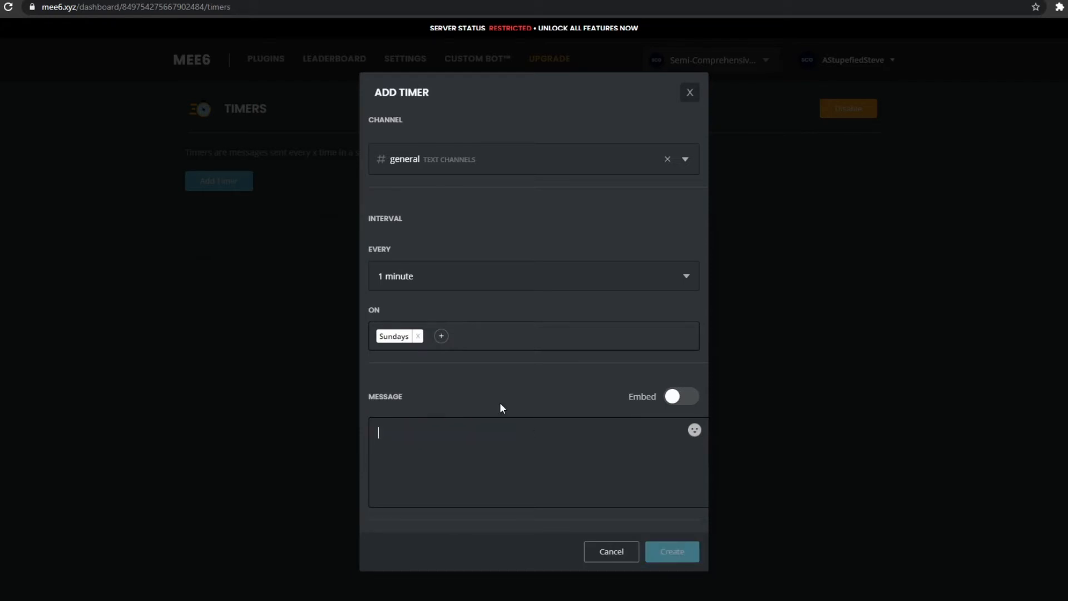
{"action": "type", "text": "Subscribe to the channel"}
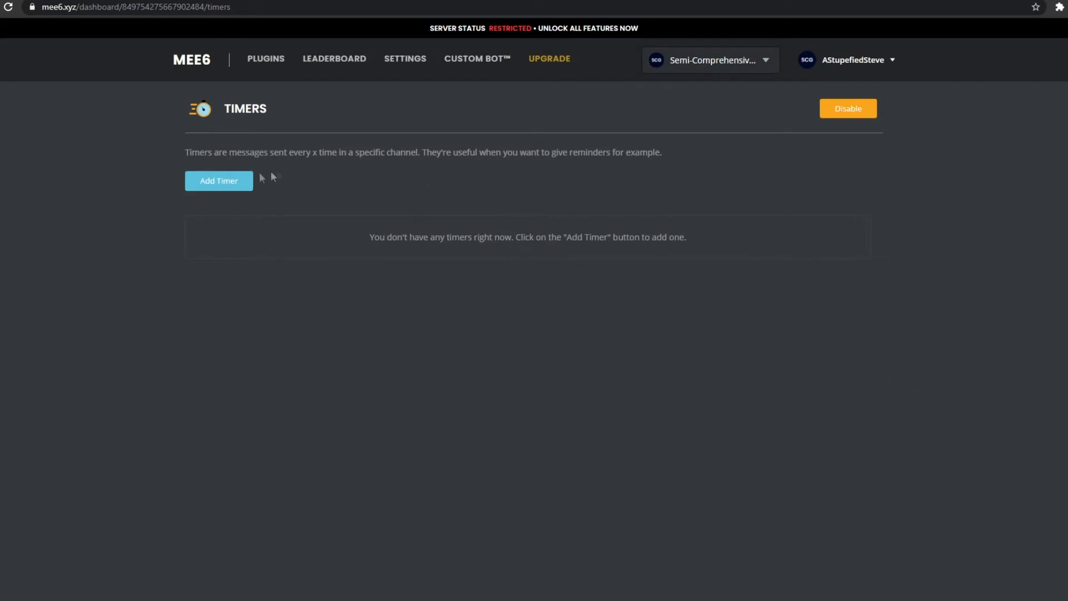
Start another timer for the general channel, look through the available intervals, and choose 1 minute
{"action": "left_click", "coordinate": [237, 180]}
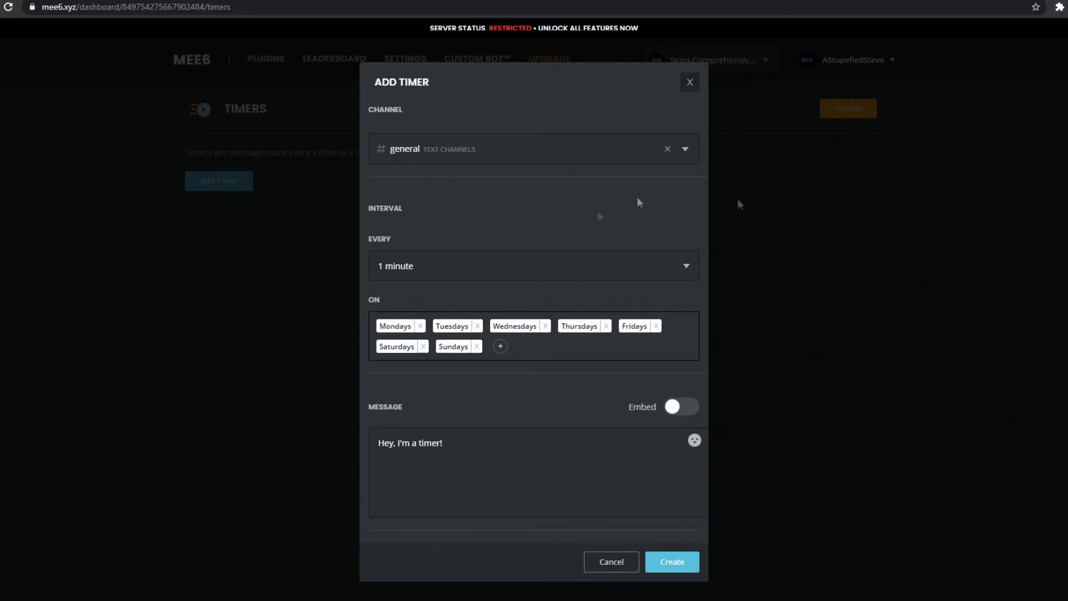
{"action": "left_click", "coordinate": [509, 276]}
{"action": "scroll", "coordinate": [547, 413], "scroll_direction": "down", "scroll_amount": 3}
{"action": "scroll", "coordinate": [501, 409], "scroll_direction": "up", "scroll_amount": 3}
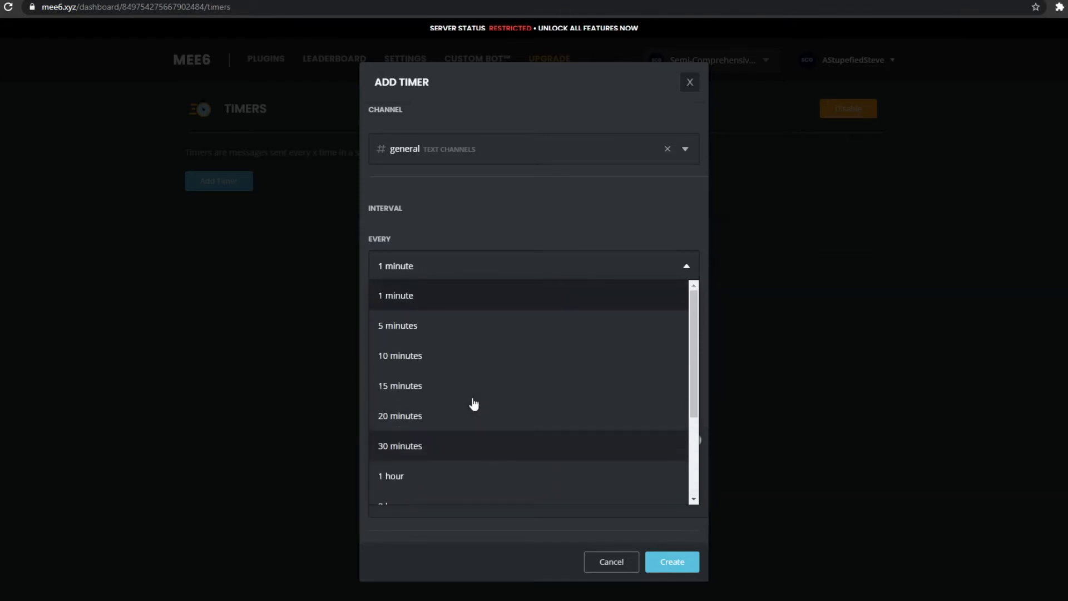
{"action": "scroll", "coordinate": [450, 401], "scroll_direction": "down", "scroll_amount": 2}
{"action": "scroll", "coordinate": [452, 402], "scroll_direction": "up", "scroll_amount": 5}
{"action": "left_click", "coordinate": [439, 303]}
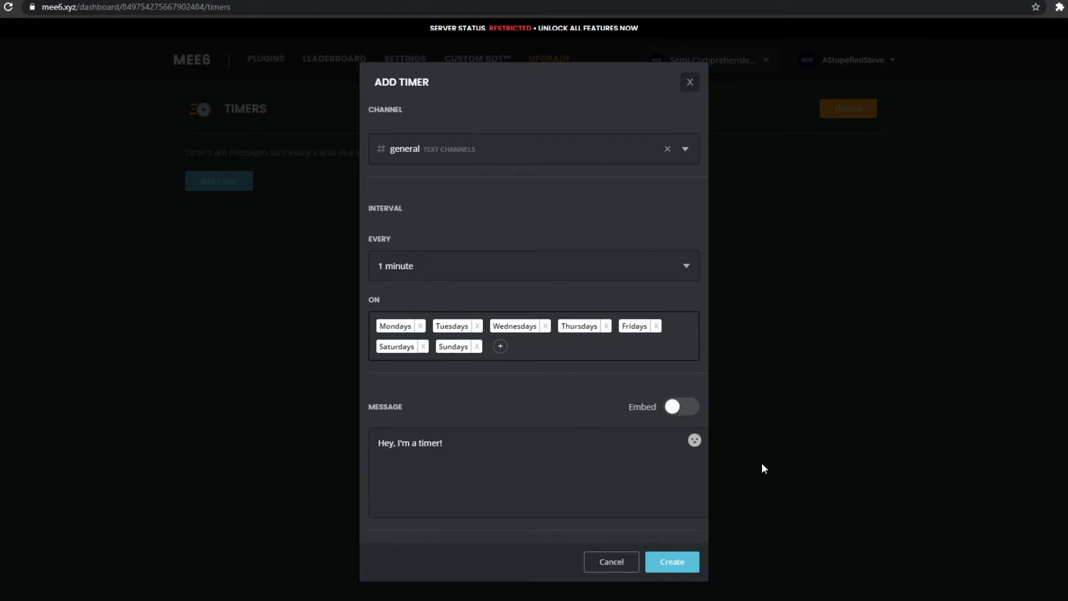
Turn the timer's message into an embed and bring its embed color choices into view
{"action": "left_click", "coordinate": [688, 407]}
{"action": "scroll", "coordinate": [697, 400], "scroll_direction": "down", "scroll_amount": 5}
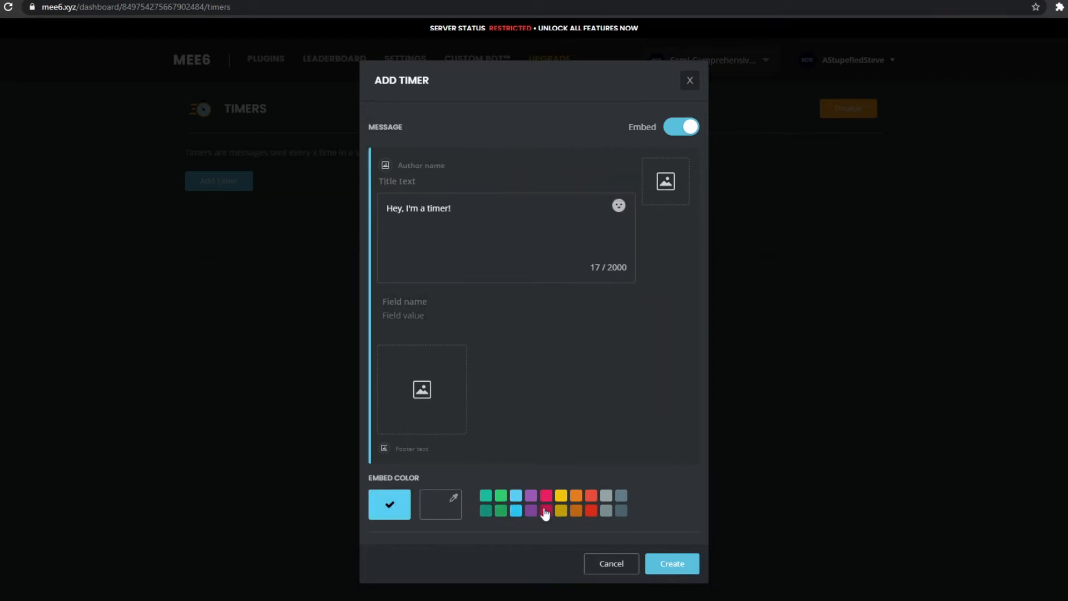
Try several embed colors for the timer's message, settle on light green, and create the timer
{"action": "left_click", "coordinate": [621, 496]}
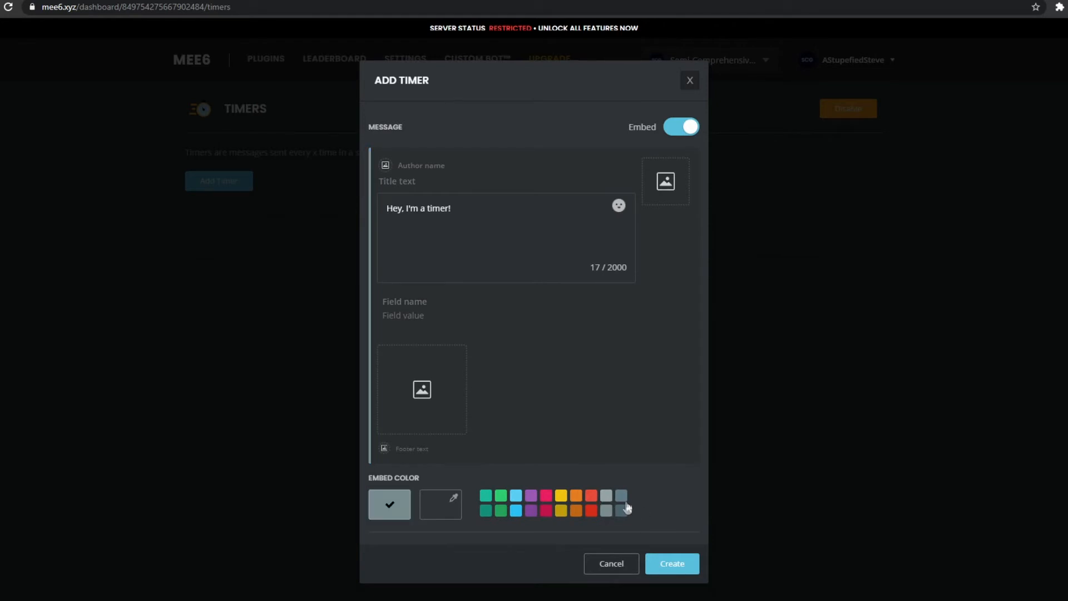
{"action": "left_click", "coordinate": [622, 510]}
{"action": "left_click", "coordinate": [501, 496]}
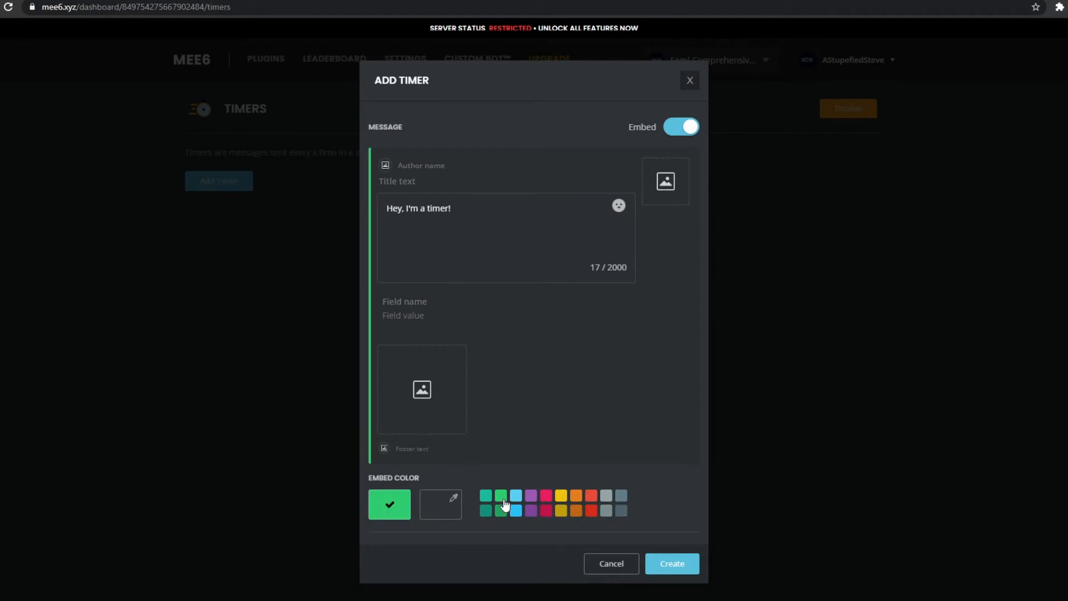
{"action": "scroll", "coordinate": [508, 333], "scroll_direction": "up", "scroll_amount": 5}
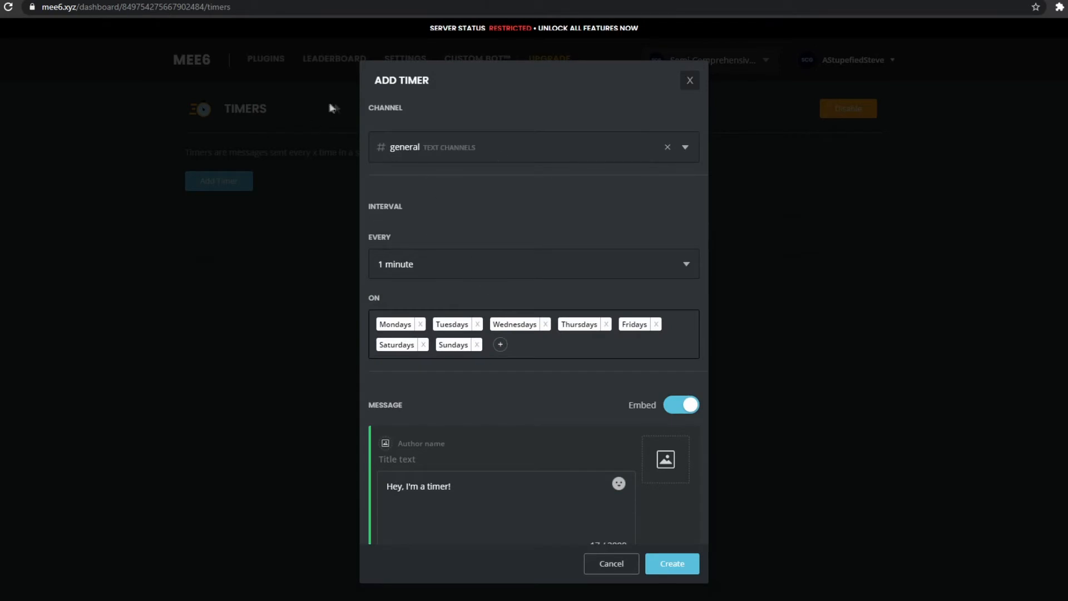
{"action": "scroll", "coordinate": [636, 203], "scroll_direction": "down", "scroll_amount": 5}
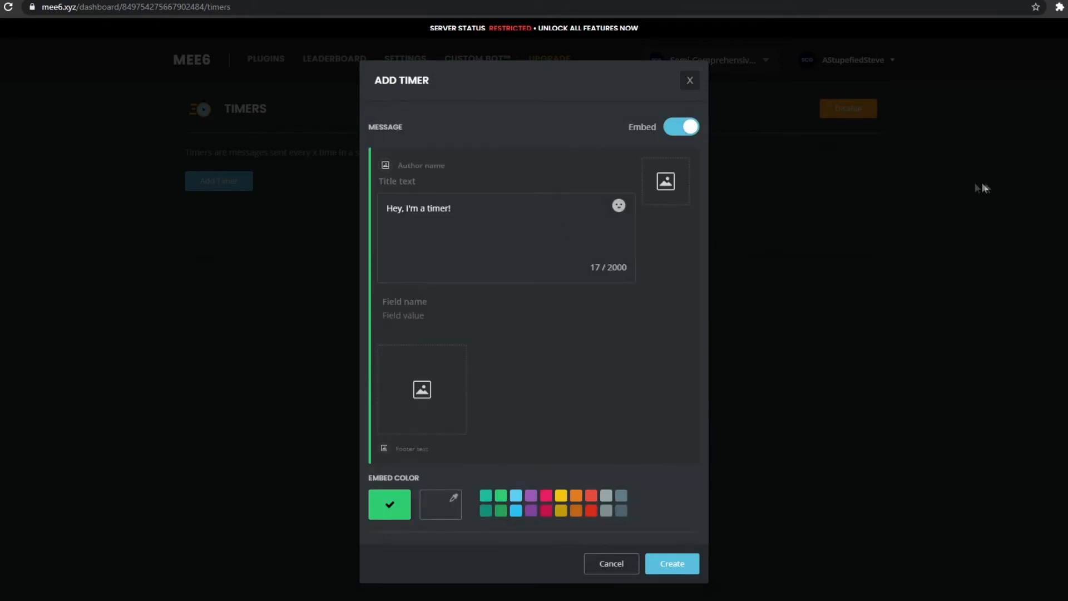
{"action": "left_click", "coordinate": [671, 563]}
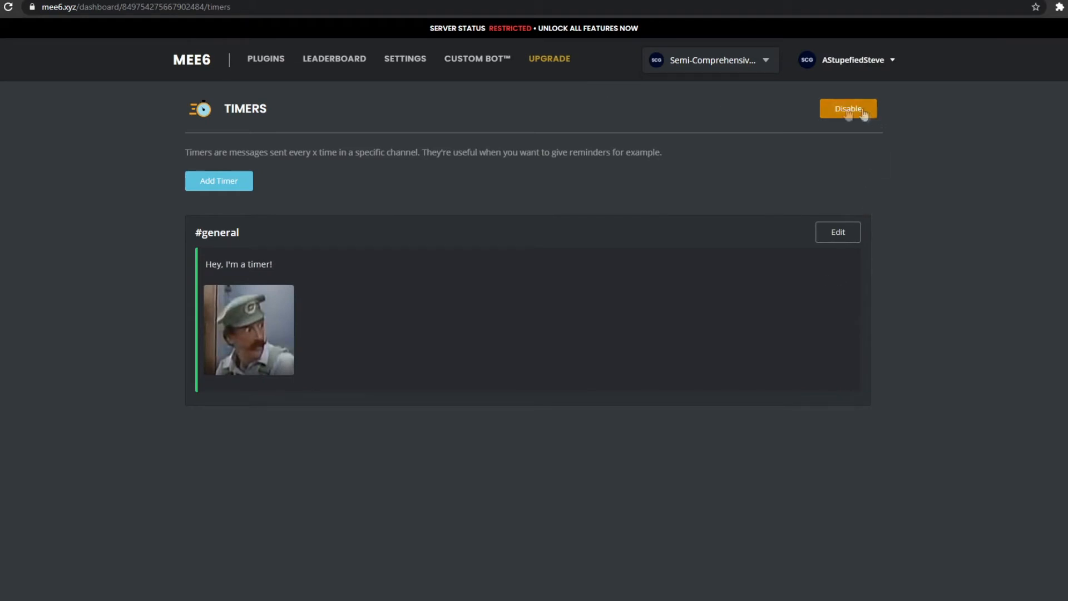
Open the !latestscg command for editing in the Custom Commands plugin
{"action": "key", "text": "alt+Left"}
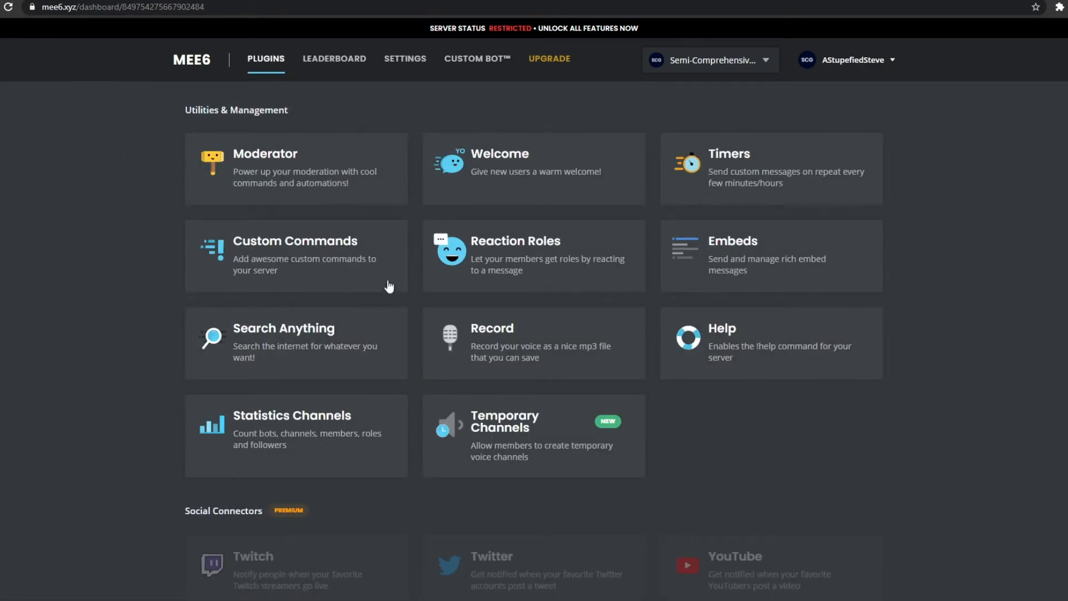
{"action": "left_click", "coordinate": [353, 249]}
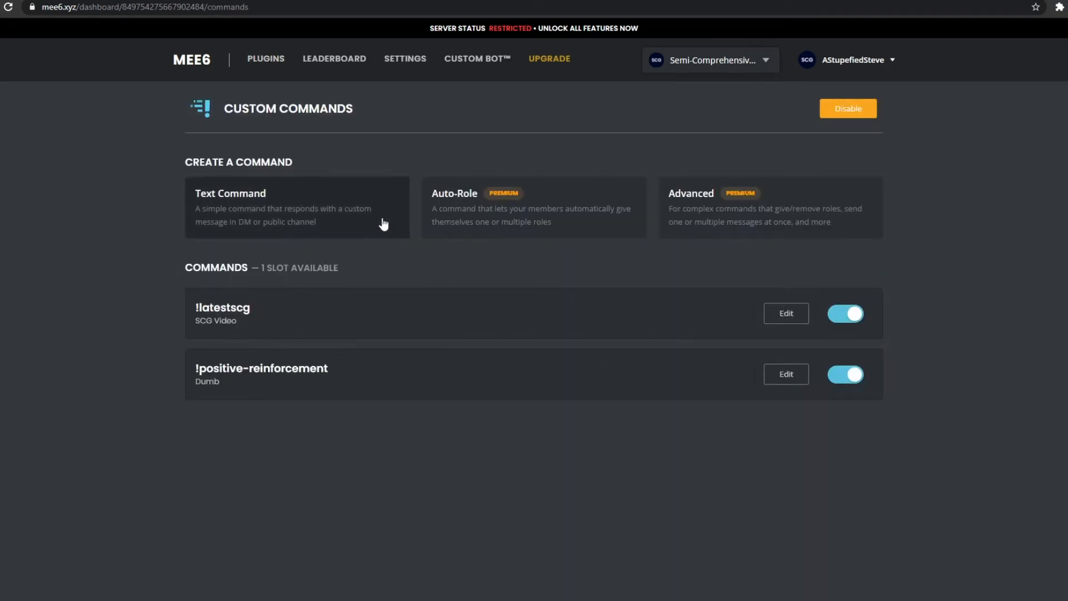
{"action": "left_click_drag", "start_coordinate": [418, 192], "coordinate": [258, 310]}
{"action": "left_click", "coordinate": [775, 314]}
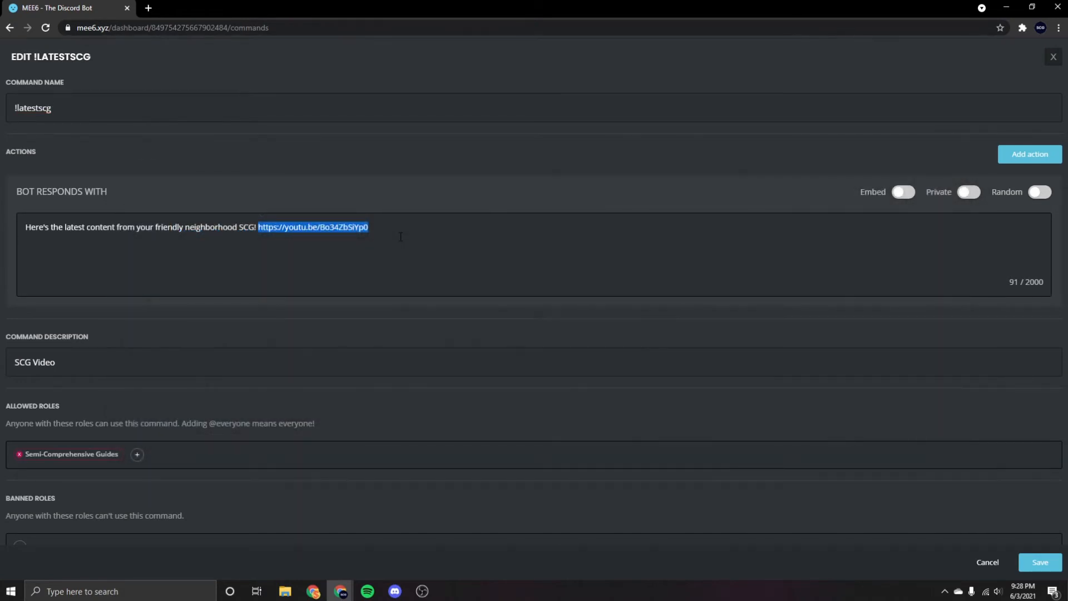
Examine the !latestscg command's response text and video link, its allowed and banned roles, banned channels, and cooldown settings
{"action": "left_click", "coordinate": [404, 230]}
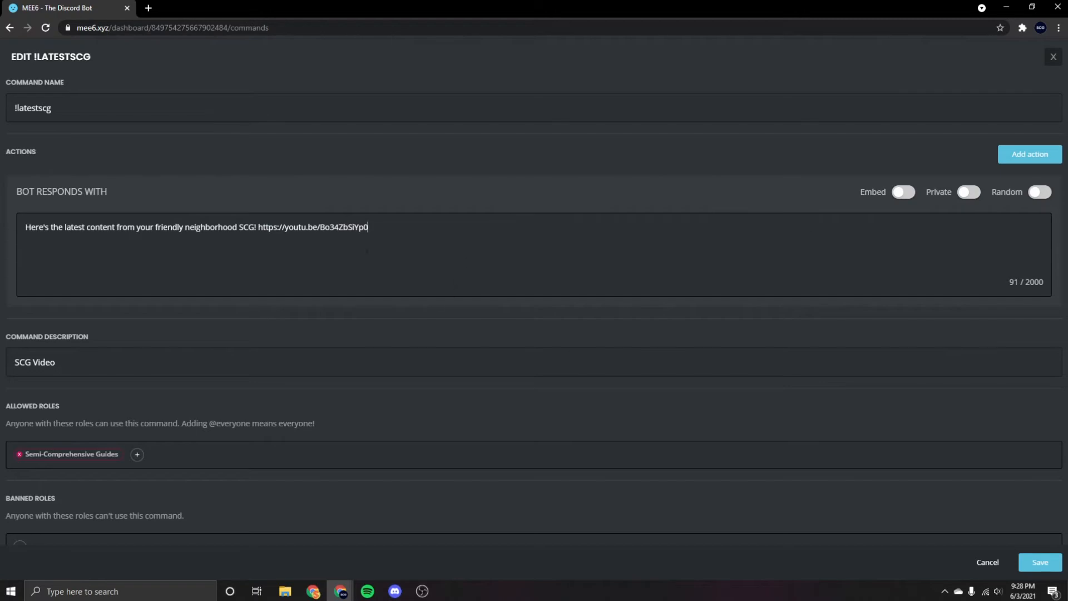
{"action": "left_click_drag", "start_coordinate": [387, 224], "coordinate": [259, 220]}
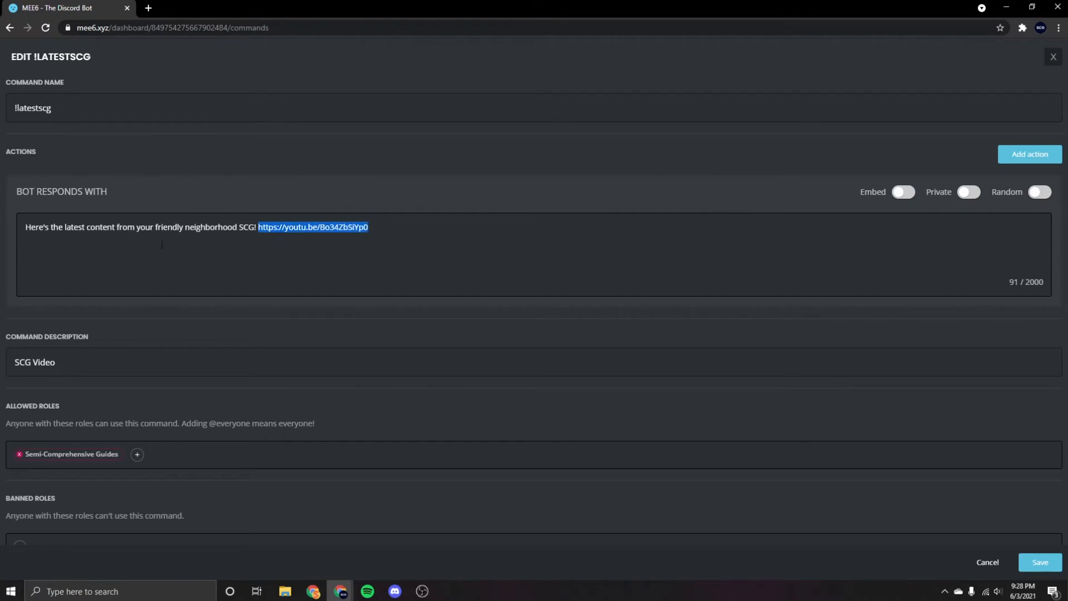
{"action": "scroll", "coordinate": [161, 249], "scroll_direction": "down", "scroll_amount": 4}
{"action": "scroll", "coordinate": [118, 189], "scroll_direction": "up", "scroll_amount": 2}
{"action": "left_click", "coordinate": [98, 252]}
{"action": "scroll", "coordinate": [146, 218], "scroll_direction": "down", "scroll_amount": 3}
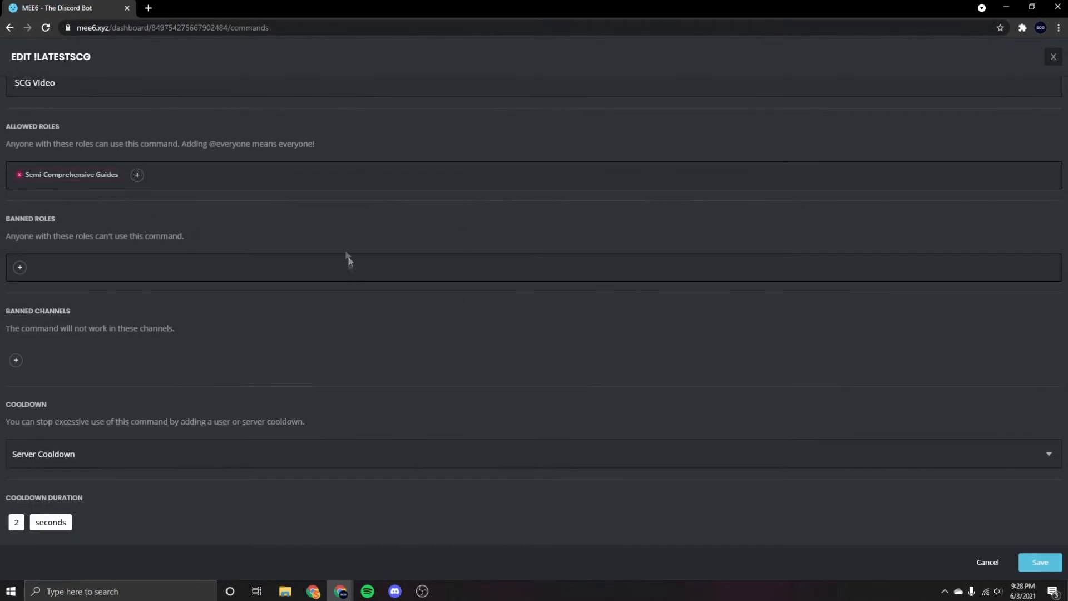
{"action": "scroll", "coordinate": [18, 299], "scroll_direction": "down", "scroll_amount": 2}
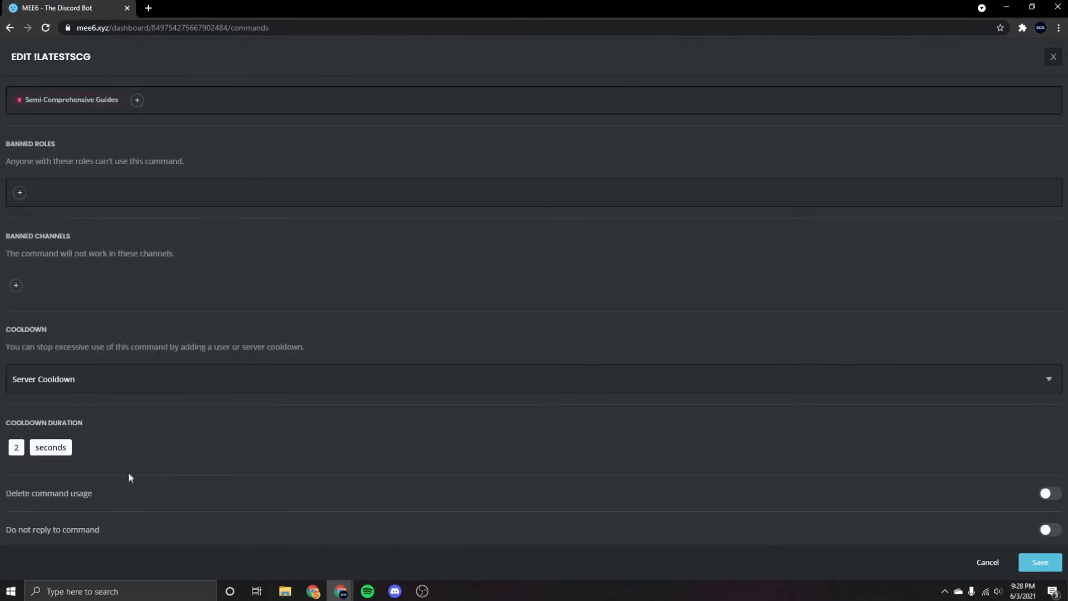
{"action": "scroll", "coordinate": [129, 477], "scroll_direction": "up", "scroll_amount": 6}
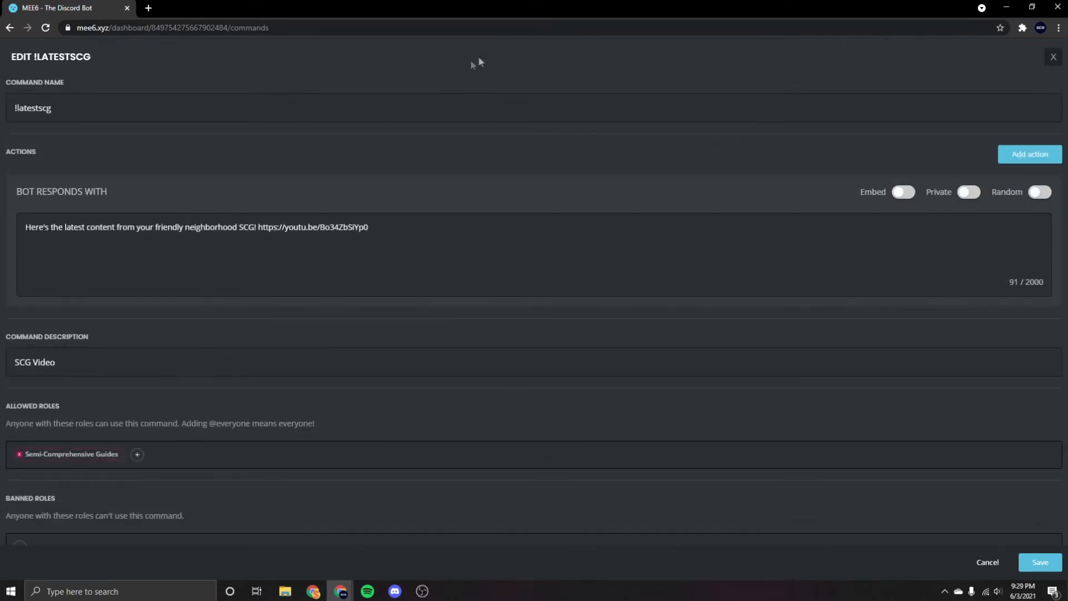
Try the Embed and Private options of the !latestscg response, leaving both off, and enable Random
{"action": "left_click", "coordinate": [915, 193]}
{"action": "left_click", "coordinate": [915, 194]}
{"action": "left_click", "coordinate": [969, 193]}
{"action": "left_click", "coordinate": [969, 192]}
{"action": "left_click", "coordinate": [1039, 193]}
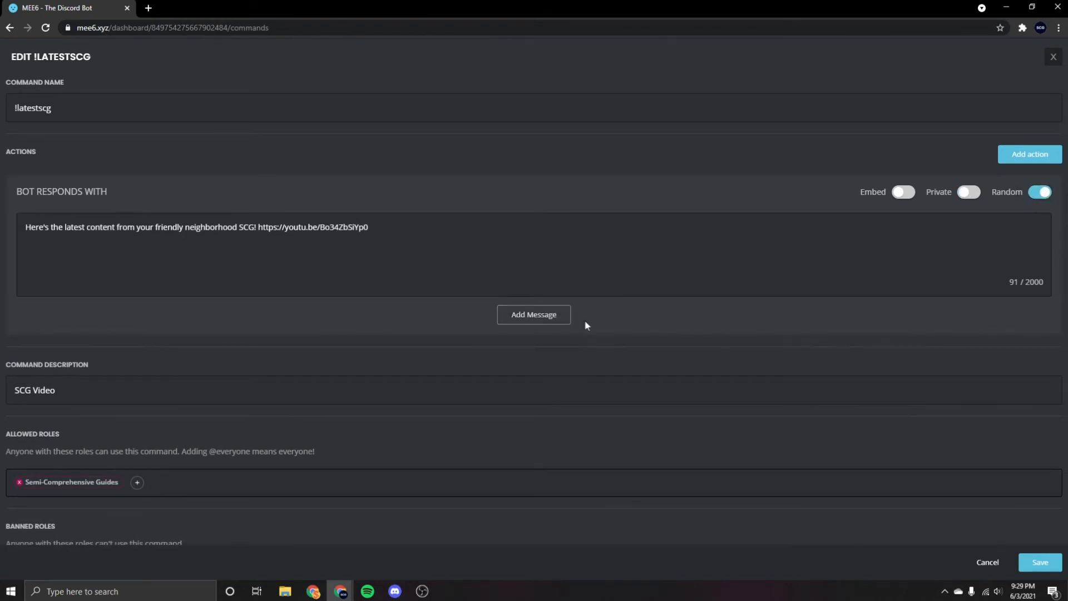
Add a second random response to the !latestscg command reading "Check out the new vide"
{"action": "left_click", "coordinate": [553, 312]}
{"action": "key", "text": "ctrl+a"}
{"action": "type", "text": "Check"}
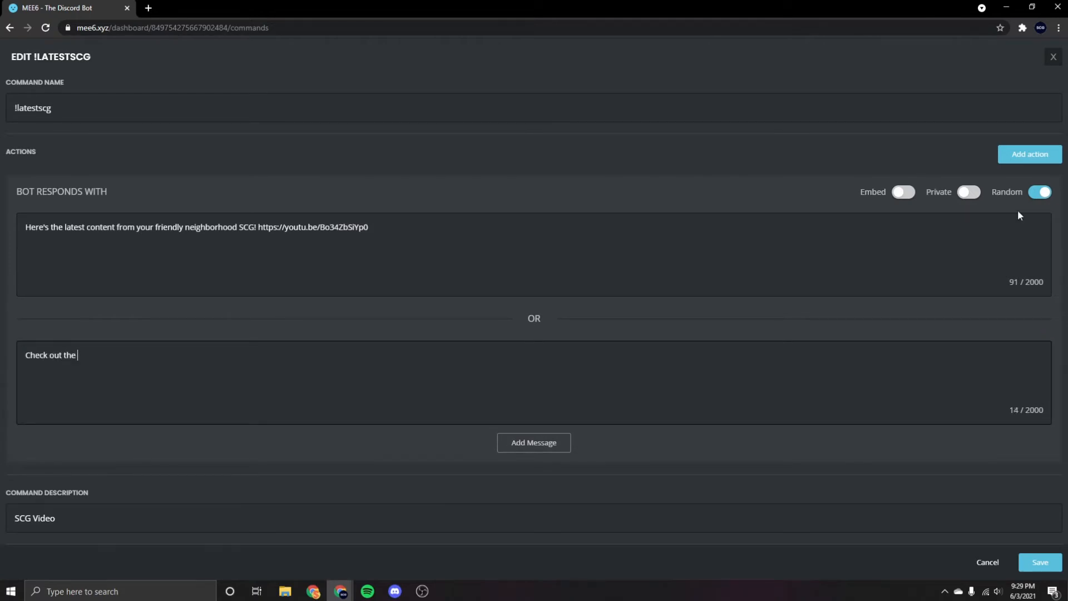
{"action": "type", "text": " out the new vide"}
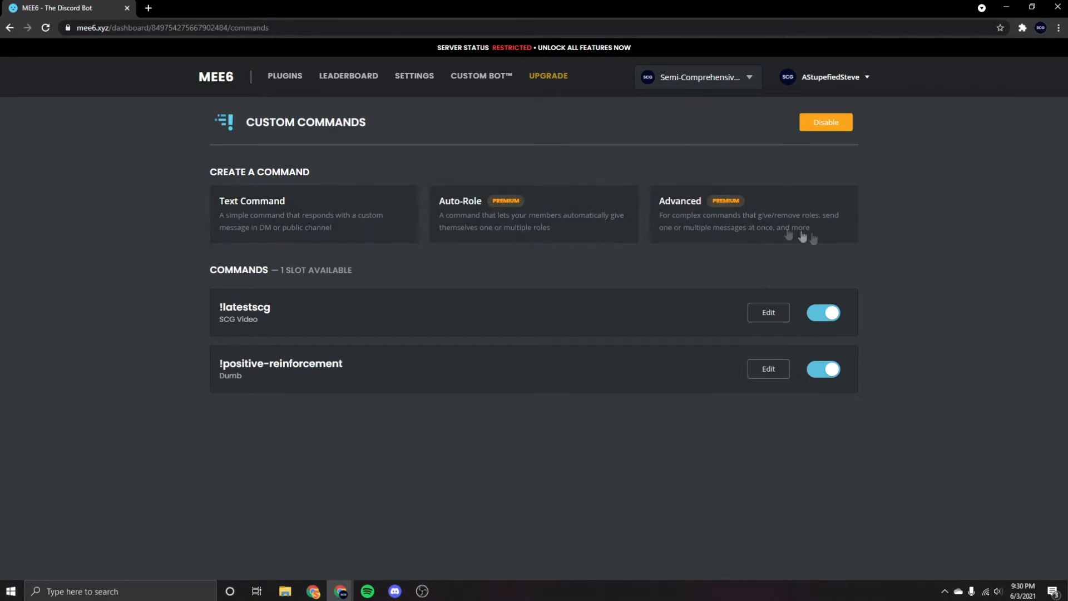
Open the existing message in the Reaction Roles plugin and review its text, reactions and reaction mode
{"action": "left_click", "coordinate": [295, 75]}
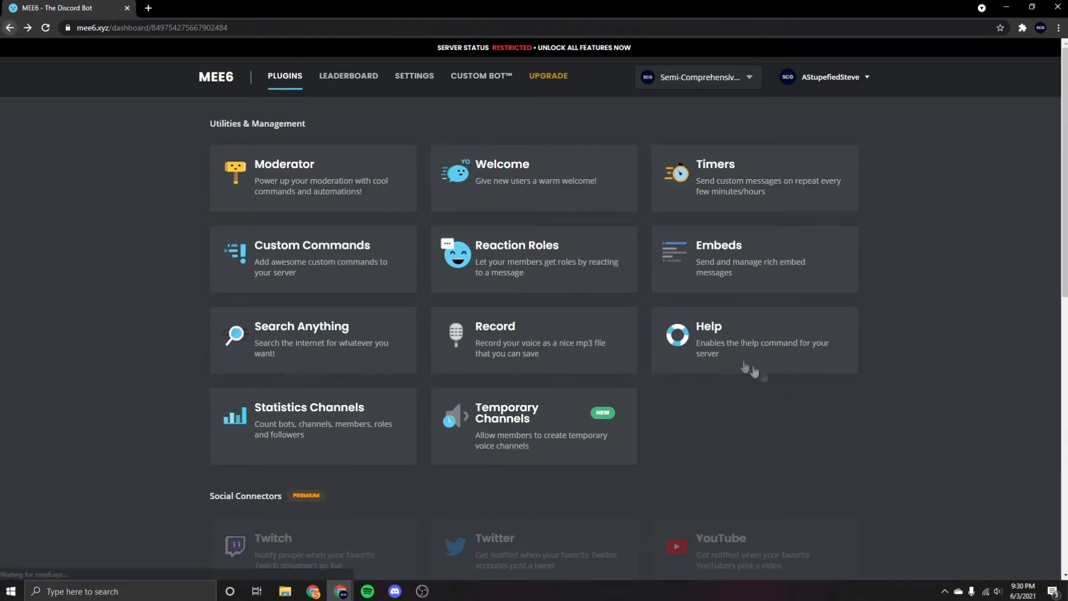
{"action": "left_click", "coordinate": [556, 257]}
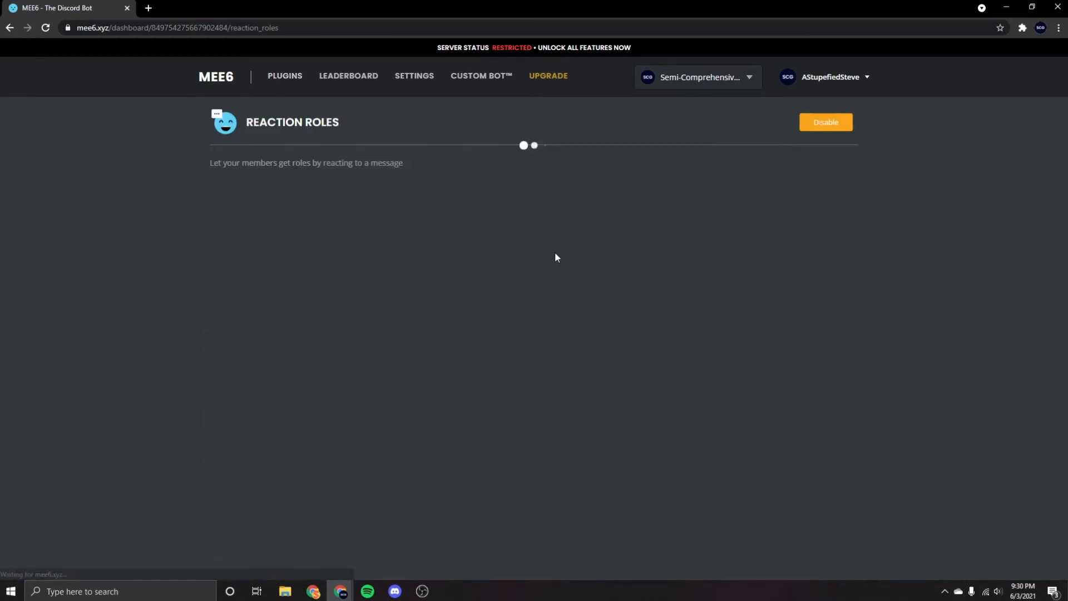
{"action": "left_click", "coordinate": [370, 222]}
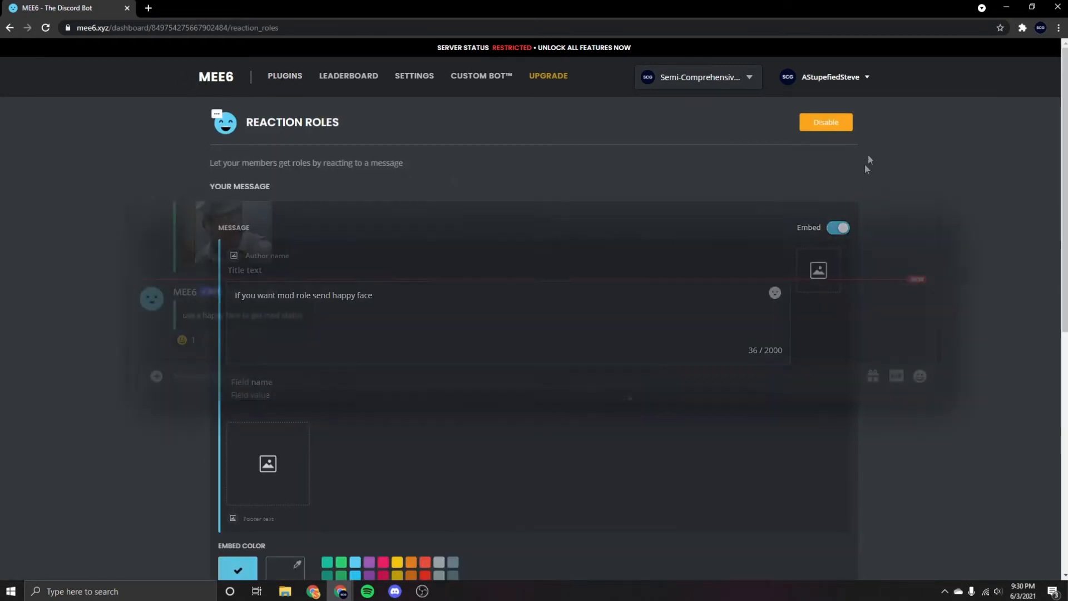
{"action": "scroll", "coordinate": [530, 309], "scroll_direction": "down", "scroll_amount": 4}
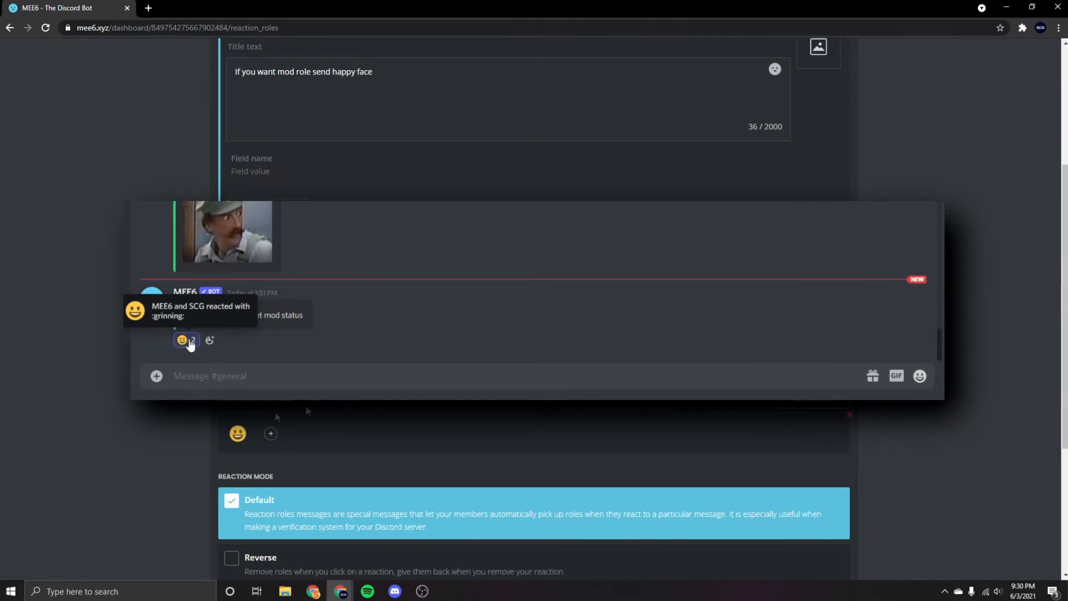
{"action": "scroll", "coordinate": [534, 309], "scroll_direction": "down", "scroll_amount": 2}
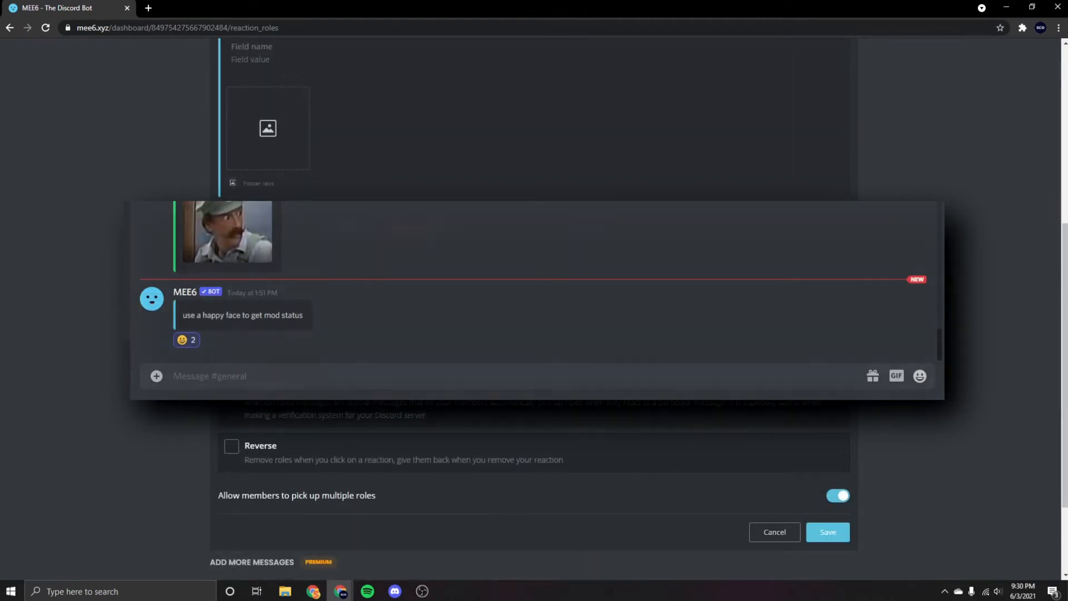
{"action": "scroll", "coordinate": [420, 299], "scroll_direction": "down", "scroll_amount": 2}
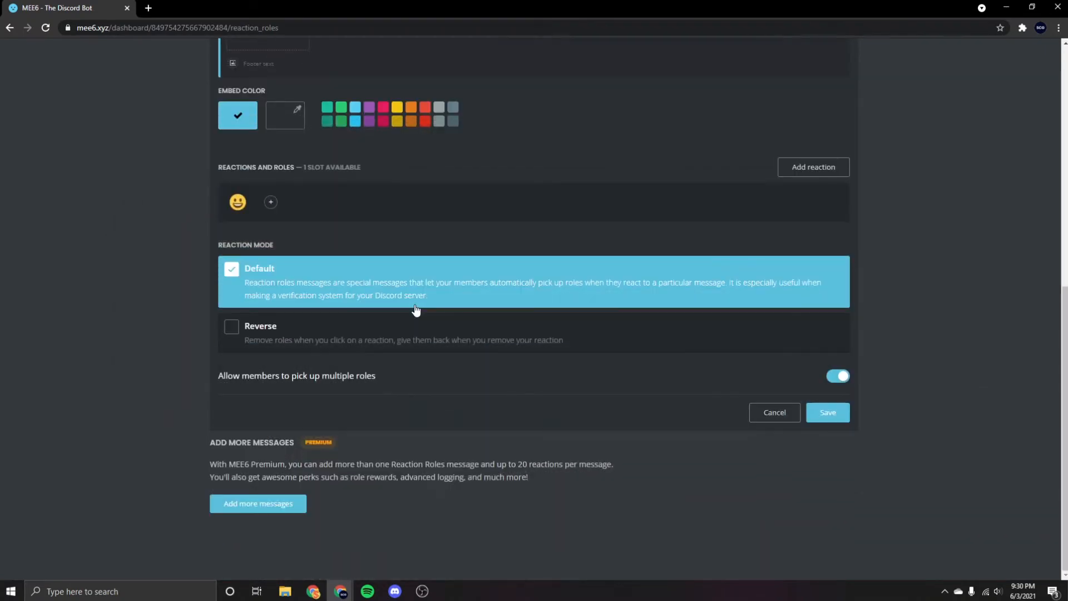
{"action": "scroll", "coordinate": [416, 310], "scroll_direction": "up", "scroll_amount": 8}
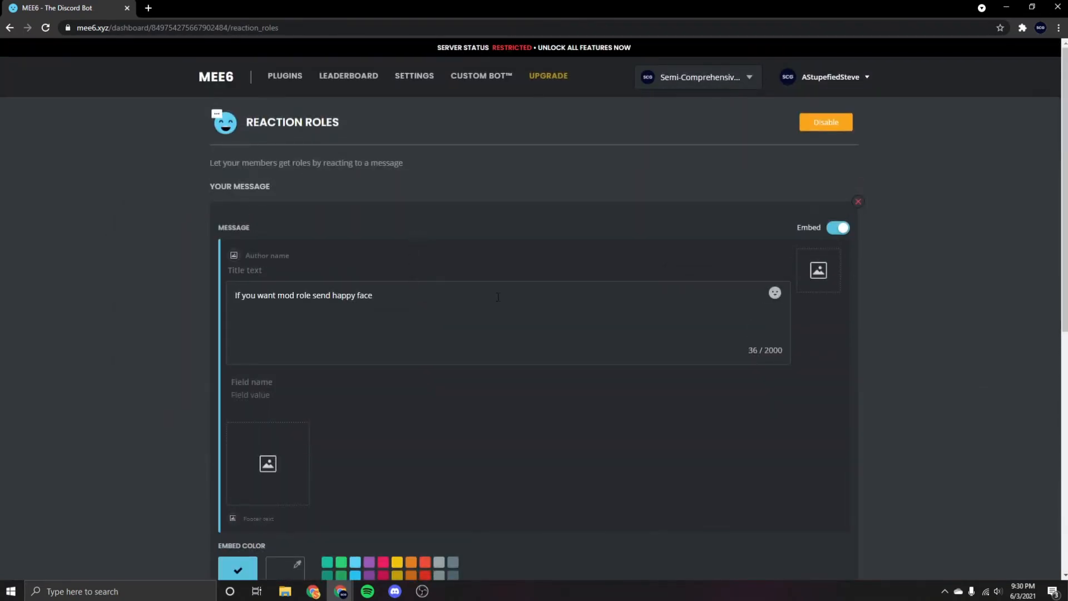
{"action": "left_click_drag", "start_coordinate": [227, 305], "coordinate": [388, 300]}
Try to assign the Semi-Comprehensive Guides role to the grinning face reaction and read the notice about it
{"action": "scroll", "coordinate": [389, 310], "scroll_direction": "down", "scroll_amount": 6}
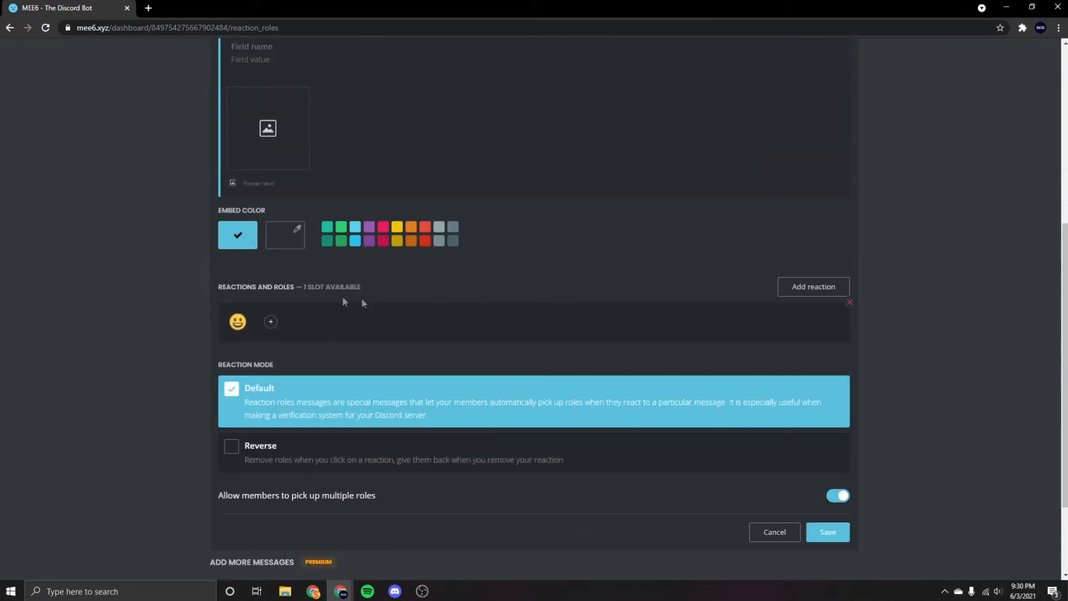
{"action": "left_click", "coordinate": [276, 326]}
{"action": "left_click", "coordinate": [265, 402]}
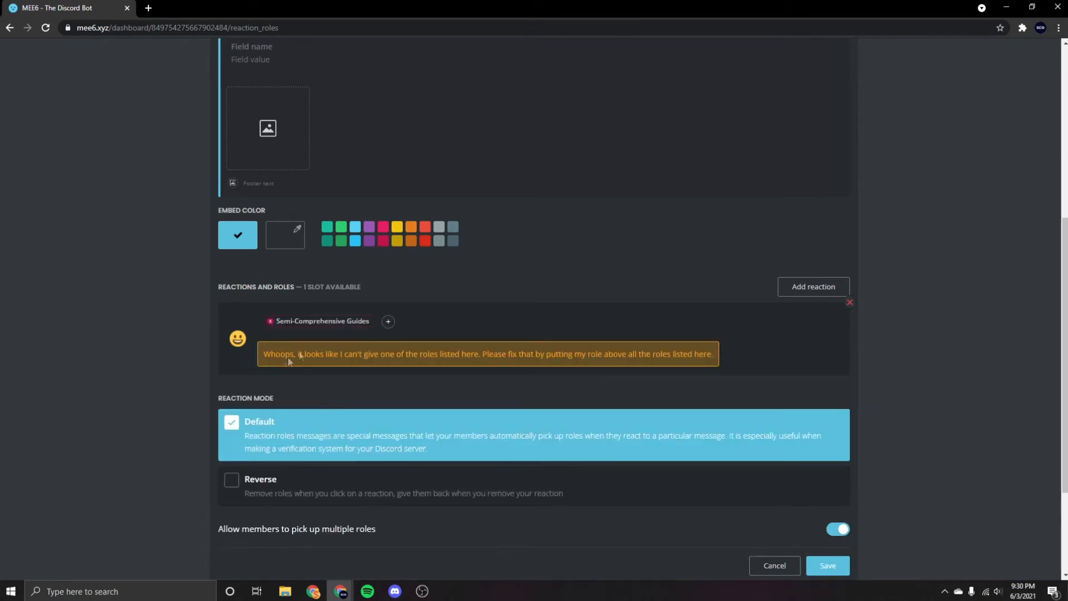
{"action": "left_click_drag", "start_coordinate": [263, 354], "coordinate": [729, 364]}
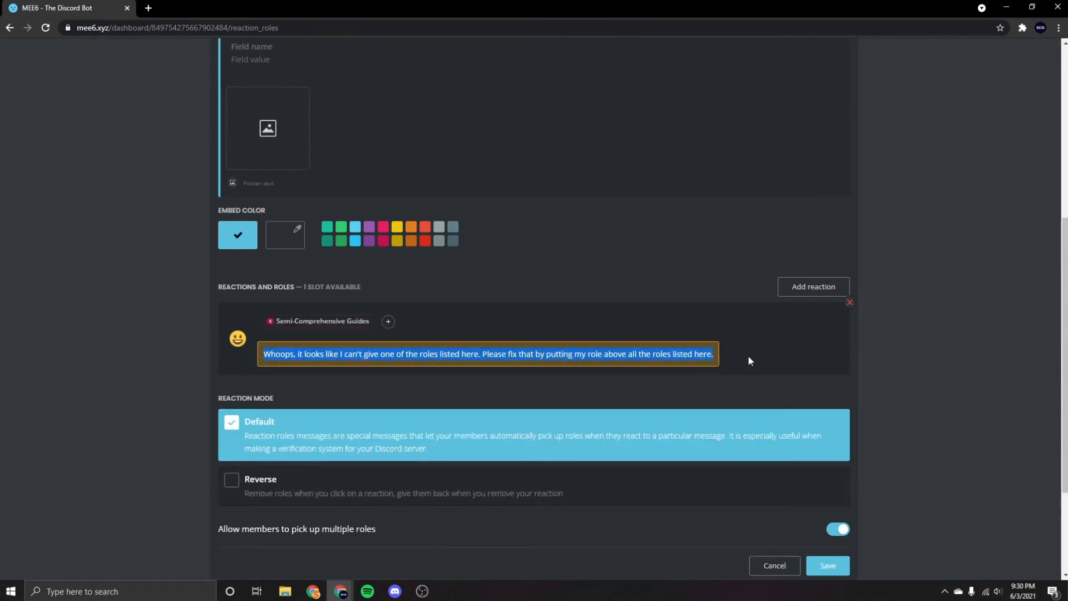
{"action": "left_click", "coordinate": [436, 285]}
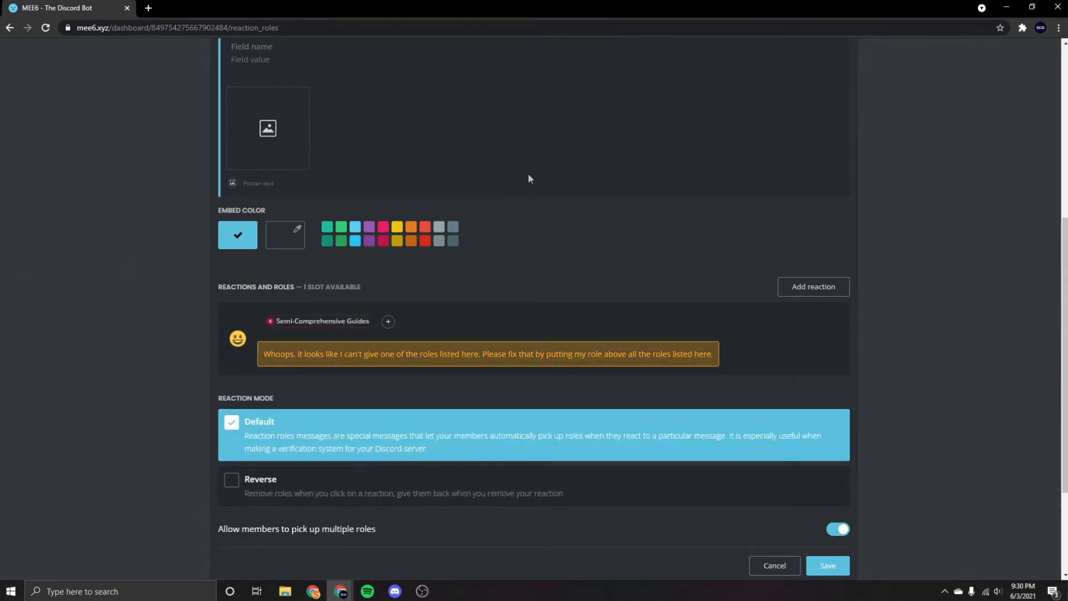
{"action": "scroll", "coordinate": [413, 228], "scroll_direction": "up", "scroll_amount": 6}
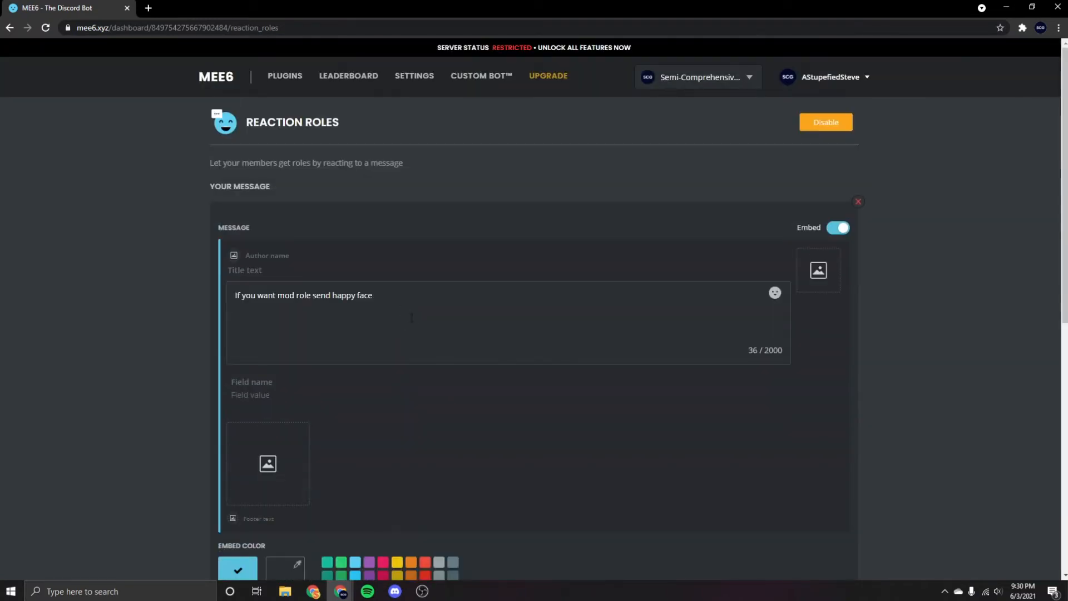
{"action": "scroll", "coordinate": [420, 313], "scroll_direction": "down", "scroll_amount": 8}
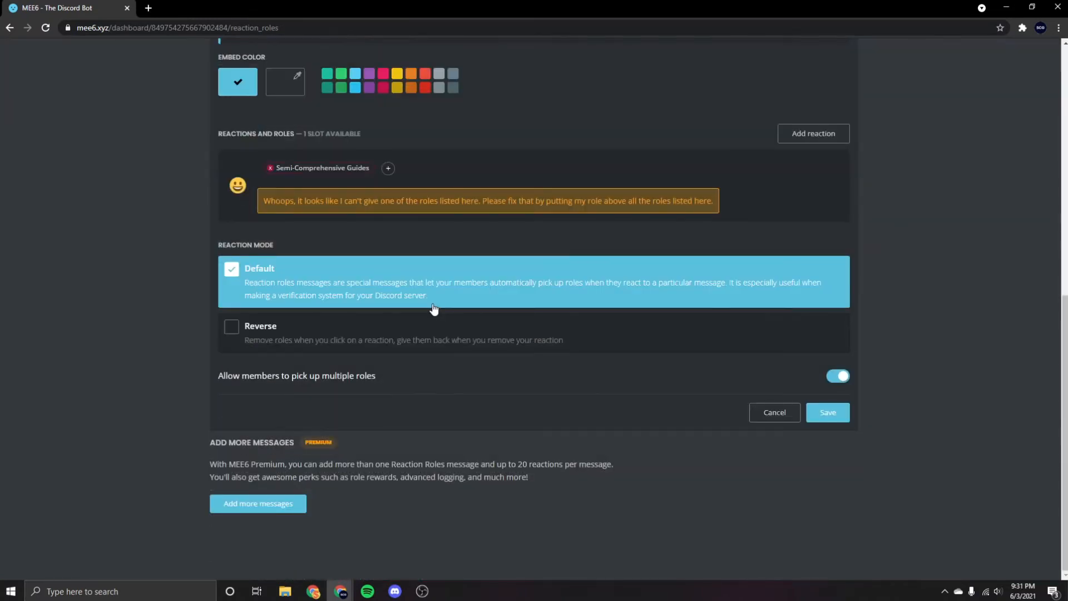
{"action": "scroll", "coordinate": [430, 302], "scroll_direction": "up", "scroll_amount": 7}
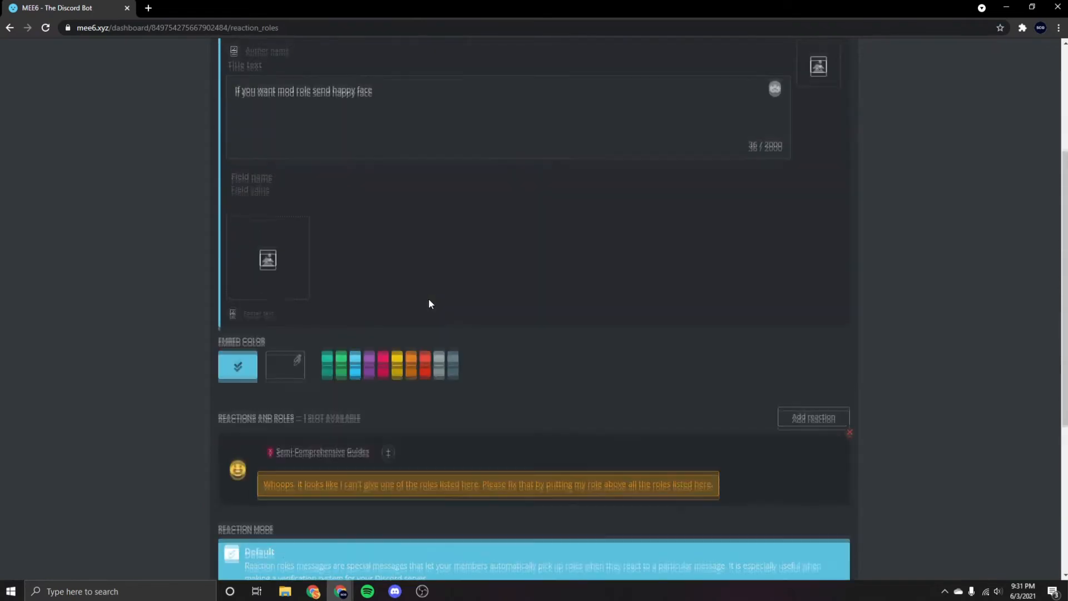
{"action": "scroll", "coordinate": [429, 300], "scroll_direction": "down", "scroll_amount": 7}
{"action": "scroll", "coordinate": [429, 300], "scroll_direction": "up", "scroll_amount": 7}
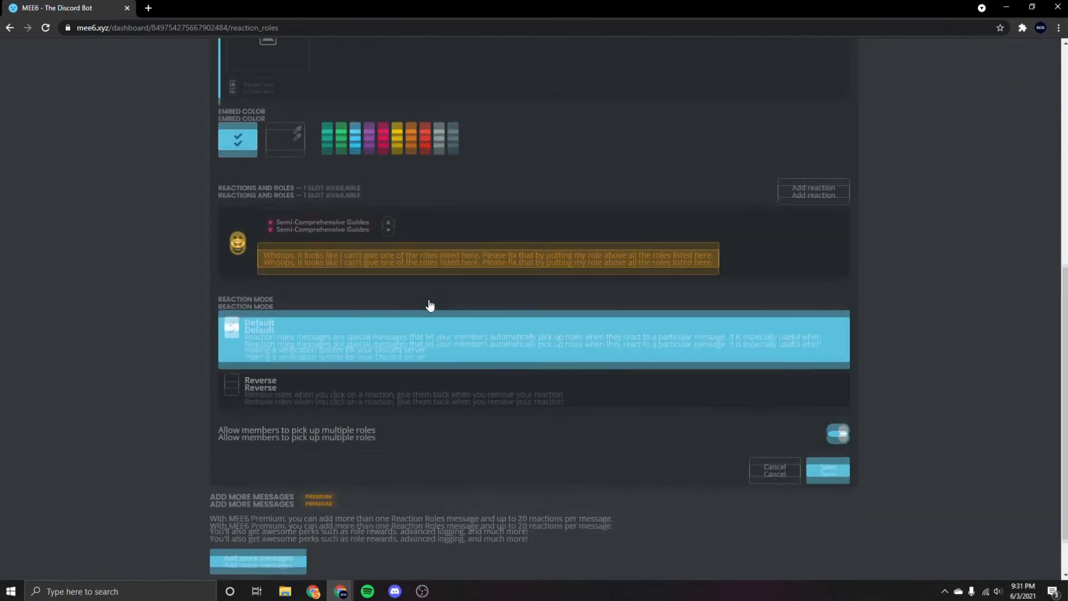
Open the general channel's "Hi there" message in the Embeds plugin and review its channel, description, embed content and color
{"action": "left_click", "coordinate": [9, 28]}
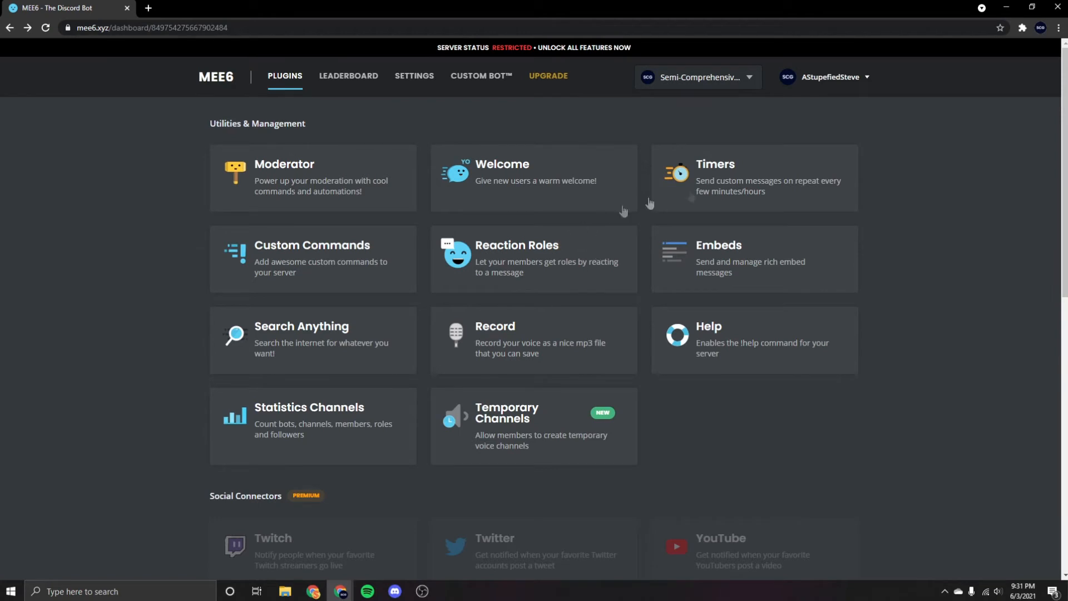
{"action": "left_click", "coordinate": [773, 263]}
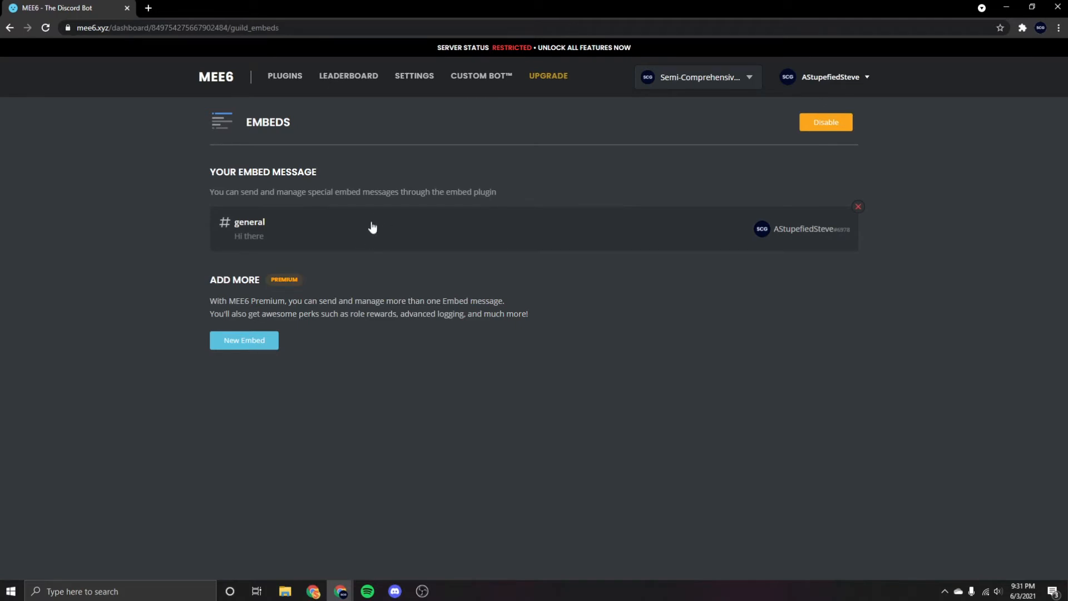
{"action": "left_click", "coordinate": [372, 225]}
{"action": "scroll", "coordinate": [447, 374], "scroll_direction": "down", "scroll_amount": 5}
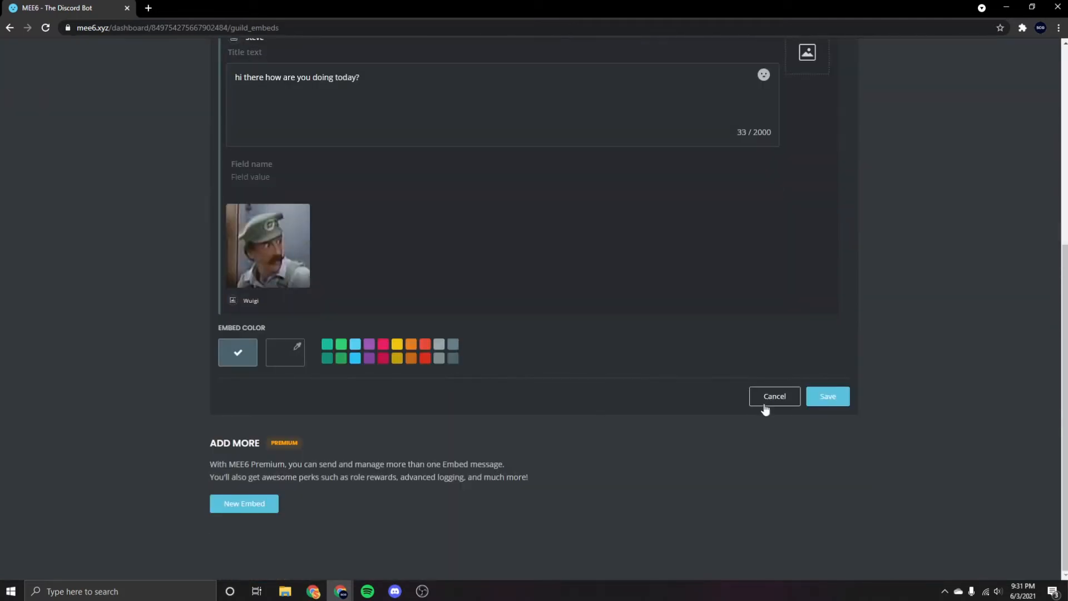
{"action": "scroll", "coordinate": [297, 486], "scroll_direction": "up", "scroll_amount": 5}
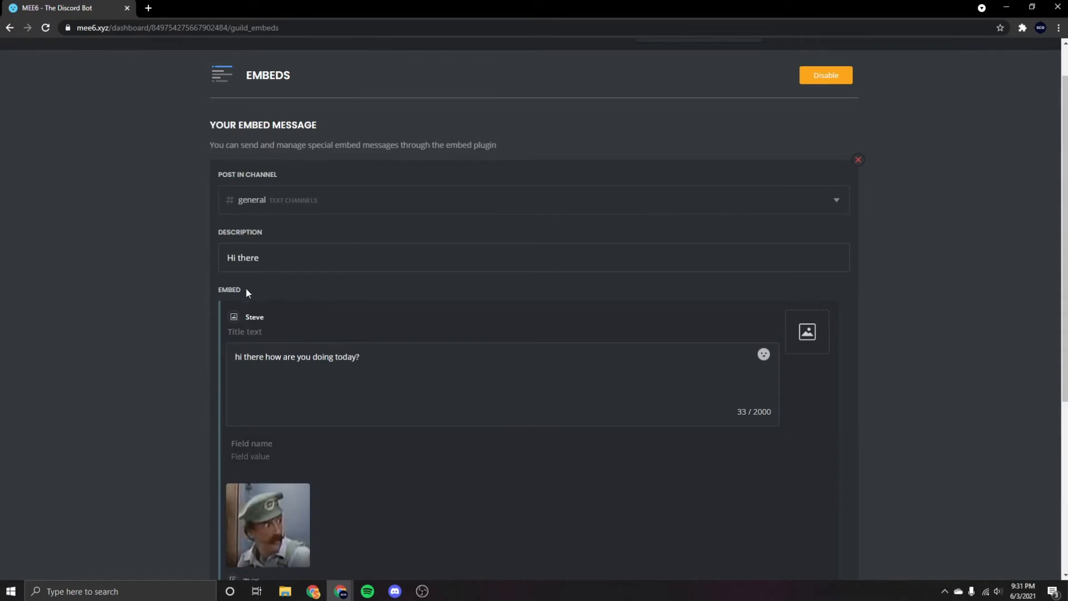
Review the rest of the "Hi there" embed, including its image, footer and color, and save the message
{"action": "scroll", "coordinate": [250, 293], "scroll_direction": "down", "scroll_amount": 5}
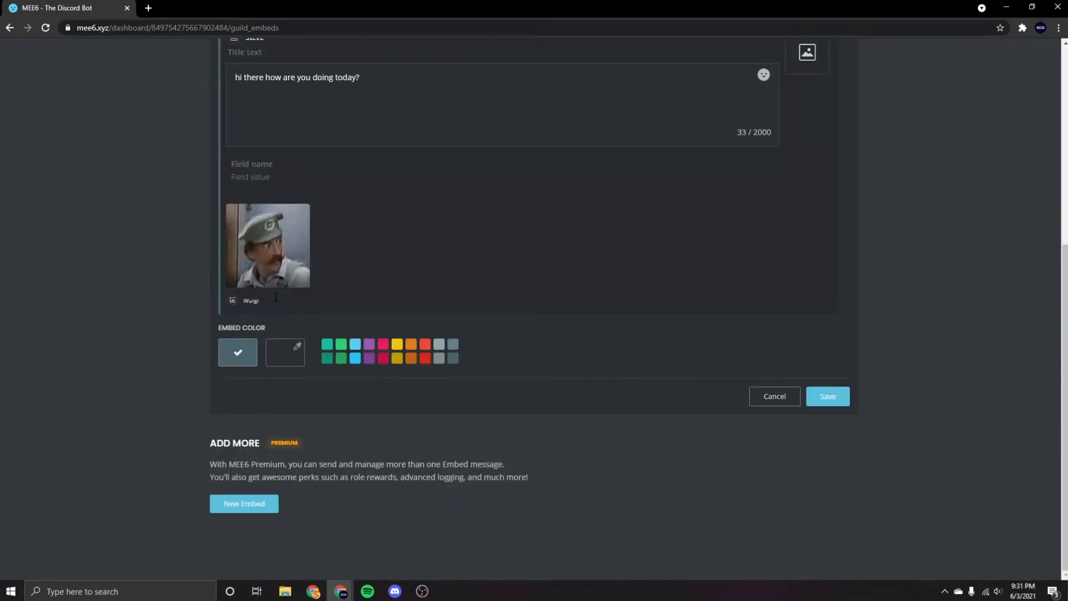
{"action": "scroll", "coordinate": [300, 251], "scroll_direction": "up", "scroll_amount": 4}
{"action": "scroll", "coordinate": [382, 294], "scroll_direction": "down", "scroll_amount": 3}
{"action": "left_click", "coordinate": [827, 448]}
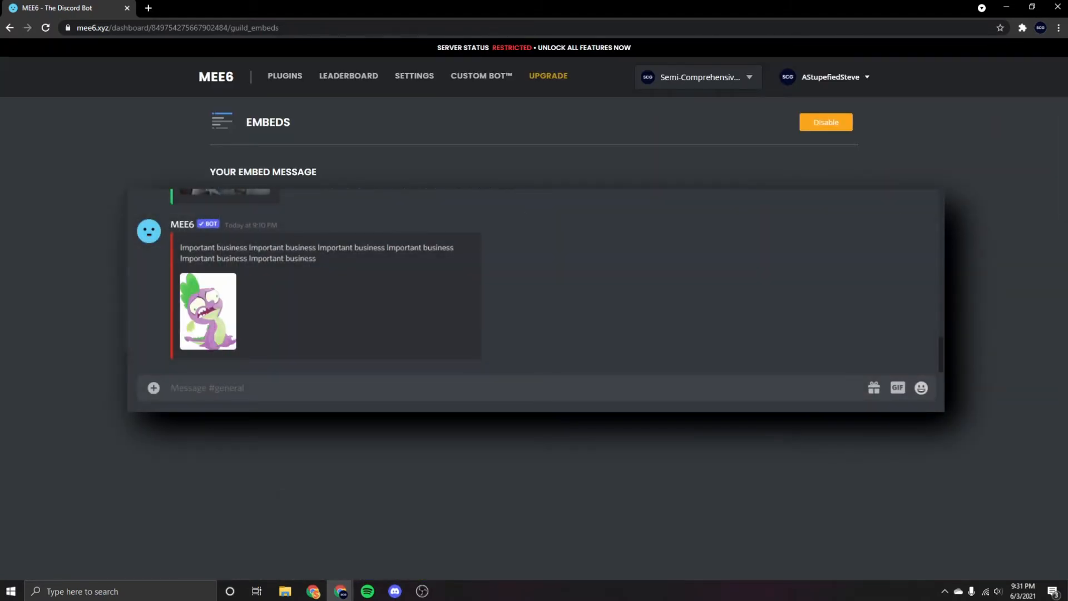
Return to the plugin list, open the Search Anything plugin and review its commands
{"action": "key", "text": "alt+Left"}
{"action": "scroll", "coordinate": [496, 187], "scroll_direction": "up", "scroll_amount": 1}
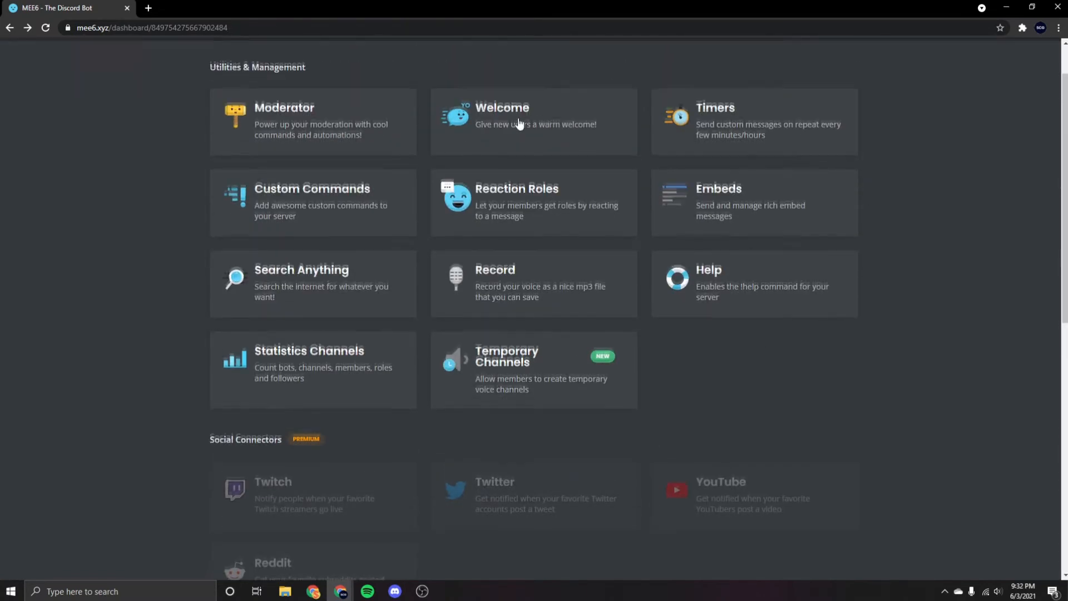
{"action": "scroll", "coordinate": [519, 123], "scroll_direction": "down", "scroll_amount": 5}
{"action": "scroll", "coordinate": [603, 246], "scroll_direction": "up", "scroll_amount": 6}
{"action": "left_click", "coordinate": [373, 328]}
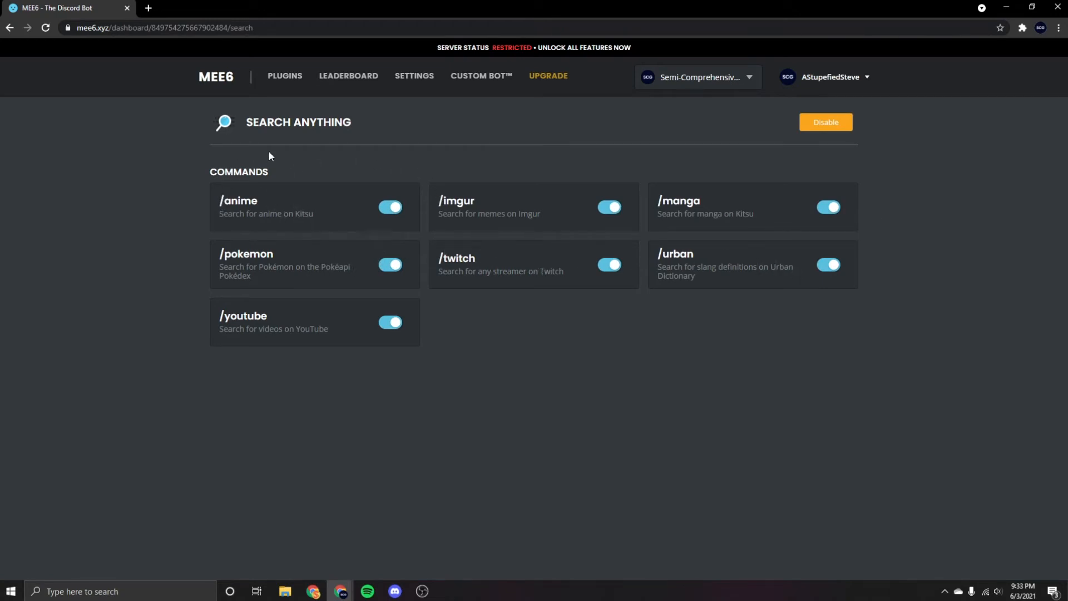
Switch to Discord and send the command "!youtube scg" in the general channel
{"action": "left_click", "coordinate": [395, 590]}
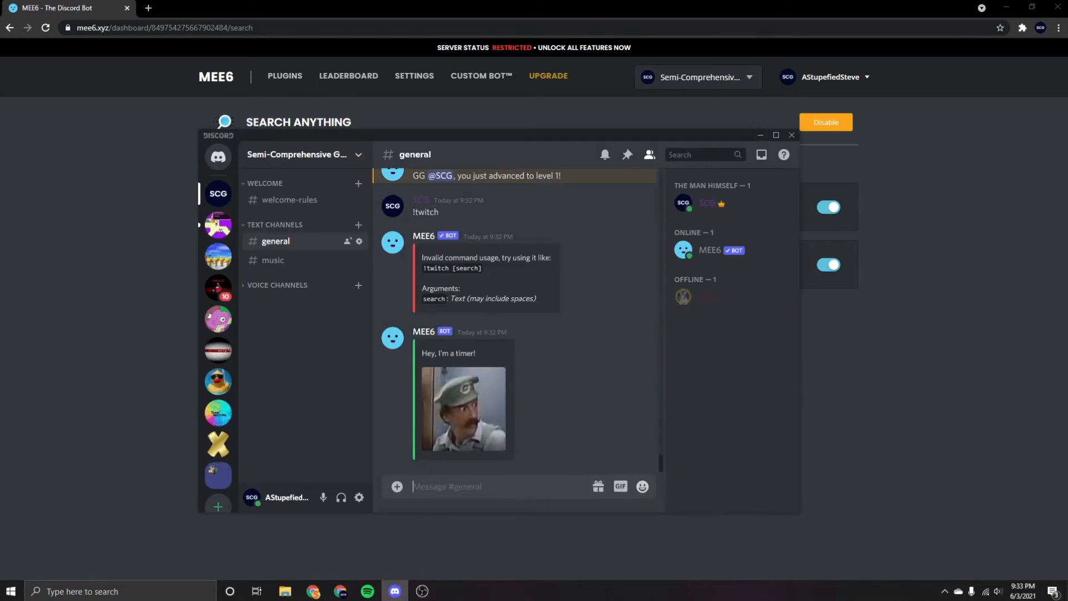
{"action": "type", "text": "!youtube scg"}
{"action": "key", "text": "Return"}
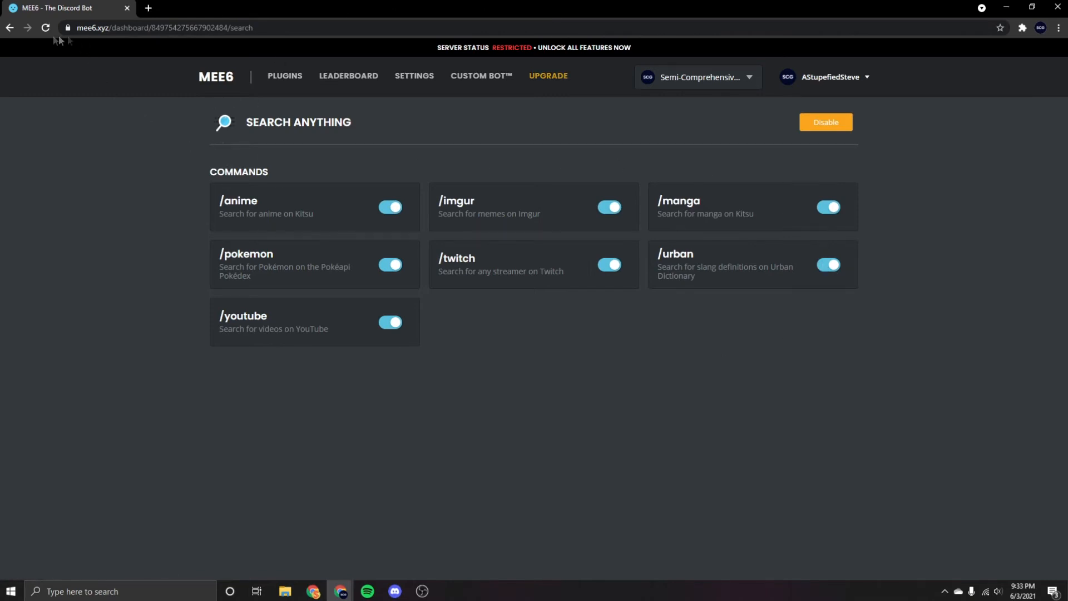
Review the commands of the Record plugin in the MEE6 dashboard and open the Help plugin
{"action": "left_click", "coordinate": [9, 28]}
{"action": "scroll", "coordinate": [768, 431], "scroll_direction": "down", "scroll_amount": 1}
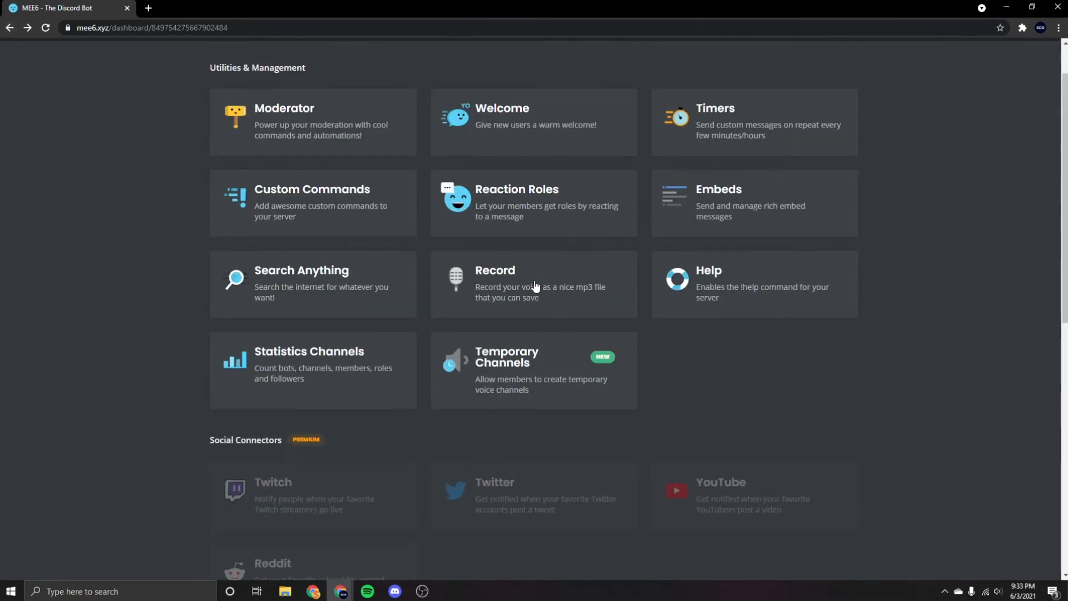
{"action": "left_click", "coordinate": [573, 296]}
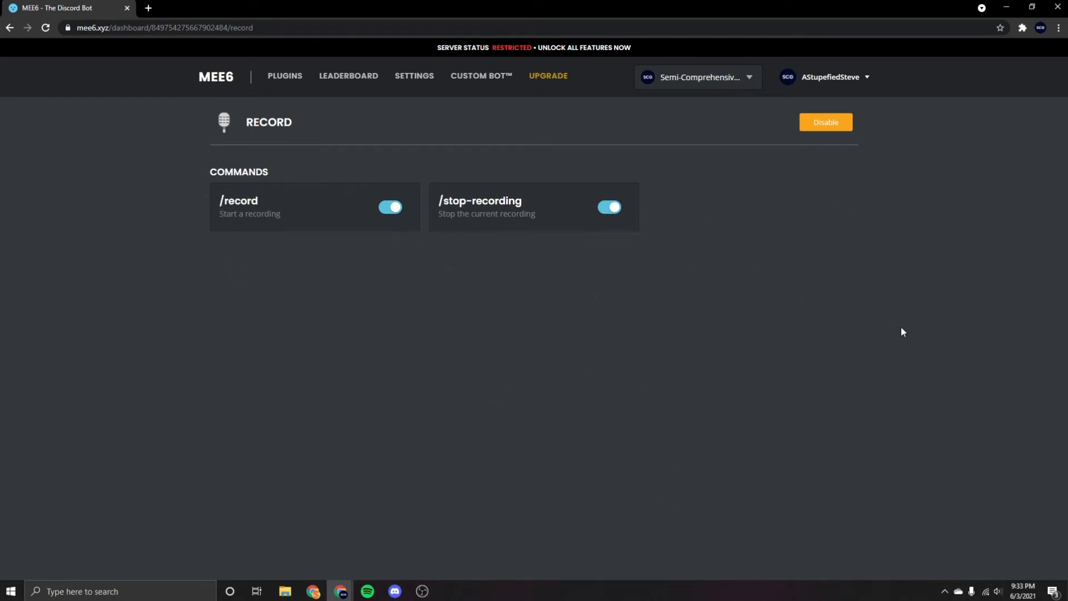
{"action": "key", "text": "alt+Left"}
{"action": "left_click", "coordinate": [829, 314]}
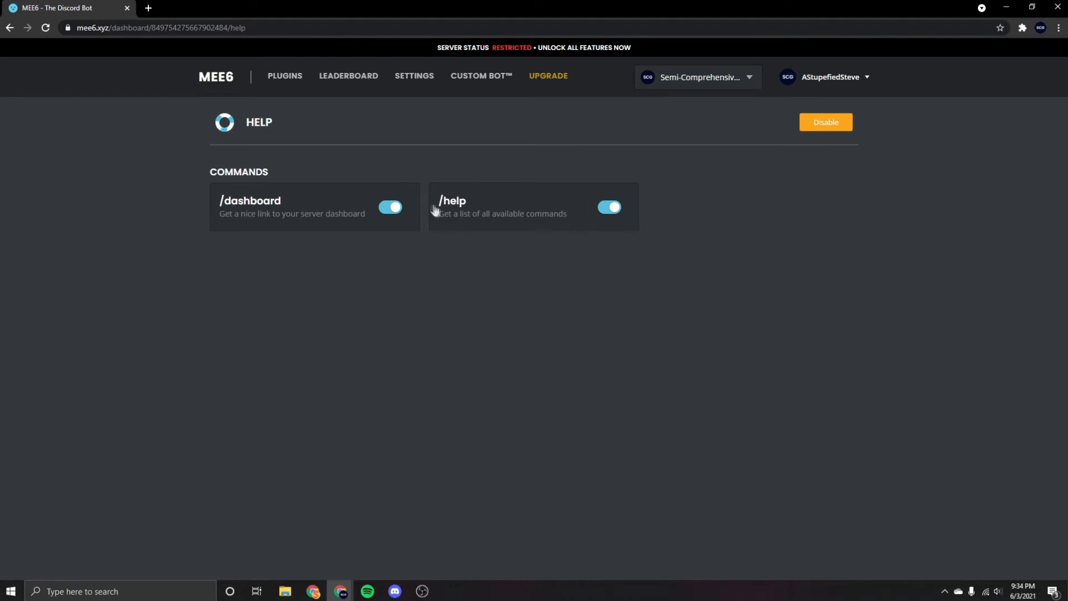
Examine the help command's allowed roles, banned roles, banned channels, cooldown and response options without changing them
{"action": "double_click", "coordinate": [453, 201]}
{"action": "left_click", "coordinate": [502, 210]}
{"action": "left_click", "coordinate": [345, 207]}
{"action": "left_click", "coordinate": [467, 210]}
{"action": "scroll", "coordinate": [471, 242], "scroll_direction": "down", "scroll_amount": 2}
{"action": "scroll", "coordinate": [471, 243], "scroll_direction": "up", "scroll_amount": 2}
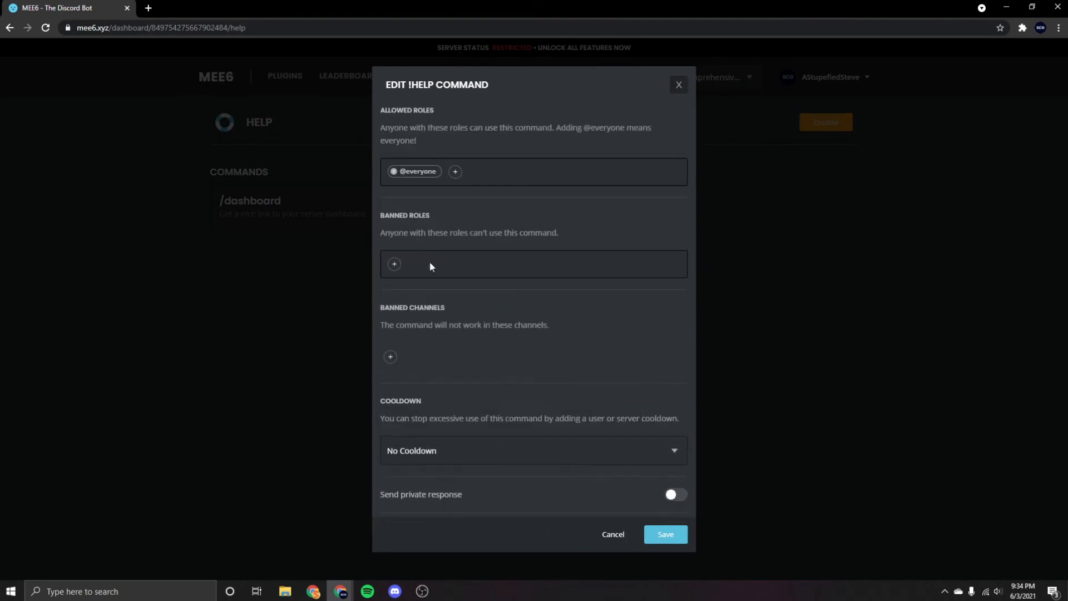
{"action": "scroll", "coordinate": [514, 271], "scroll_direction": "down", "scroll_amount": 2}
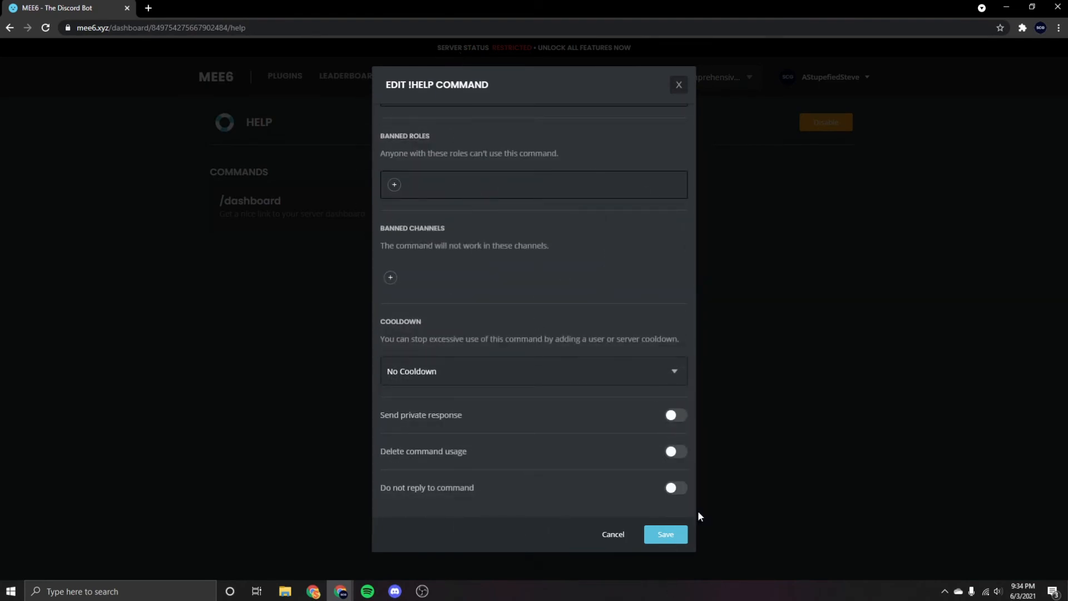
{"action": "left_click", "coordinate": [613, 536]}
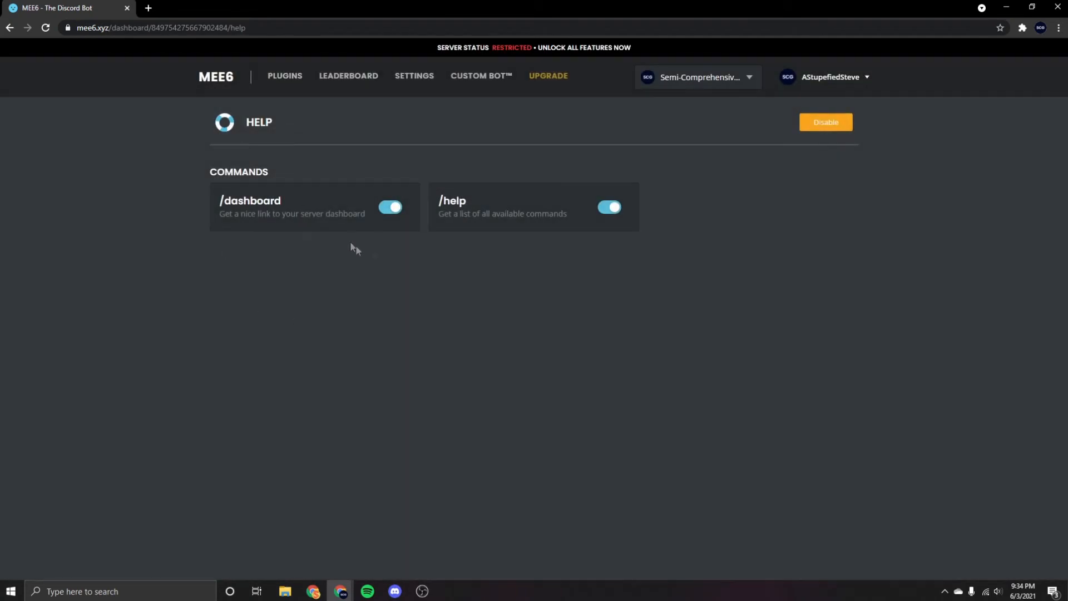
{"action": "left_click", "coordinate": [494, 206]}
{"action": "scroll", "coordinate": [456, 239], "scroll_direction": "down", "scroll_amount": 2}
{"action": "scroll", "coordinate": [482, 300], "scroll_direction": "up", "scroll_amount": 2}
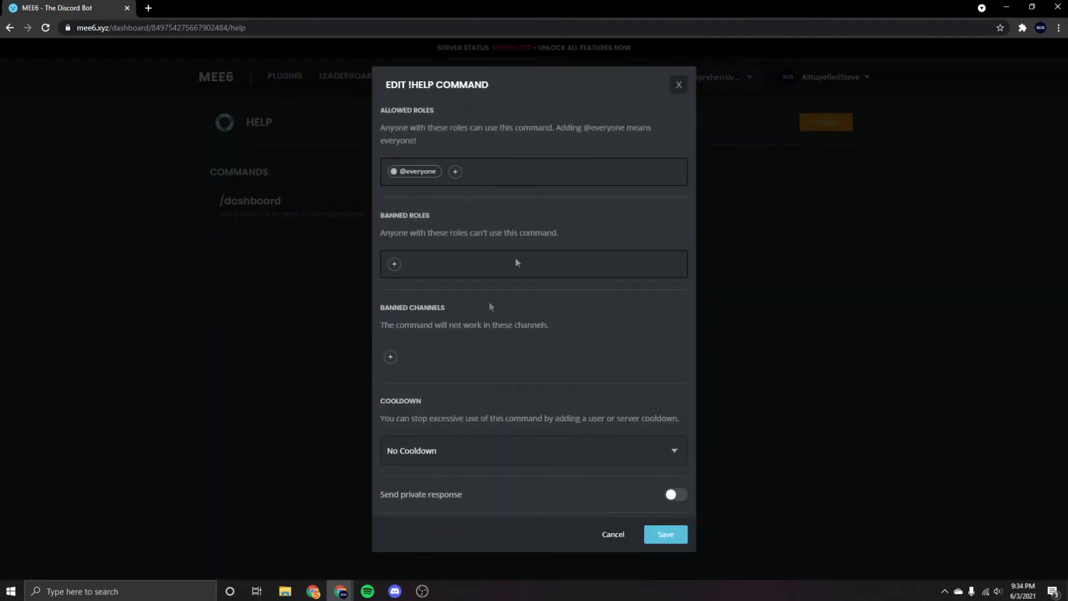
Open the Statistics Channels plugin and look over the counter sections it offers
{"action": "key", "text": "alt+Left"}
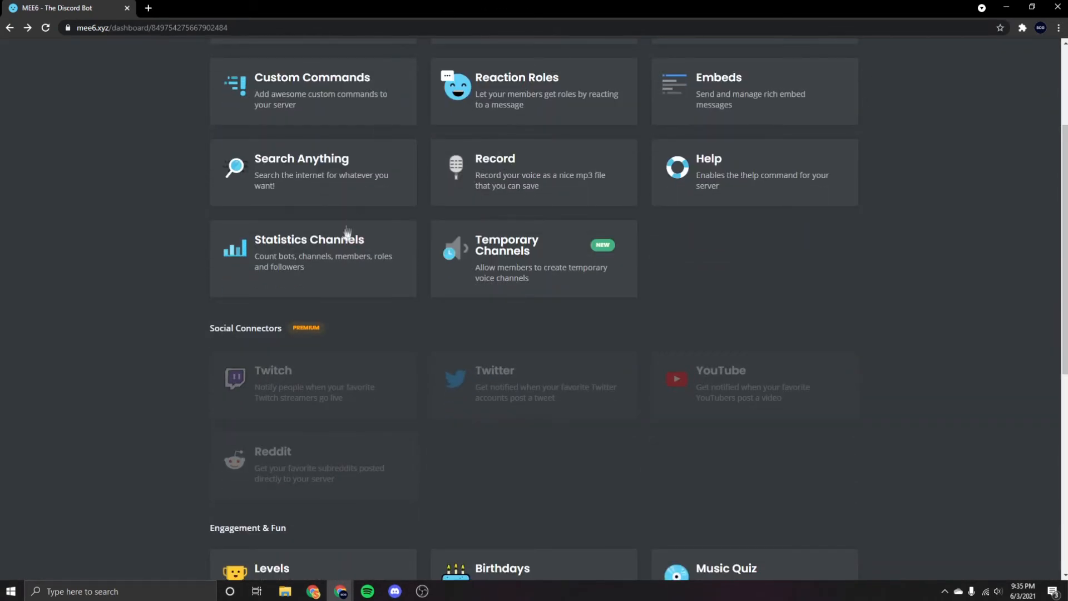
{"action": "left_click", "coordinate": [365, 261]}
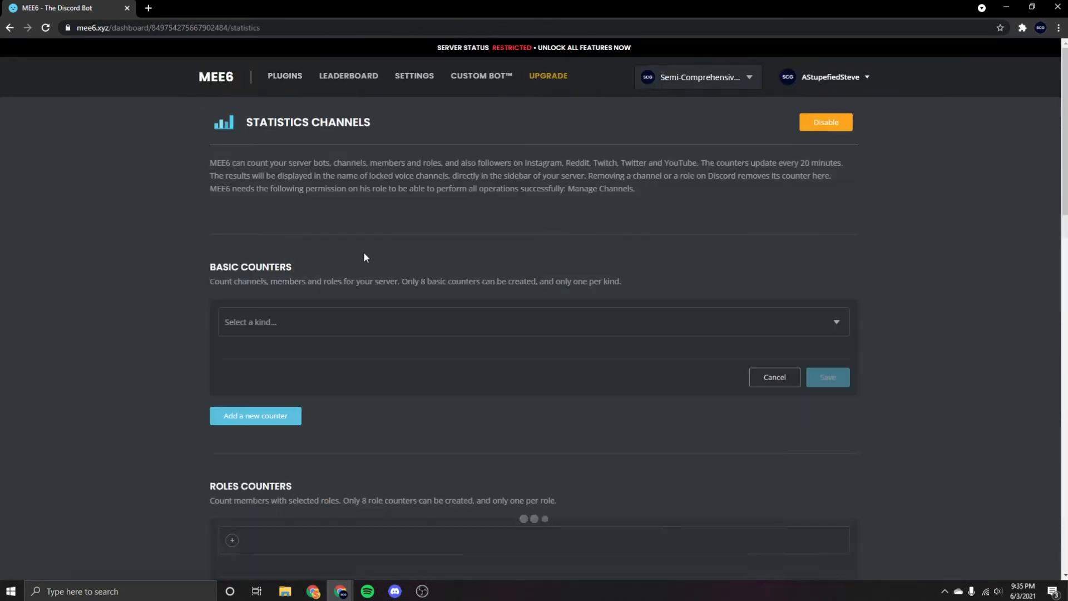
{"action": "scroll", "coordinate": [556, 278], "scroll_direction": "down", "scroll_amount": 6}
{"action": "scroll", "coordinate": [607, 273], "scroll_direction": "down", "scroll_amount": 12}
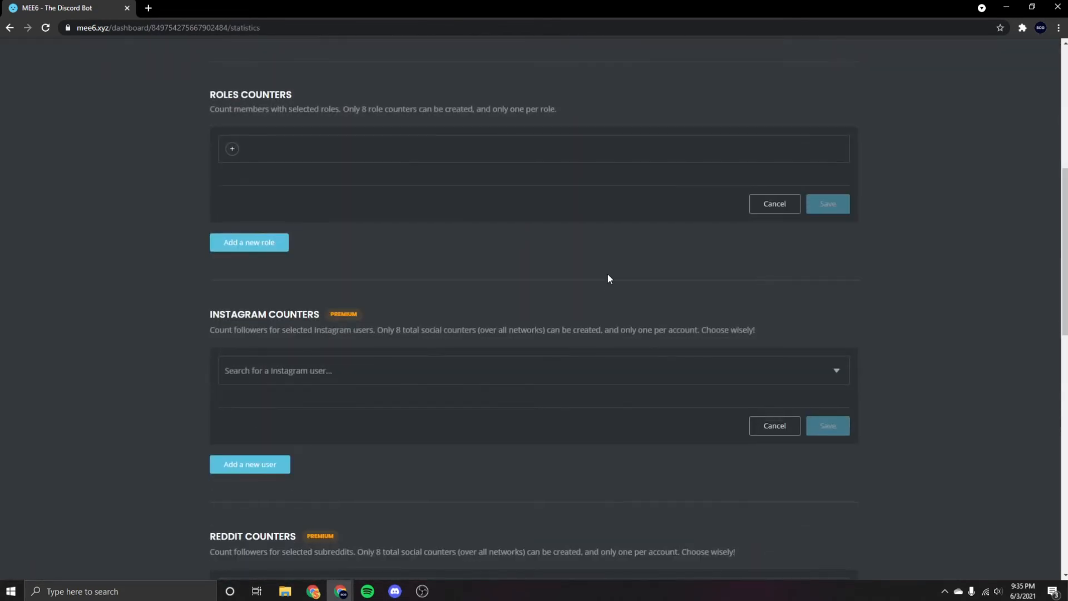
{"action": "scroll", "coordinate": [603, 266], "scroll_direction": "up", "scroll_amount": 20}
{"action": "scroll", "coordinate": [603, 266], "scroll_direction": "down", "scroll_amount": 3}
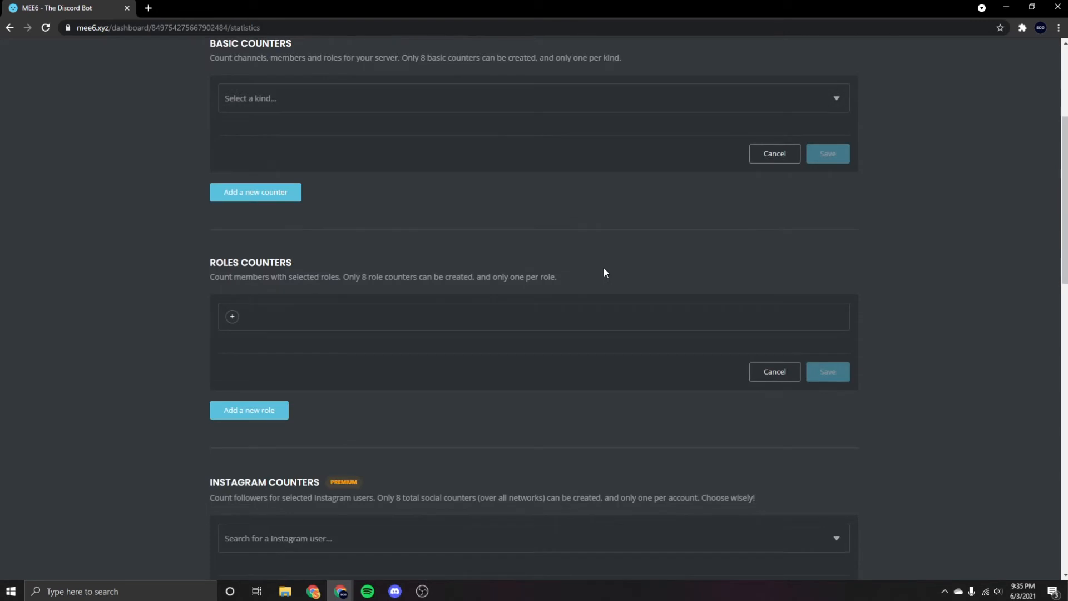
{"action": "scroll", "coordinate": [603, 266], "scroll_direction": "up", "scroll_amount": 2}
Add a Humans basic counter with the channel name "Humans: {count}" and check its channel in Discord
{"action": "left_click", "coordinate": [810, 217]}
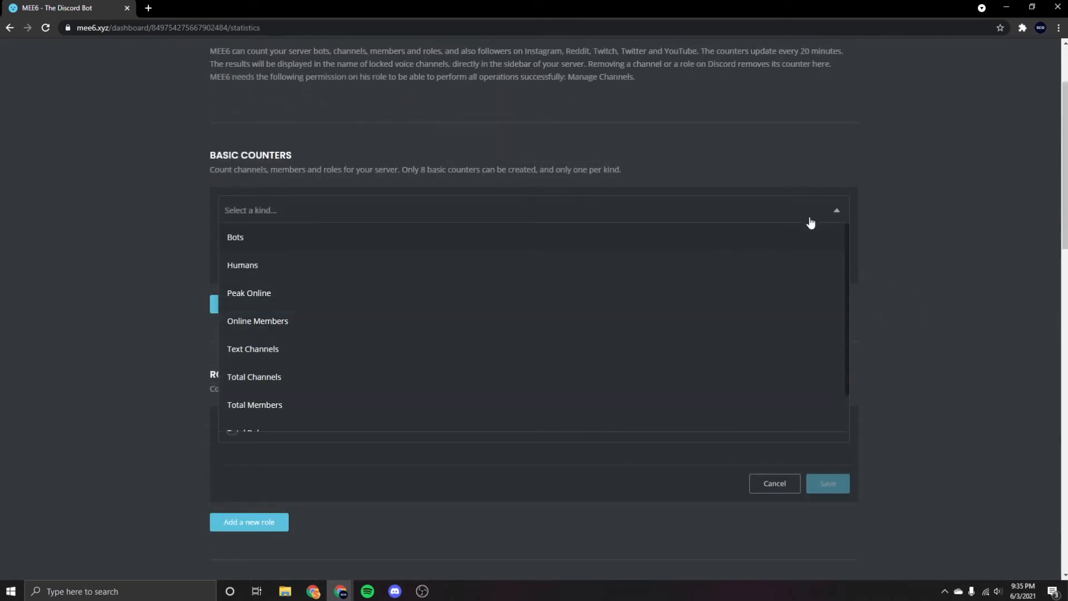
{"action": "left_click", "coordinate": [341, 269]}
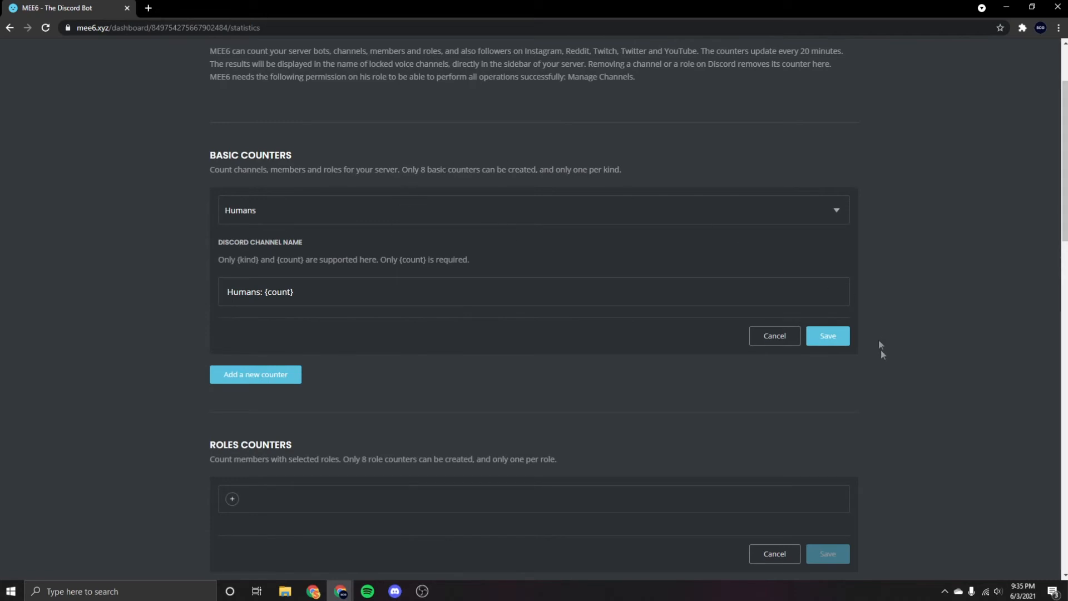
{"action": "left_click", "coordinate": [846, 341]}
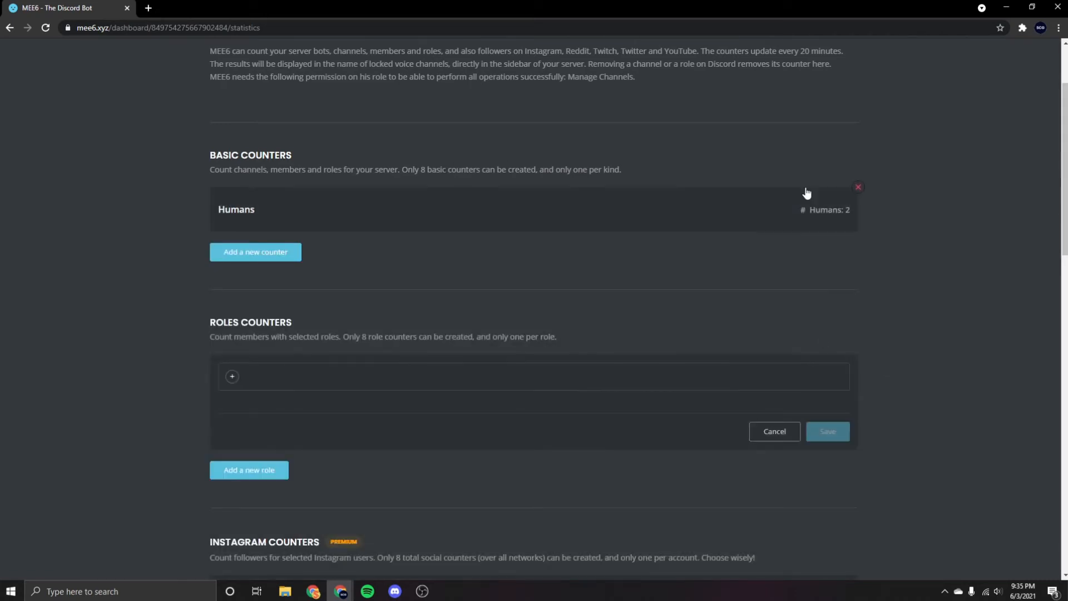
{"action": "left_click", "coordinate": [395, 591]}
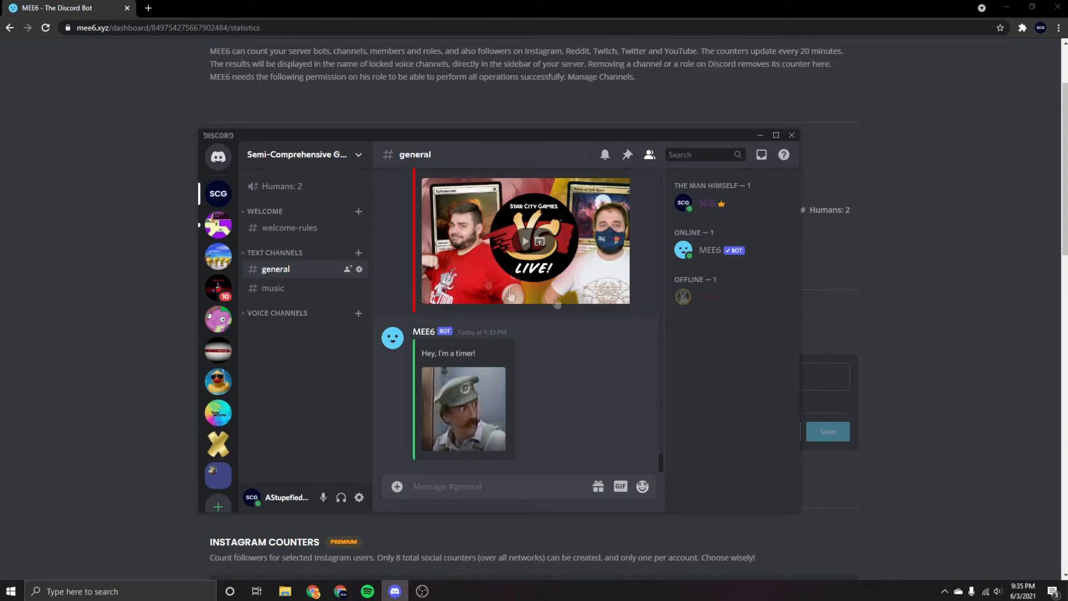
{"action": "left_click", "coordinate": [760, 135]}
Start a second basic counter of the Bots kind
{"action": "left_click", "coordinate": [279, 252]}
{"action": "left_click", "coordinate": [301, 261]}
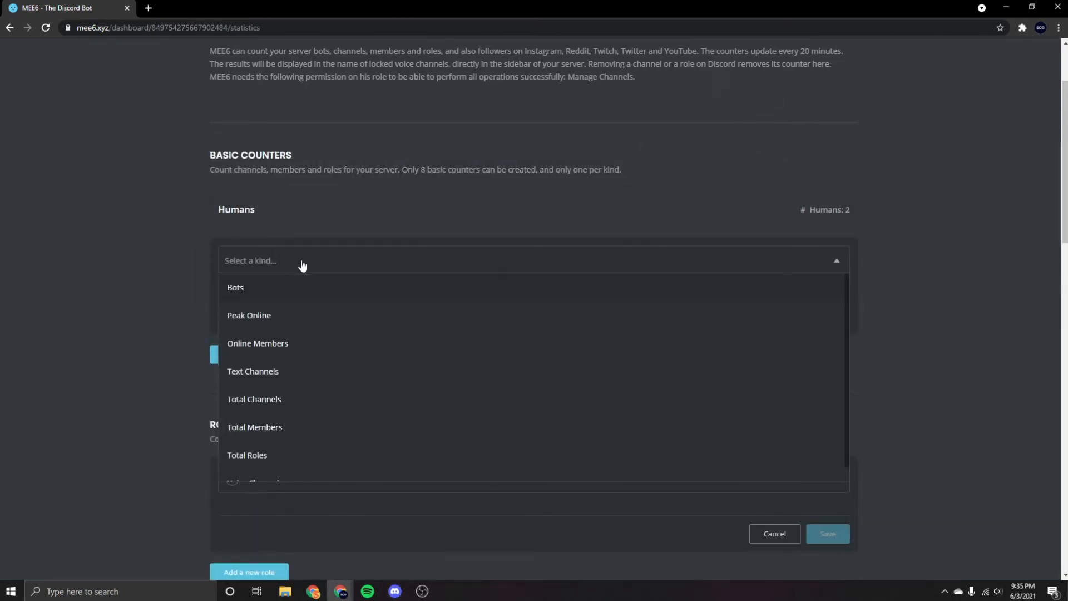
{"action": "left_click", "coordinate": [286, 285]}
{"action": "scroll", "coordinate": [778, 279], "scroll_direction": "down", "scroll_amount": 3}
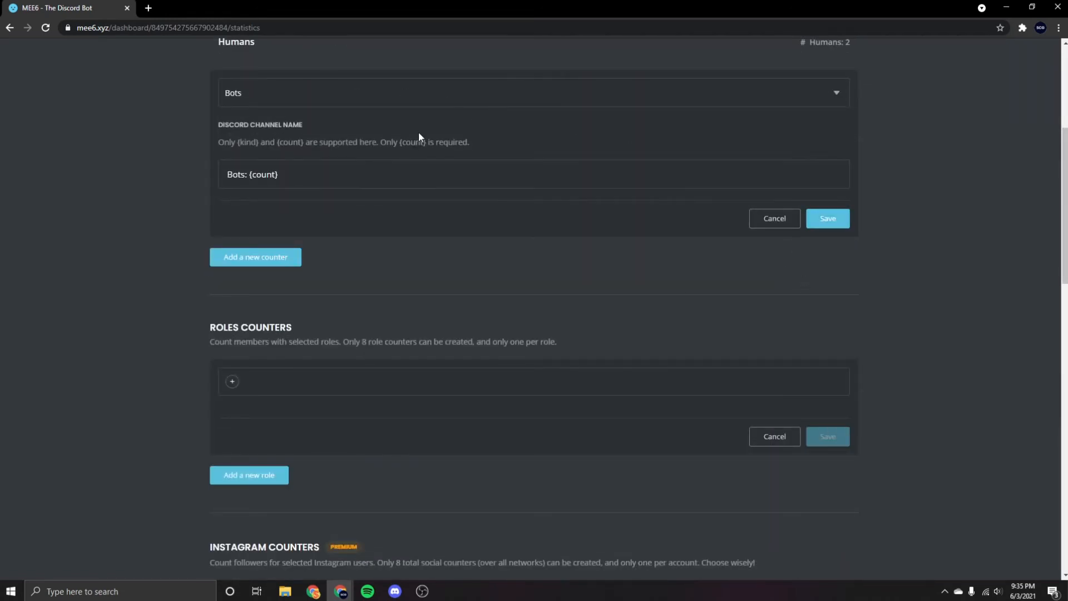
Review the roles, Instagram, Reddit, Twitch and YouTube counter sections of the Statistics Channels plugin
{"action": "scroll", "coordinate": [419, 135], "scroll_direction": "up", "scroll_amount": 2}
{"action": "scroll", "coordinate": [418, 327], "scroll_direction": "down", "scroll_amount": 3}
{"action": "scroll", "coordinate": [504, 167], "scroll_direction": "down", "scroll_amount": 8}
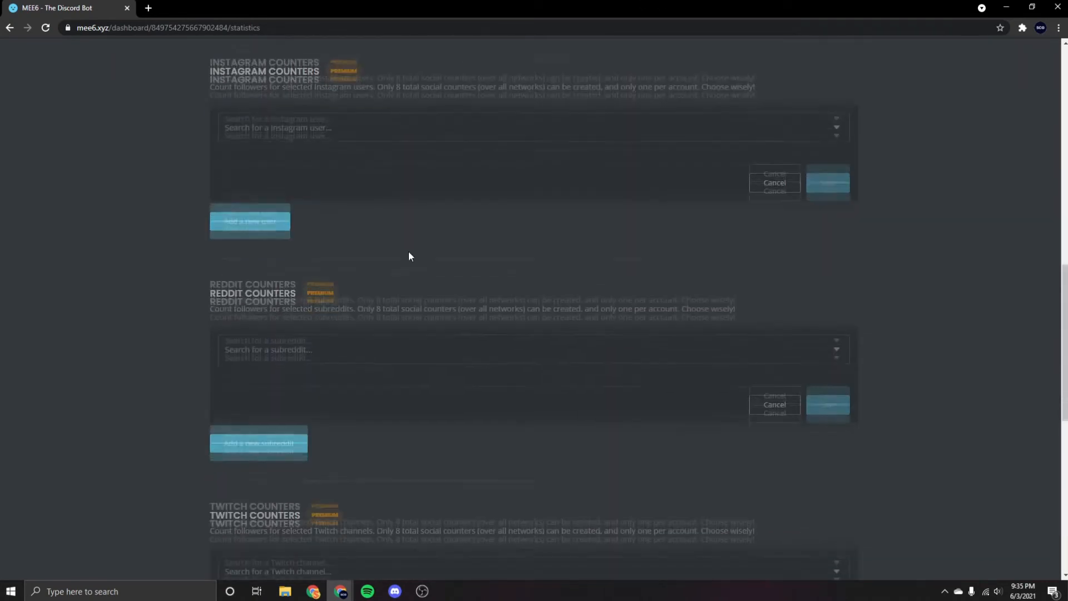
{"action": "scroll", "coordinate": [412, 253], "scroll_direction": "down", "scroll_amount": 3}
{"action": "scroll", "coordinate": [459, 282], "scroll_direction": "down", "scroll_amount": 4}
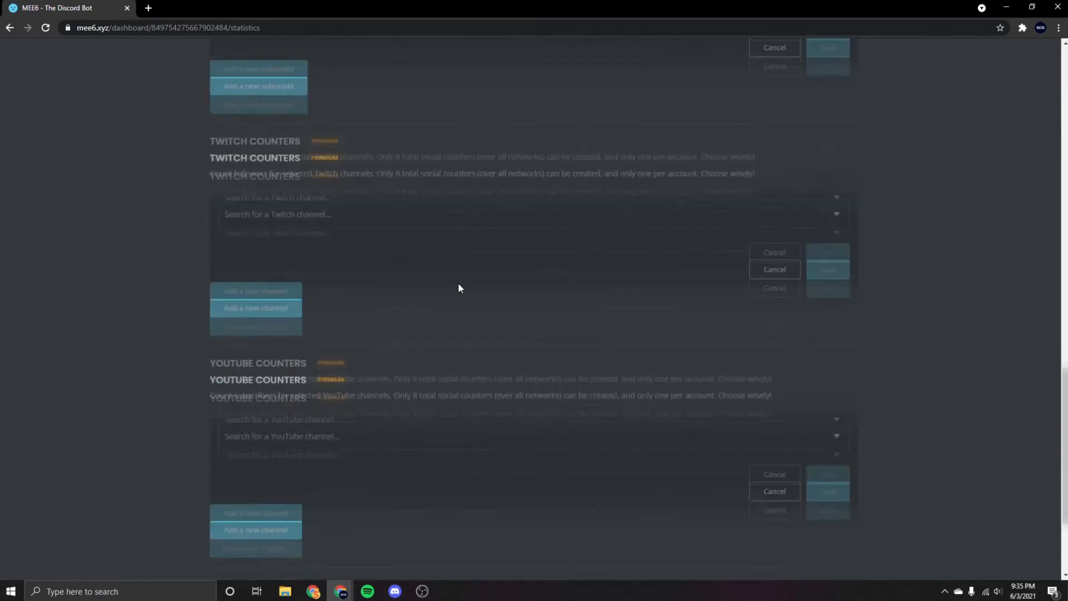
{"action": "scroll", "coordinate": [478, 258], "scroll_direction": "up", "scroll_amount": 11}
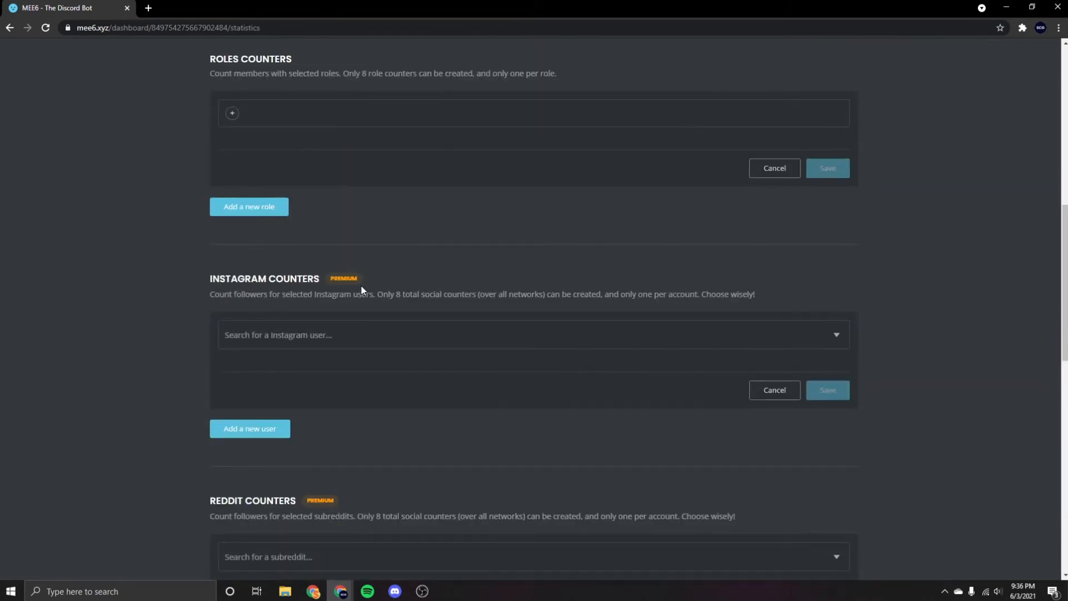
{"action": "scroll", "coordinate": [358, 280], "scroll_direction": "up", "scroll_amount": 9}
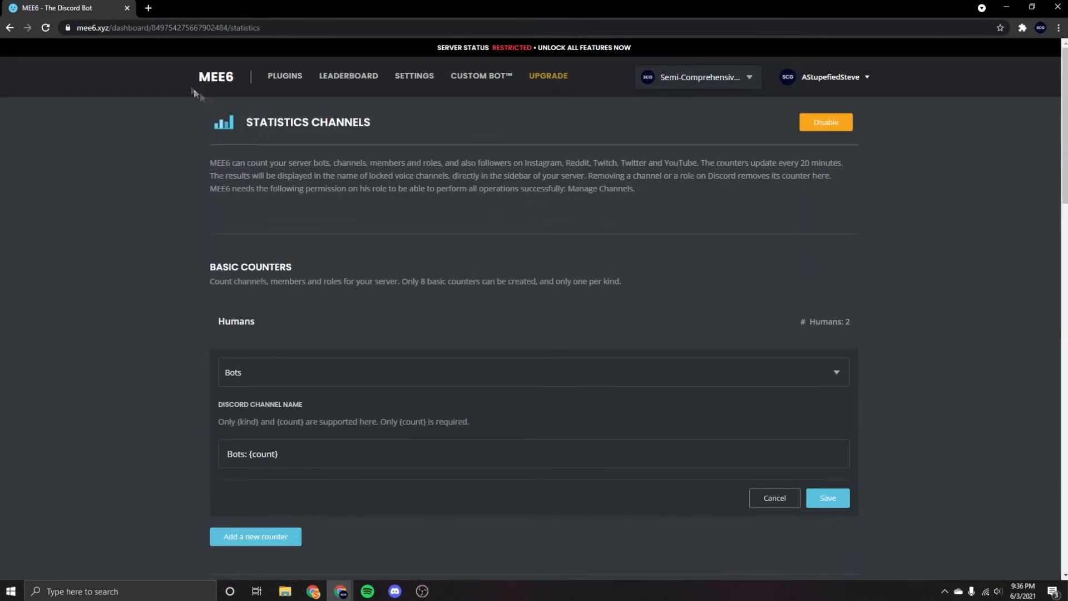
{"action": "left_click_drag", "start_coordinate": [242, 125], "coordinate": [305, 122]}
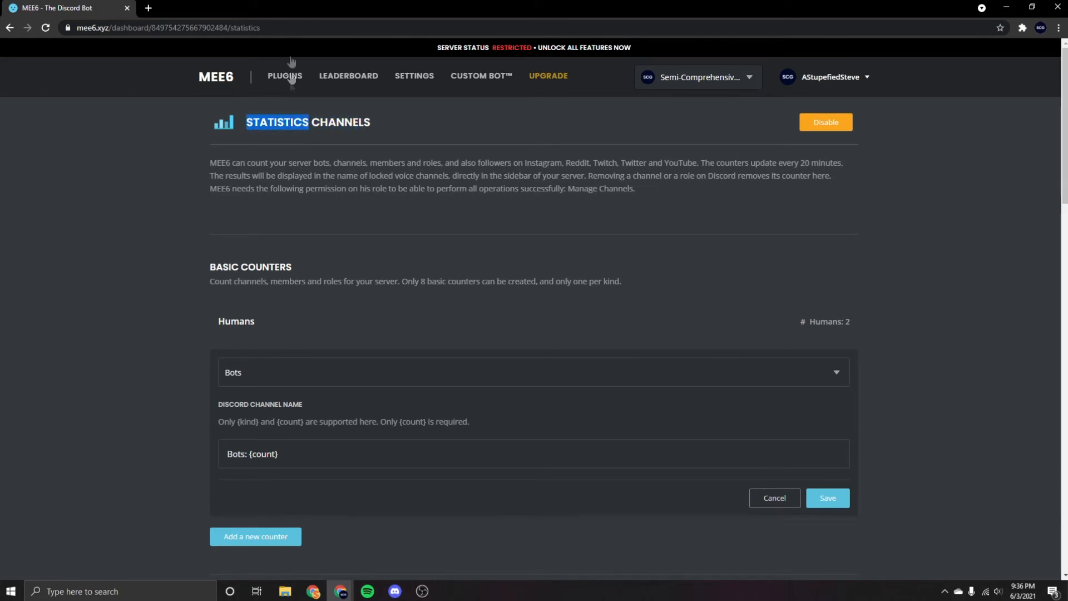
Open the Temporary Channels plugin and review its description, hub types and voice commands
{"action": "left_click", "coordinate": [10, 27]}
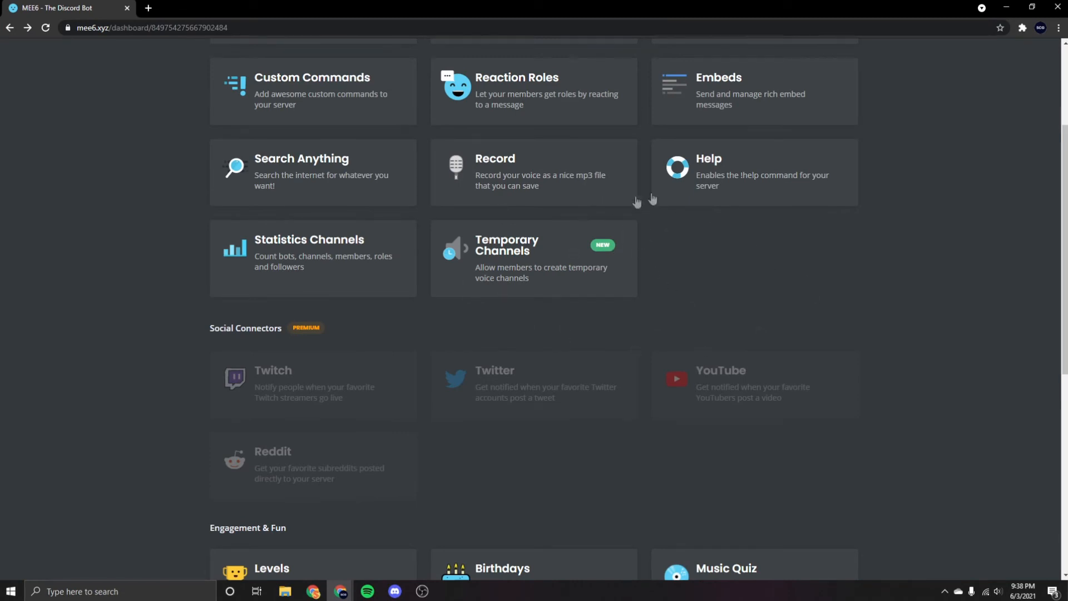
{"action": "left_click", "coordinate": [590, 260]}
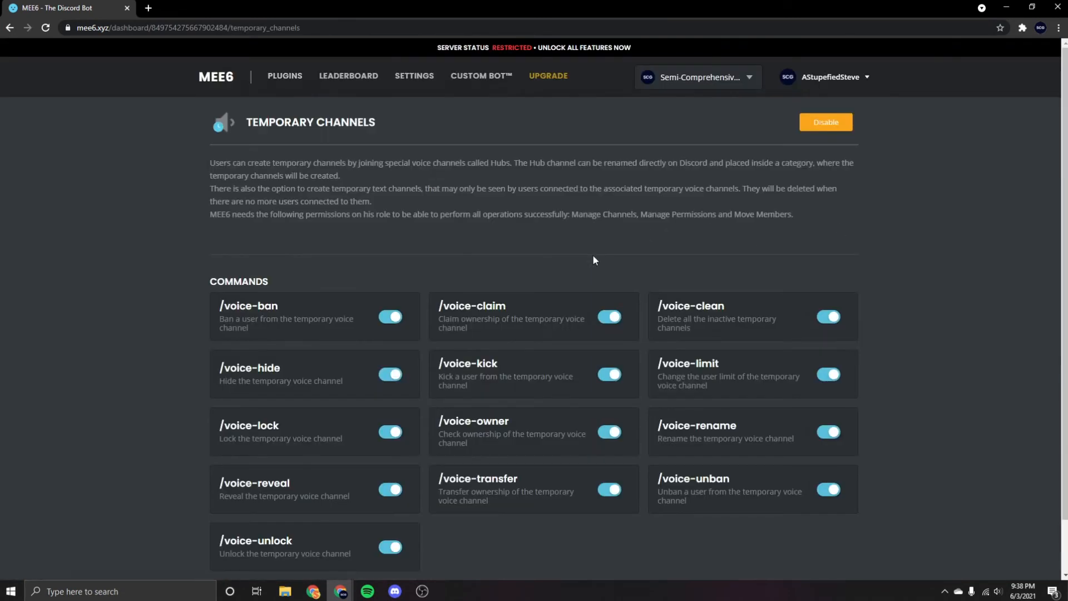
{"action": "scroll", "coordinate": [596, 250], "scroll_direction": "down", "scroll_amount": 4}
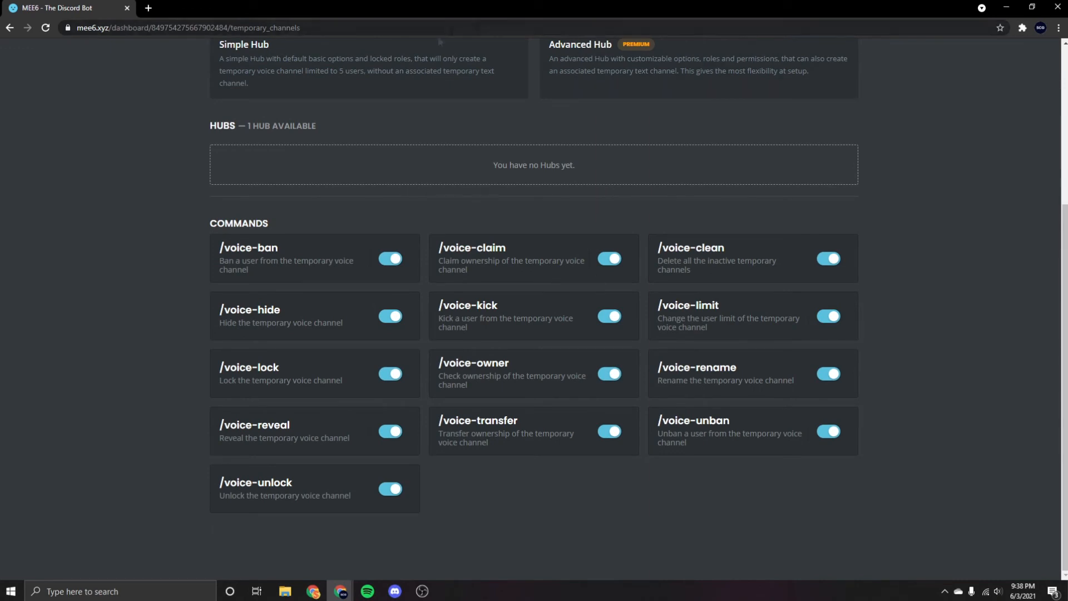
{"action": "scroll", "coordinate": [509, 58], "scroll_direction": "up", "scroll_amount": 4}
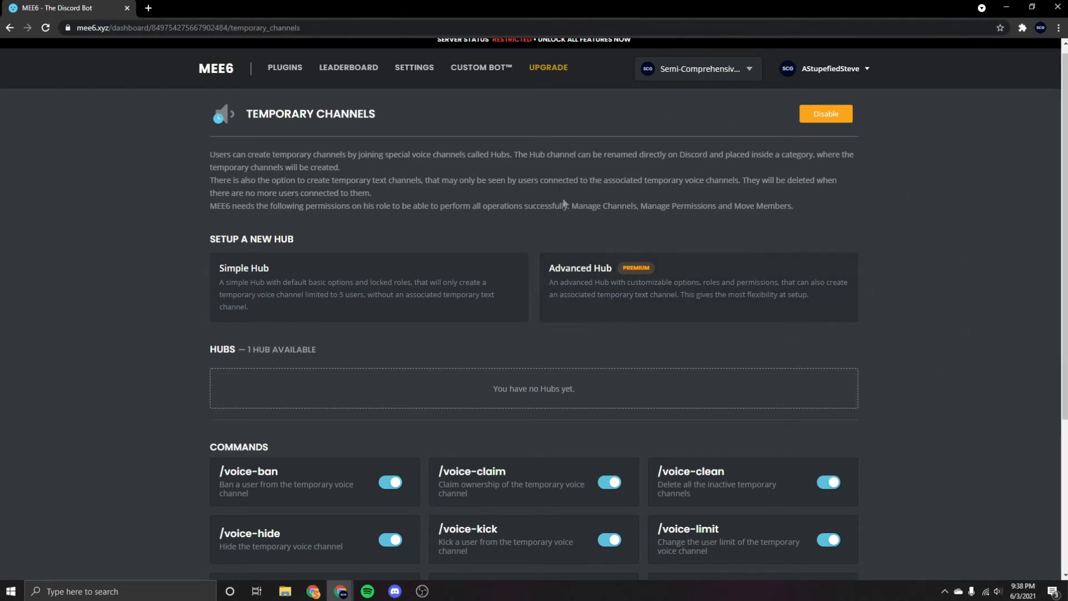
Start a new simple hub in Temporary Channels and try to change its default user limit
{"action": "left_click", "coordinate": [487, 288]}
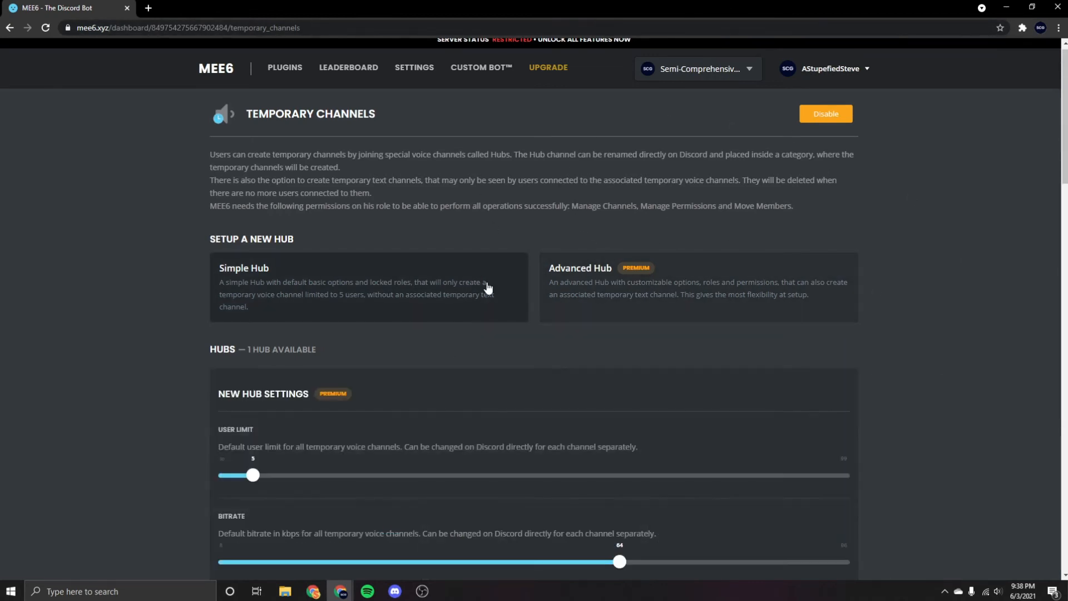
{"action": "scroll", "coordinate": [466, 392], "scroll_direction": "down", "scroll_amount": 4}
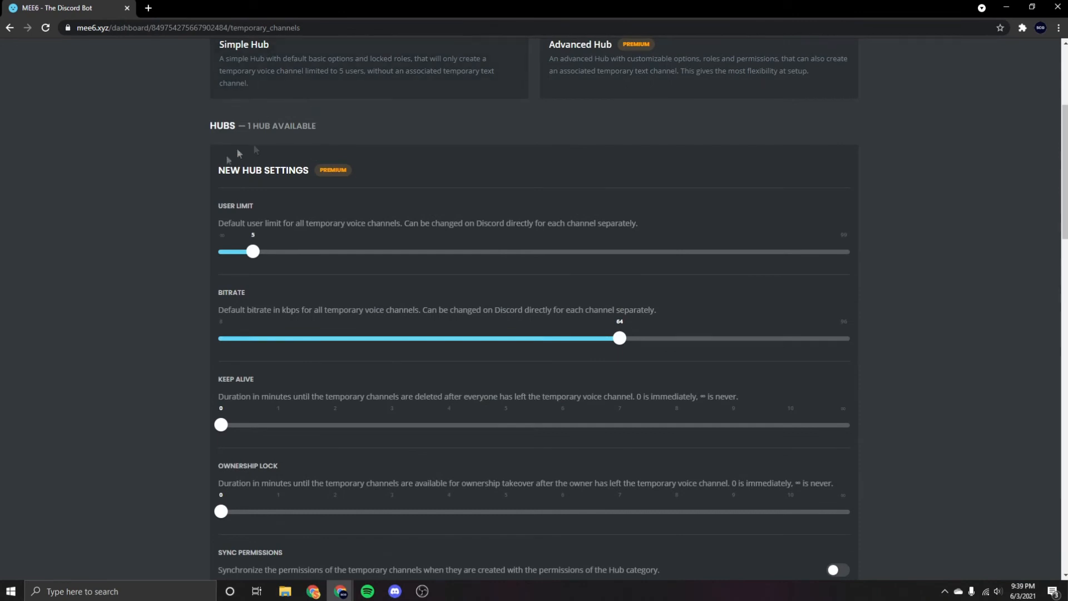
{"action": "scroll", "coordinate": [354, 220], "scroll_direction": "down", "scroll_amount": 1}
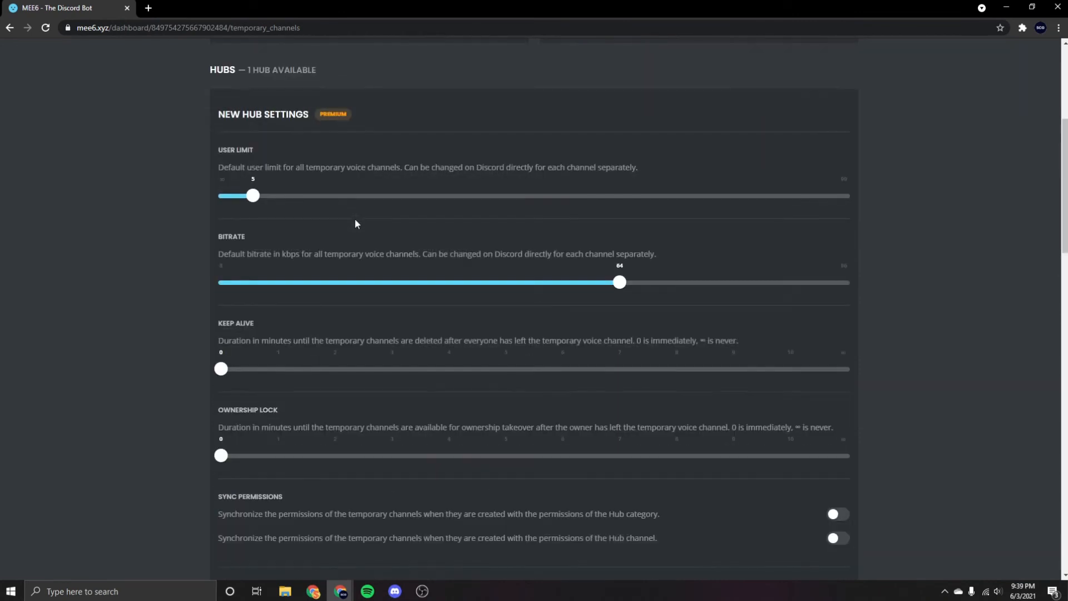
{"action": "left_click", "coordinate": [254, 194]}
{"action": "left_click", "coordinate": [487, 140]}
Try to edit the new hub's allowed roles and look over its remaining role settings
{"action": "scroll", "coordinate": [620, 315], "scroll_direction": "down", "scroll_amount": 8}
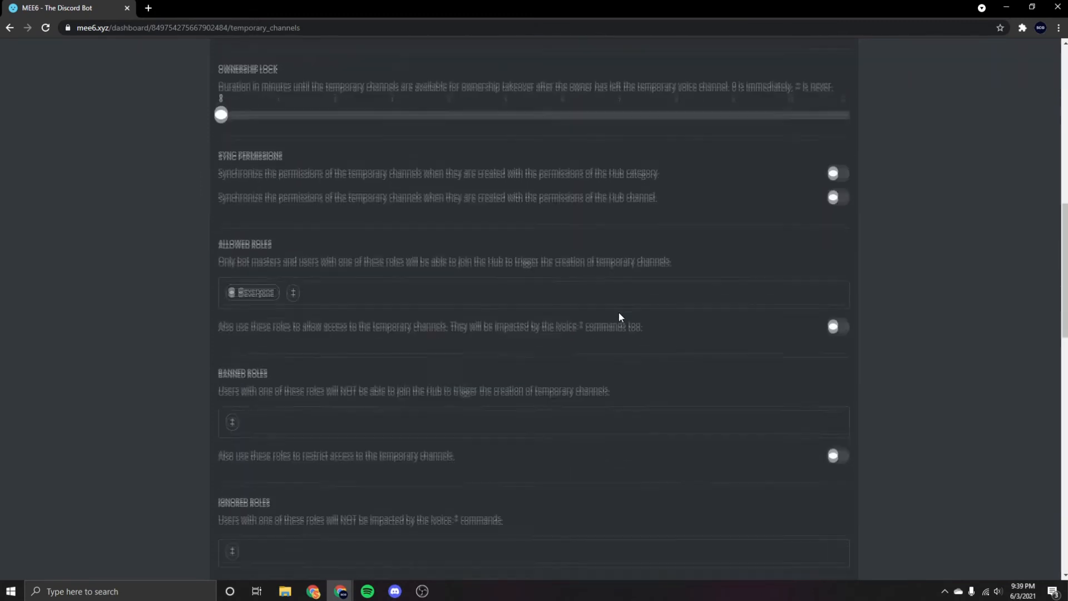
{"action": "left_click", "coordinate": [294, 187]}
{"action": "left_click", "coordinate": [335, 192]}
{"action": "scroll", "coordinate": [321, 211], "scroll_direction": "up", "scroll_amount": 4}
{"action": "scroll", "coordinate": [322, 211], "scroll_direction": "down", "scroll_amount": 3}
{"action": "scroll", "coordinate": [799, 222], "scroll_direction": "down", "scroll_amount": 9}
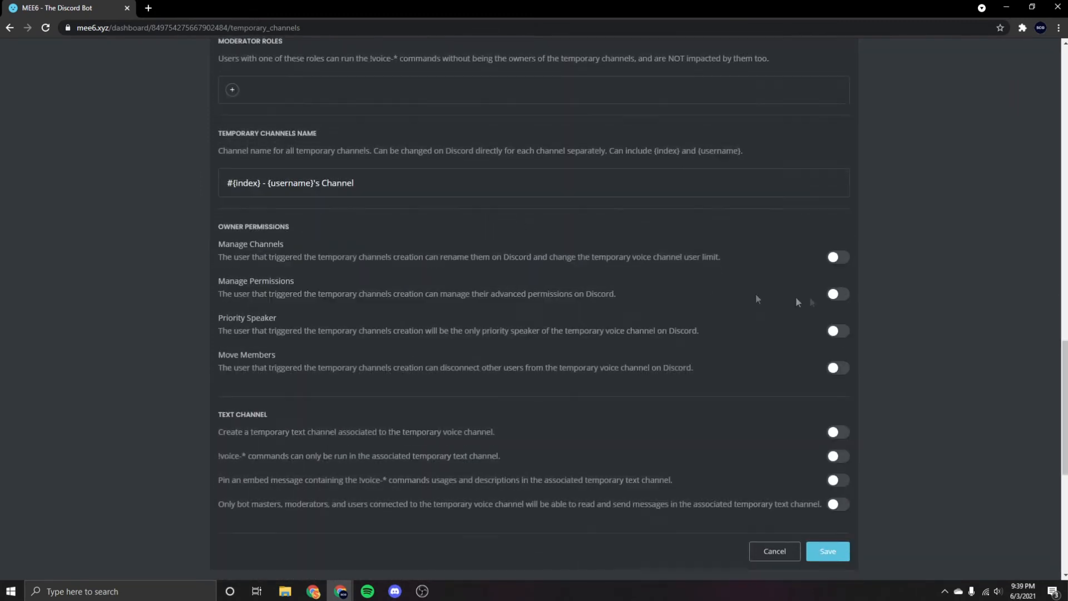
Try to enable the Manage Channels owner permission and the restriction on who can read and write in the associated text channel
{"action": "left_click", "coordinate": [838, 259]}
{"action": "left_click", "coordinate": [686, 139]}
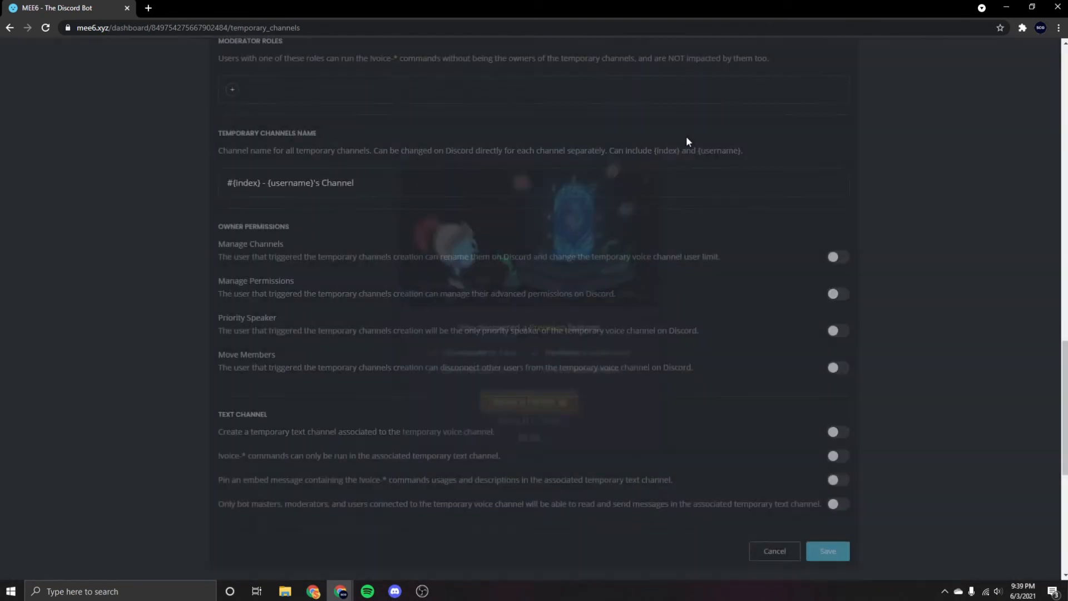
{"action": "scroll", "coordinate": [750, 288], "scroll_direction": "down", "scroll_amount": 5}
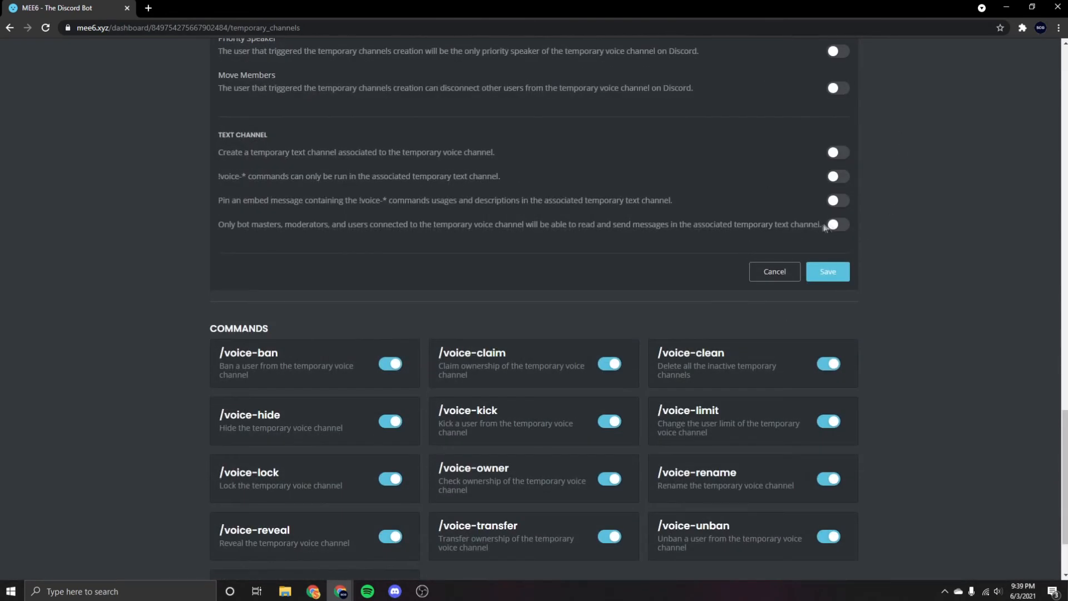
{"action": "left_click", "coordinate": [834, 225]}
{"action": "left_click", "coordinate": [686, 140]}
Save the simple hub with its default settings and disconnect from its temporary voice channel in Discord
{"action": "scroll", "coordinate": [646, 310], "scroll_direction": "up", "scroll_amount": 12}
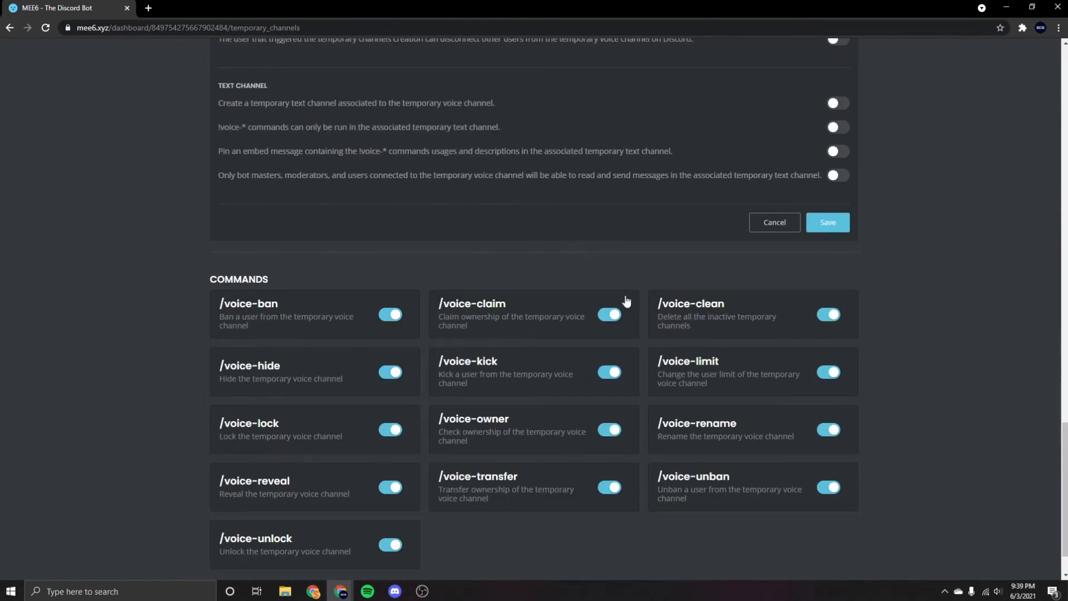
{"action": "scroll", "coordinate": [622, 295], "scroll_direction": "up", "scroll_amount": 15}
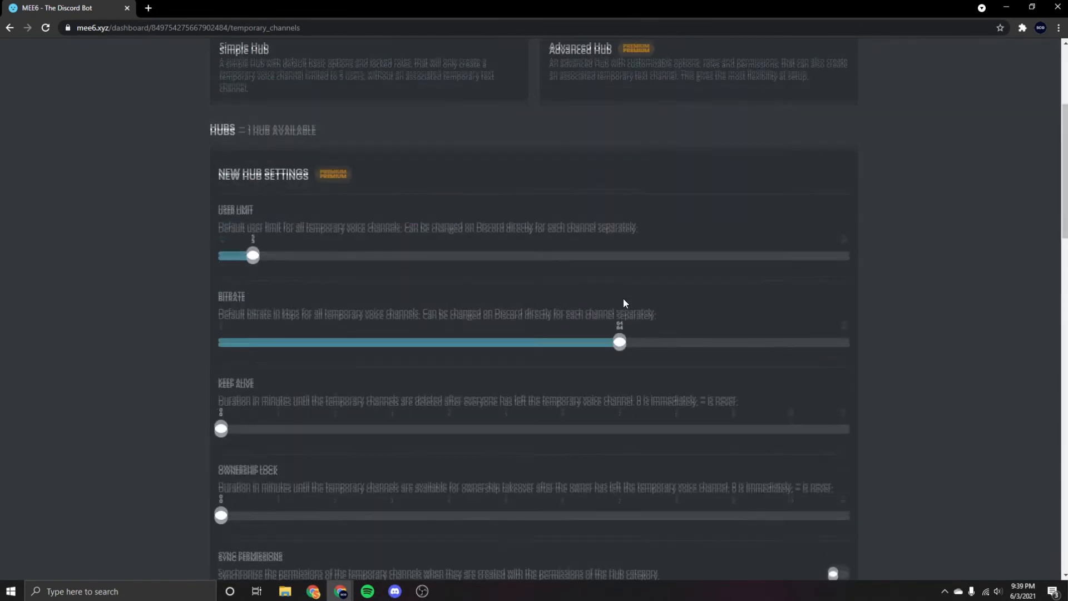
{"action": "scroll", "coordinate": [623, 298], "scroll_direction": "down", "scroll_amount": 15}
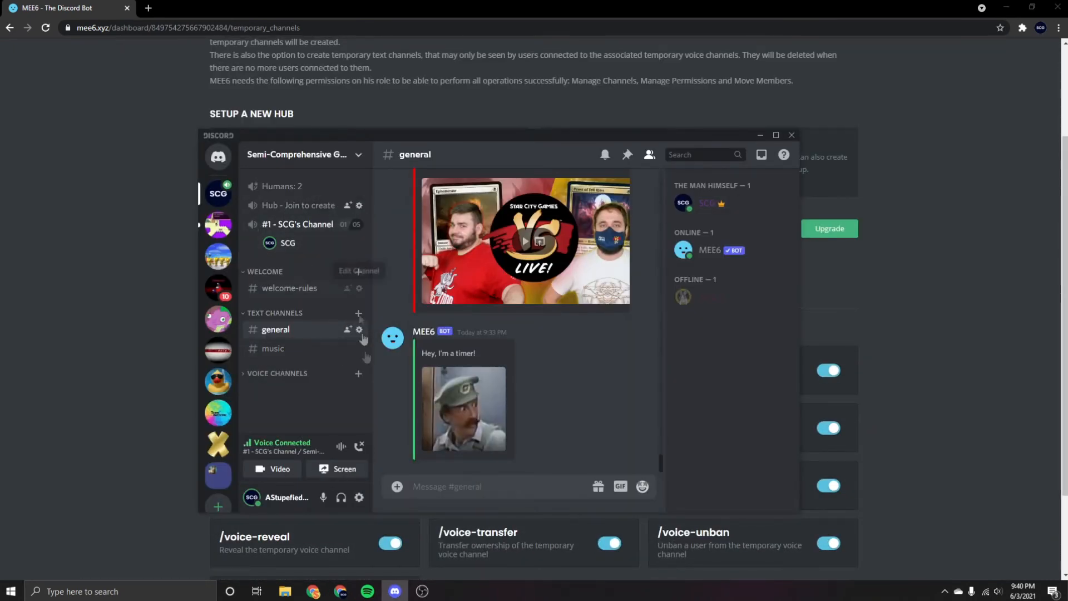
{"action": "left_click", "coordinate": [359, 446]}
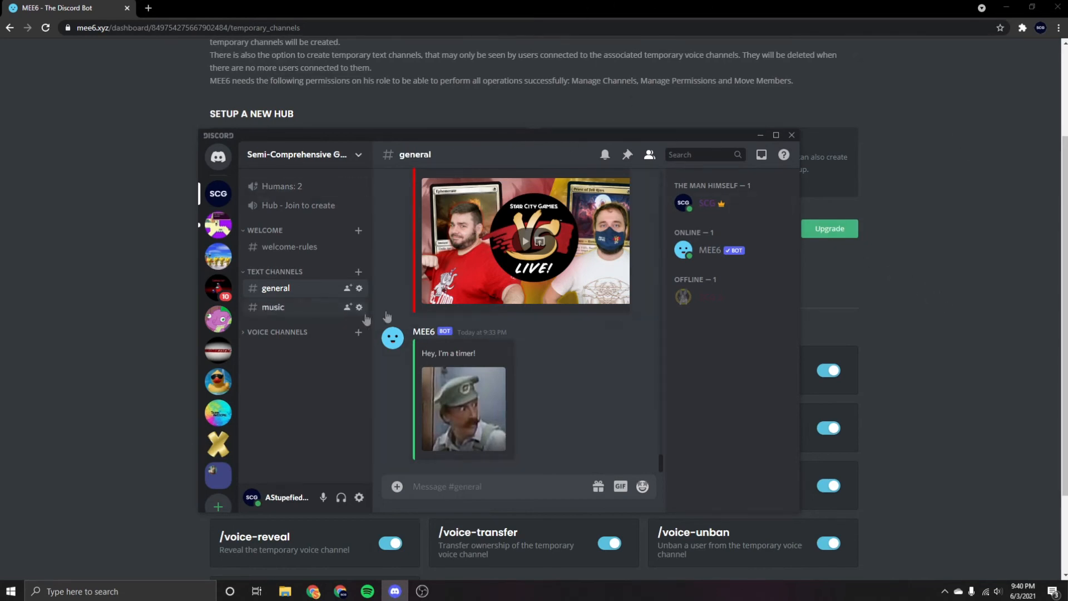
{"action": "left_click", "coordinate": [760, 134]}
{"action": "right_click", "coordinate": [512, 328]}
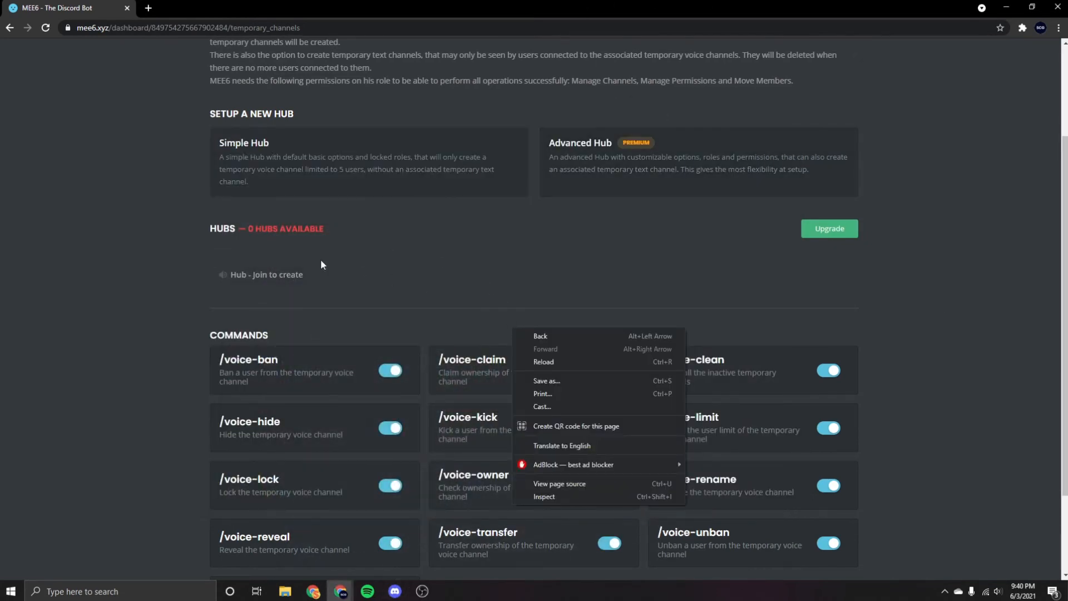
{"action": "left_click", "coordinate": [322, 265]}
Review the voice commands, and return to the plugin overview to examine the Social Connectors and Engagement & Fun sections
{"action": "scroll", "coordinate": [500, 366], "scroll_direction": "down", "scroll_amount": 2}
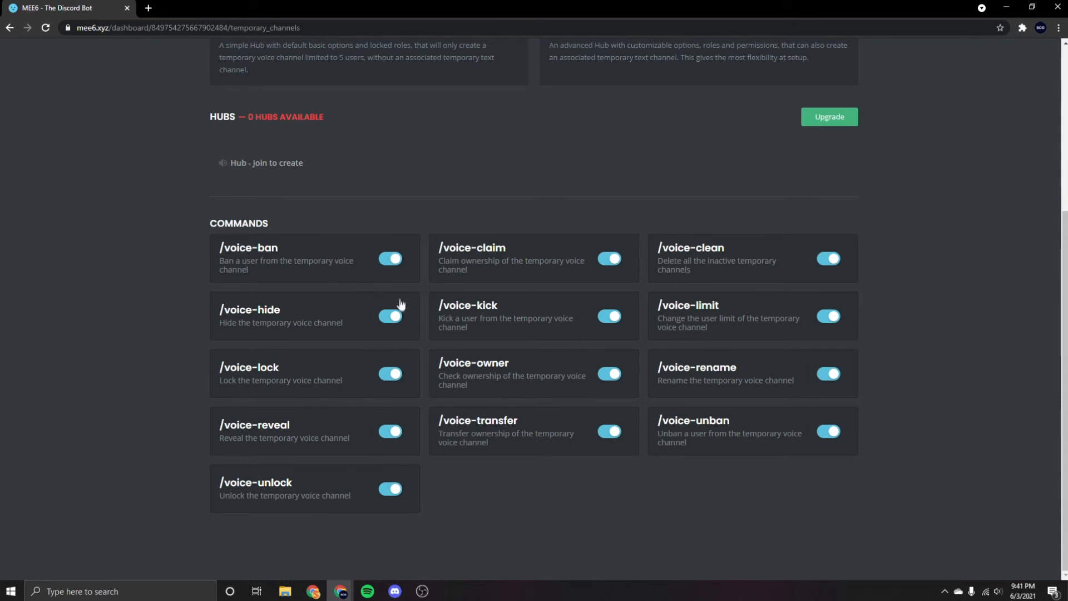
{"action": "scroll", "coordinate": [383, 217], "scroll_direction": "up", "scroll_amount": 4}
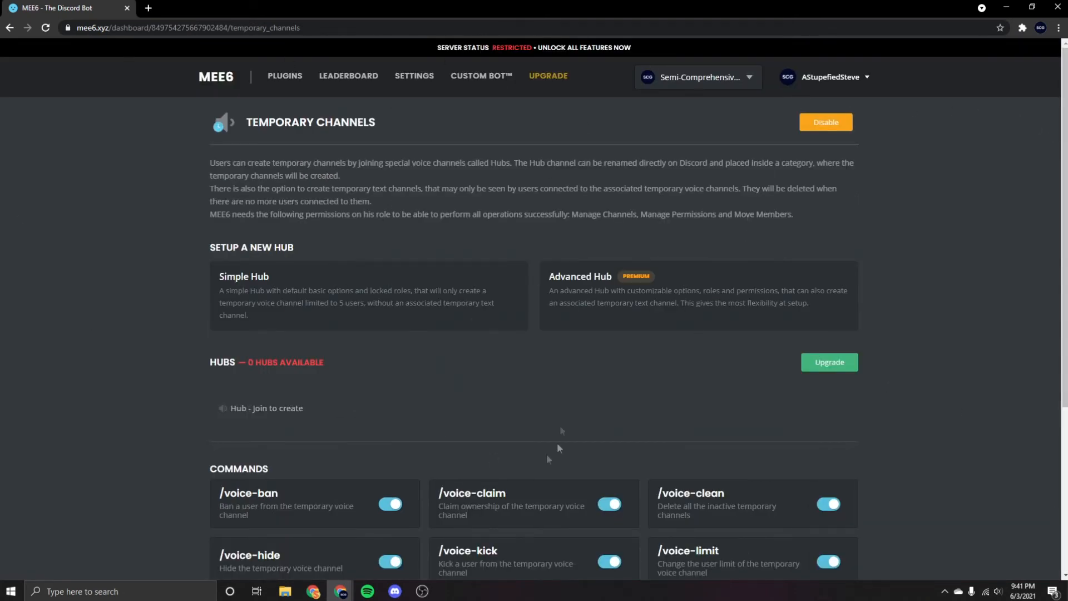
{"action": "scroll", "coordinate": [412, 239], "scroll_direction": "down", "scroll_amount": 4}
{"action": "scroll", "coordinate": [435, 281], "scroll_direction": "up", "scroll_amount": 4}
{"action": "key", "text": "alt+Left"}
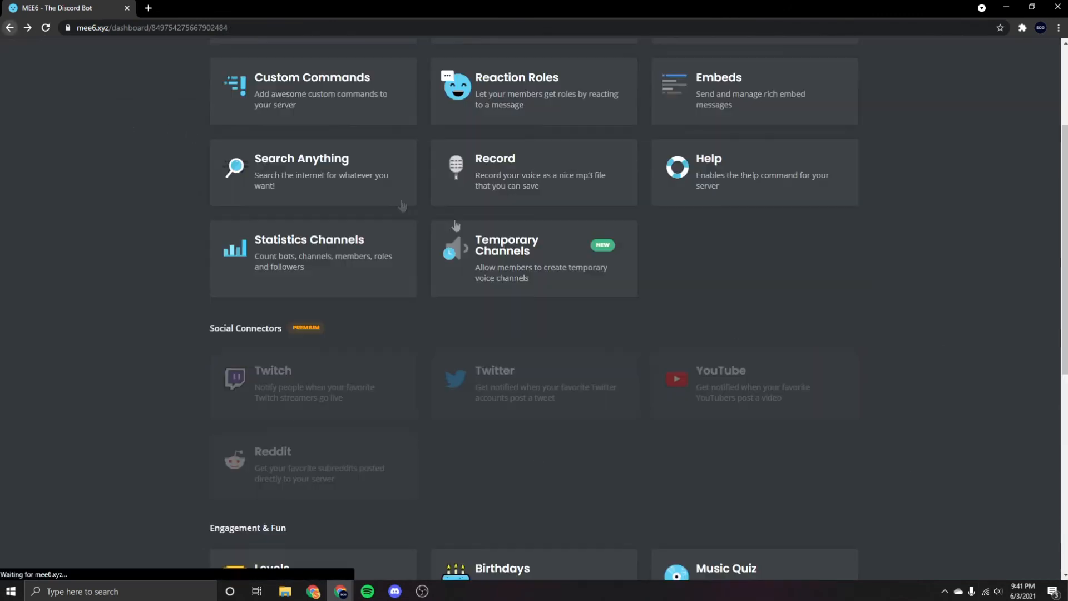
{"action": "scroll", "coordinate": [643, 295], "scroll_direction": "down", "scroll_amount": 2}
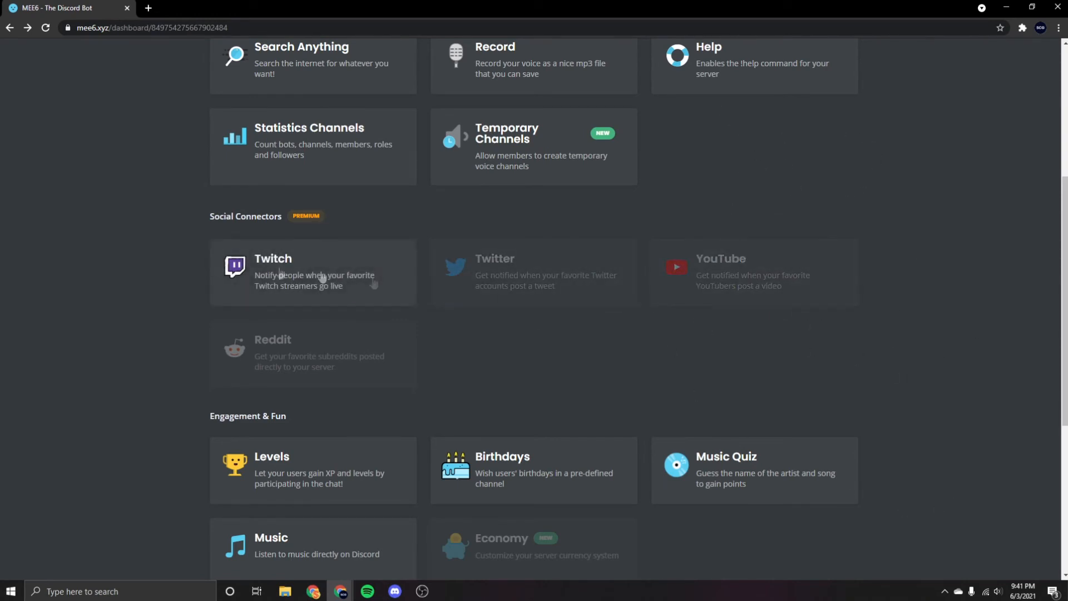
{"action": "scroll", "coordinate": [384, 342], "scroll_direction": "down", "scroll_amount": 4}
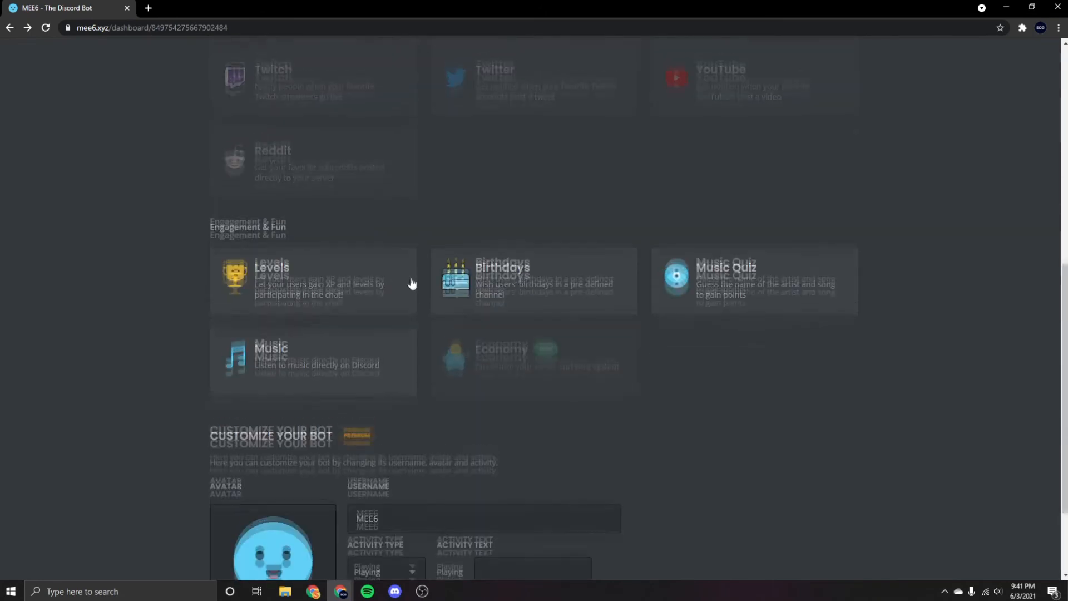
{"action": "scroll", "coordinate": [410, 284], "scroll_direction": "up", "scroll_amount": 3}
{"action": "scroll", "coordinate": [410, 283], "scroll_direction": "down", "scroll_amount": 2}
{"action": "scroll", "coordinate": [369, 148], "scroll_direction": "down", "scroll_amount": 1}
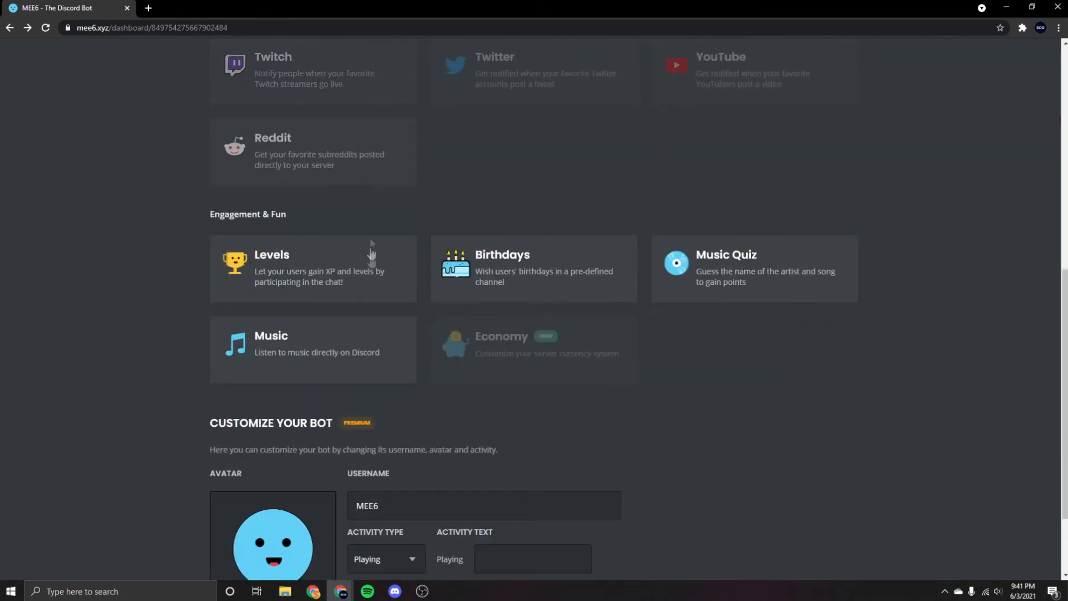
Open the Levels plugin and review its level-up message, role rewards, rank card and XP settings
{"action": "left_click", "coordinate": [372, 253]}
{"action": "scroll", "coordinate": [372, 265], "scroll_direction": "down", "scroll_amount": 7}
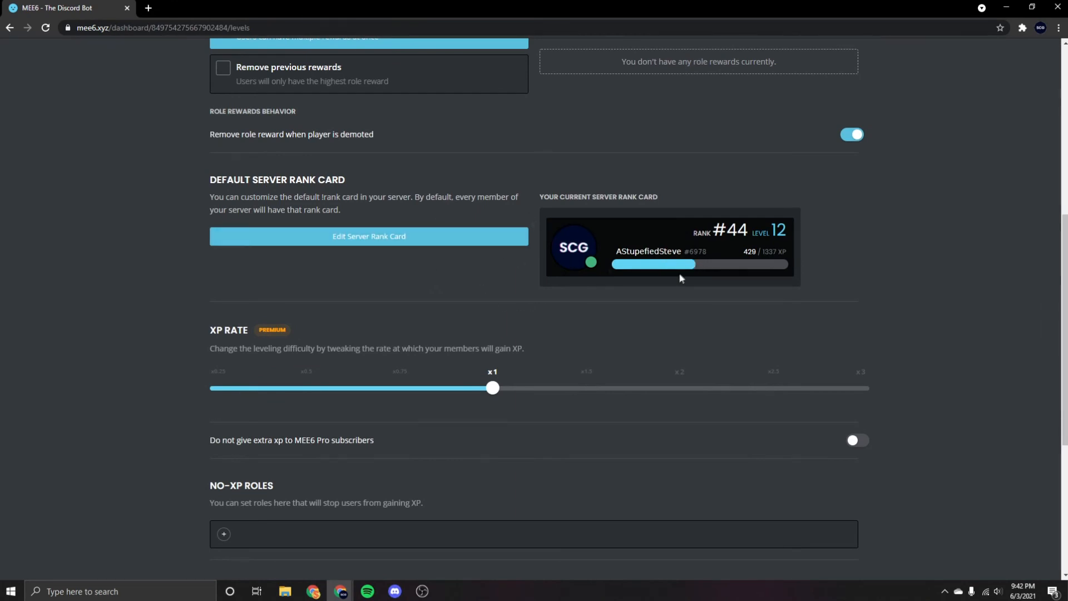
{"action": "scroll", "coordinate": [681, 279], "scroll_direction": "up", "scroll_amount": 7}
{"action": "scroll", "coordinate": [700, 338], "scroll_direction": "down", "scroll_amount": 7}
{"action": "scroll", "coordinate": [732, 308], "scroll_direction": "down", "scroll_amount": 3}
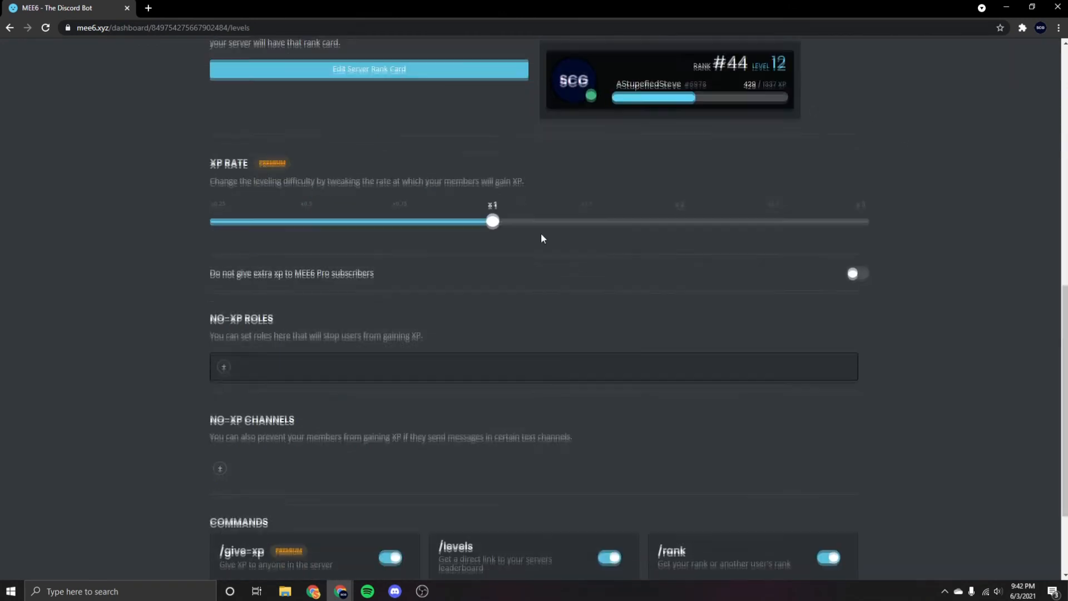
{"action": "scroll", "coordinate": [774, 311], "scroll_direction": "up", "scroll_amount": 10}
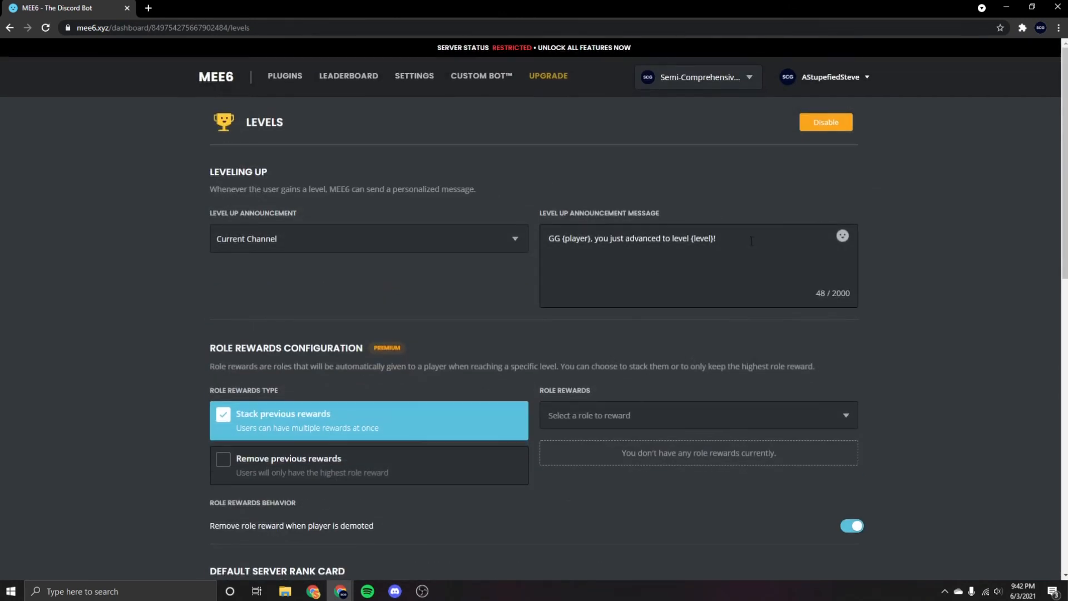
{"action": "scroll", "coordinate": [689, 422], "scroll_direction": "down", "scroll_amount": 3}
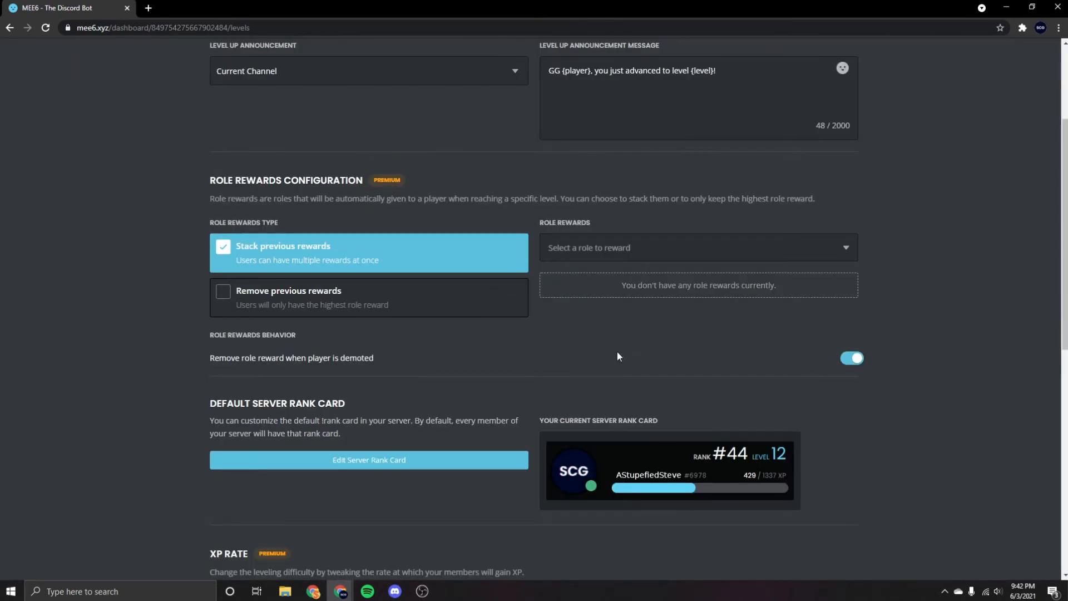
{"action": "scroll", "coordinate": [617, 357], "scroll_direction": "up", "scroll_amount": 3}
{"action": "scroll", "coordinate": [859, 436], "scroll_direction": "down", "scroll_amount": 11}
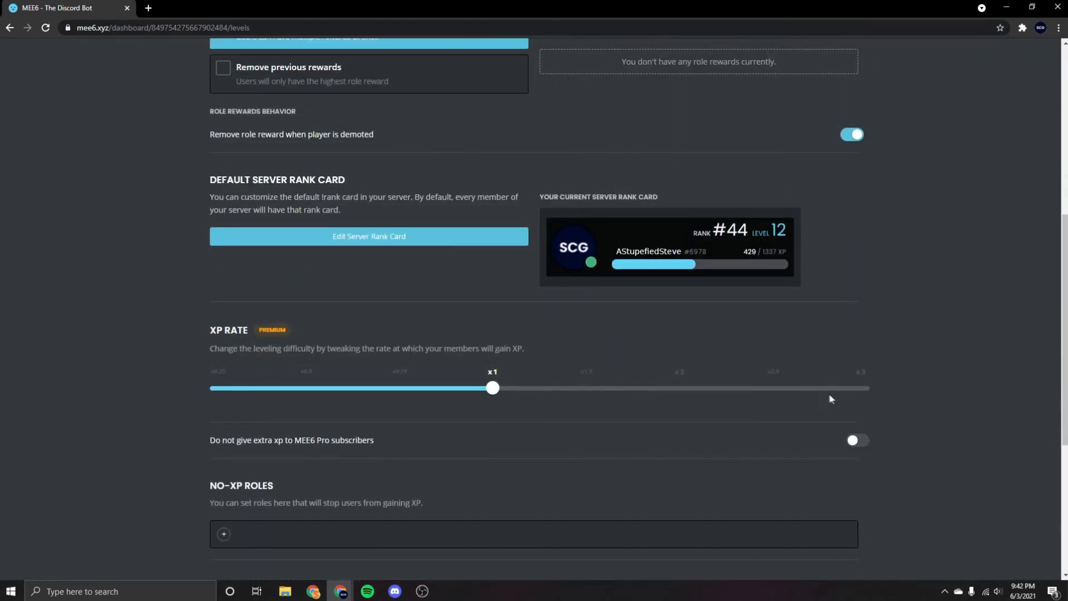
Set the level up announcement to Private Message
{"action": "scroll", "coordinate": [575, 332], "scroll_direction": "up", "scroll_amount": 11}
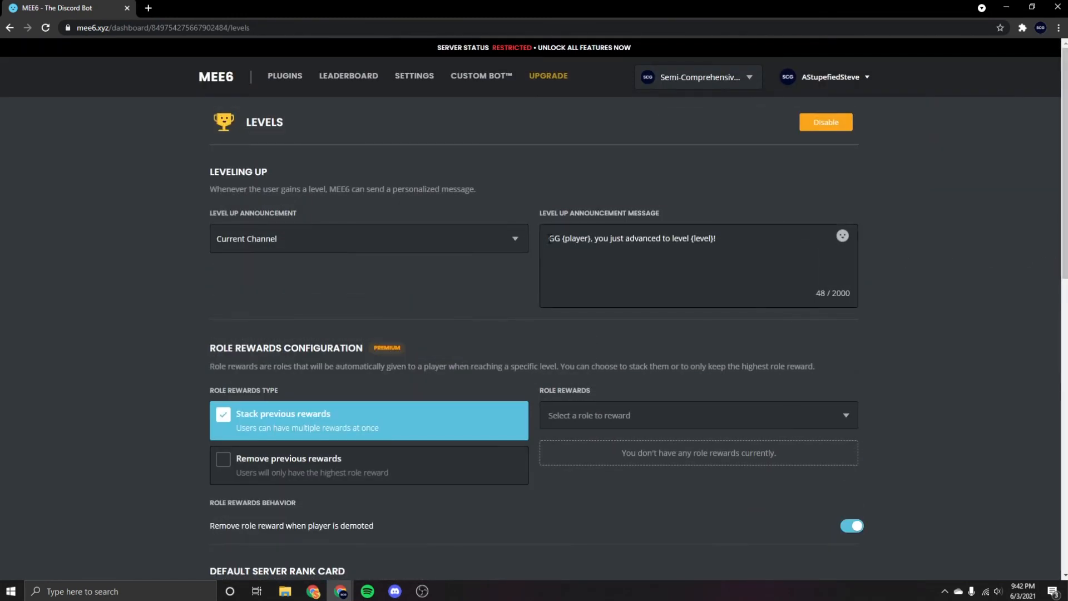
{"action": "left_click", "coordinate": [454, 238]}
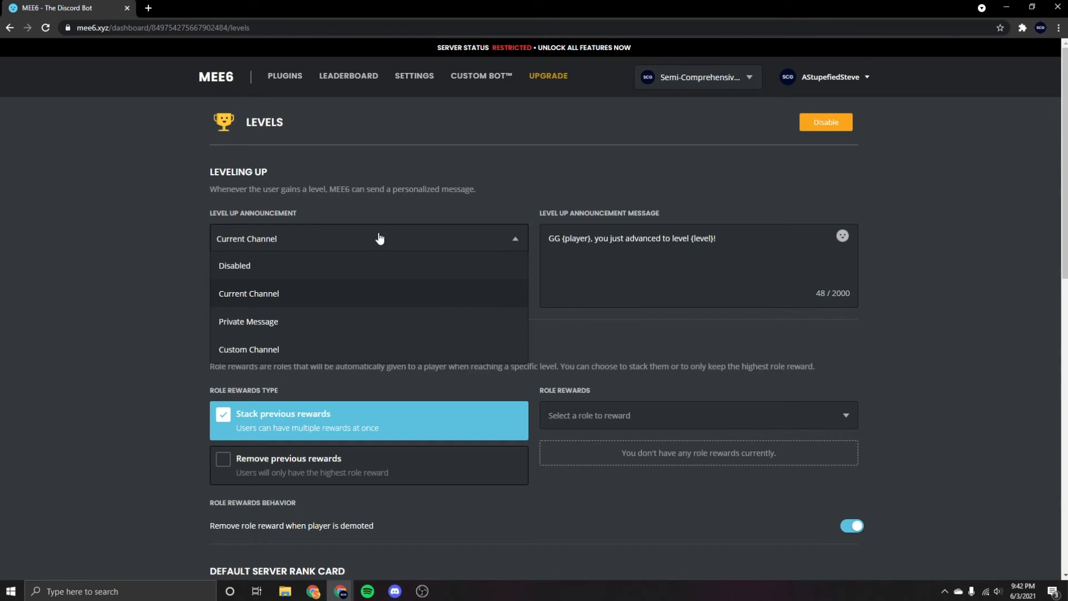
{"action": "left_click", "coordinate": [307, 322]}
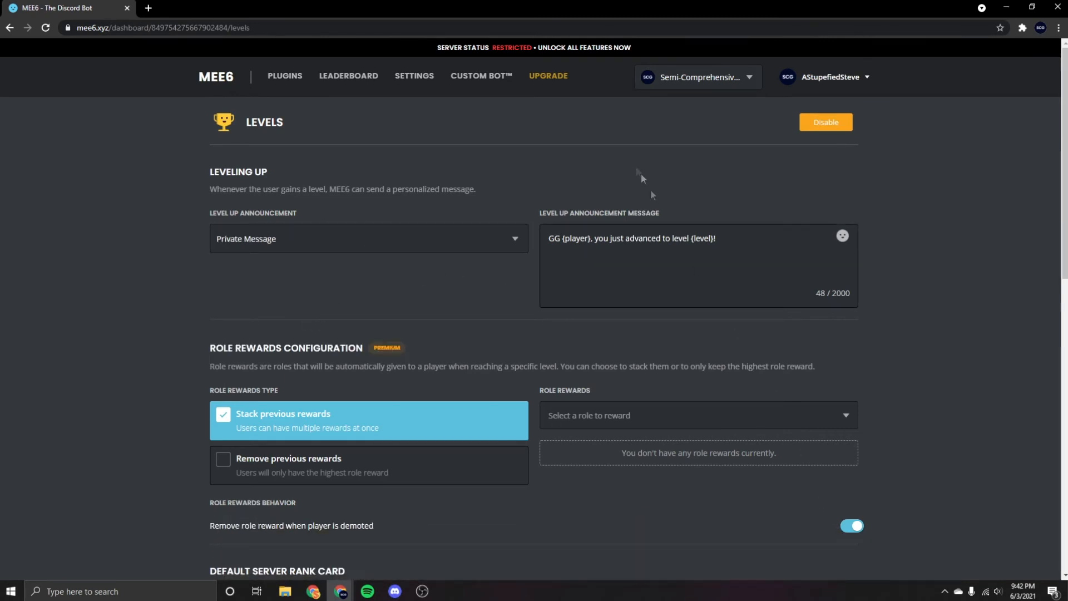
Try to choose a role to reward in the role rewards configuration
{"action": "scroll", "coordinate": [640, 174], "scroll_direction": "down", "scroll_amount": 4}
{"action": "left_click", "coordinate": [667, 191]}
{"action": "left_click", "coordinate": [696, 214]}
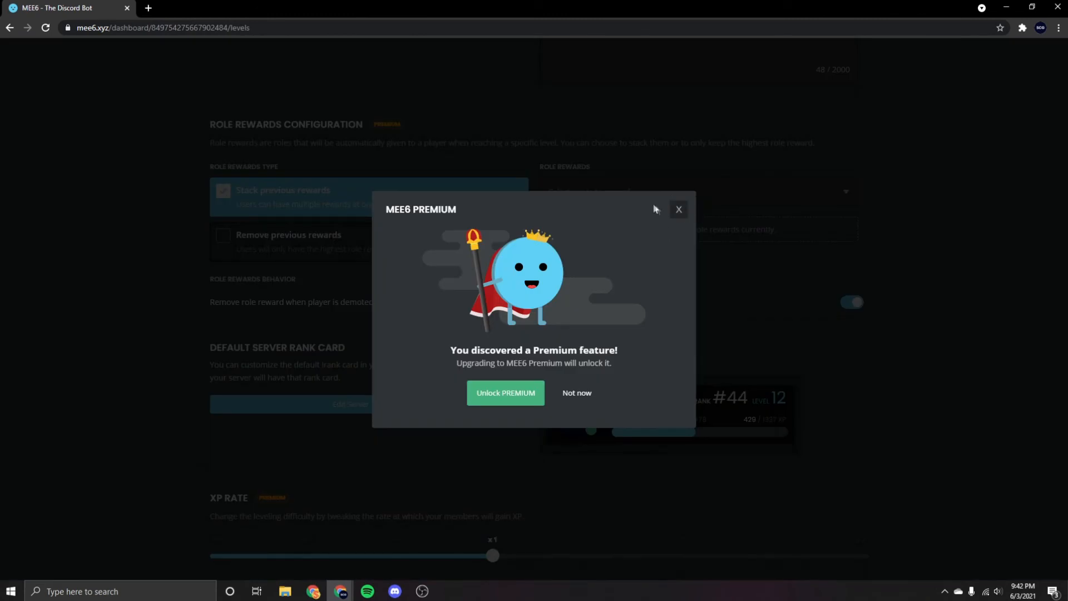
{"action": "left_click", "coordinate": [678, 209]}
Open the editor for the default server rank card and close it again
{"action": "scroll", "coordinate": [556, 278], "scroll_direction": "down", "scroll_amount": 3}
{"action": "left_click", "coordinate": [350, 236]}
{"action": "left_click", "coordinate": [588, 307]}
{"action": "left_click", "coordinate": [679, 159]}
Try to raise the XP rate to x1.5
{"action": "scroll", "coordinate": [617, 260], "scroll_direction": "down", "scroll_amount": 4}
{"action": "left_click_drag", "start_coordinate": [492, 164], "coordinate": [585, 172]}
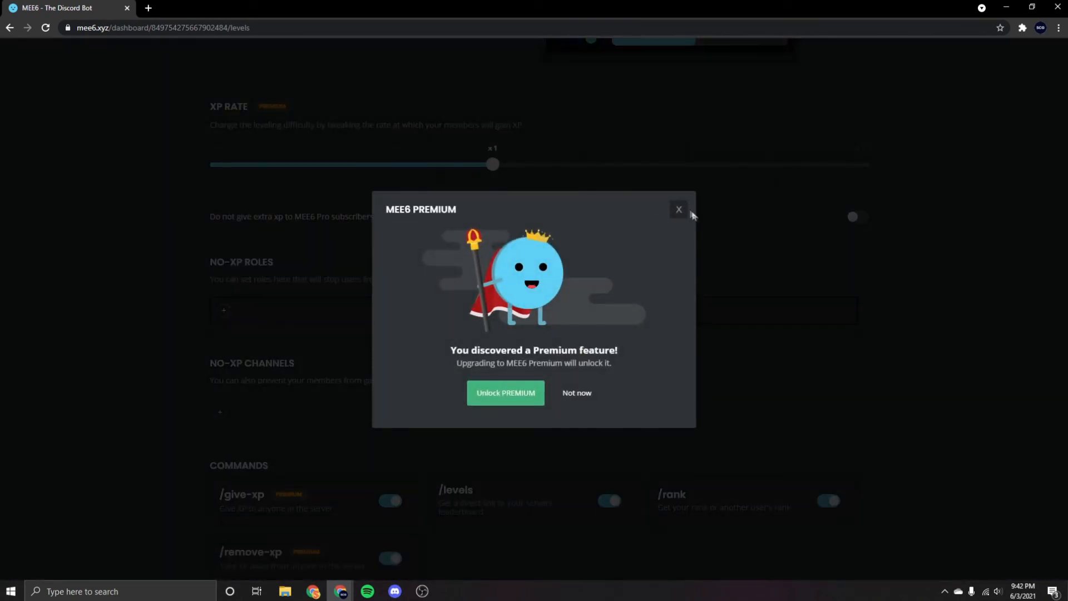
{"action": "left_click", "coordinate": [680, 209]}
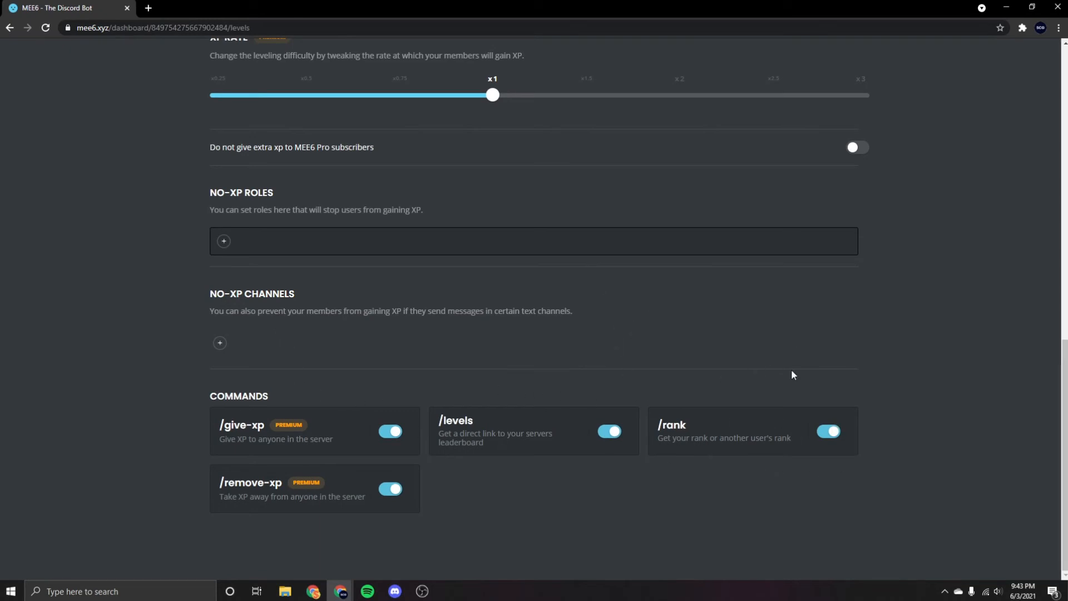
Recheck the role rewards, rank card and XP rate settings of Levels, and open the Birthdays plugin
{"action": "scroll", "coordinate": [779, 372], "scroll_direction": "up", "scroll_amount": 15}
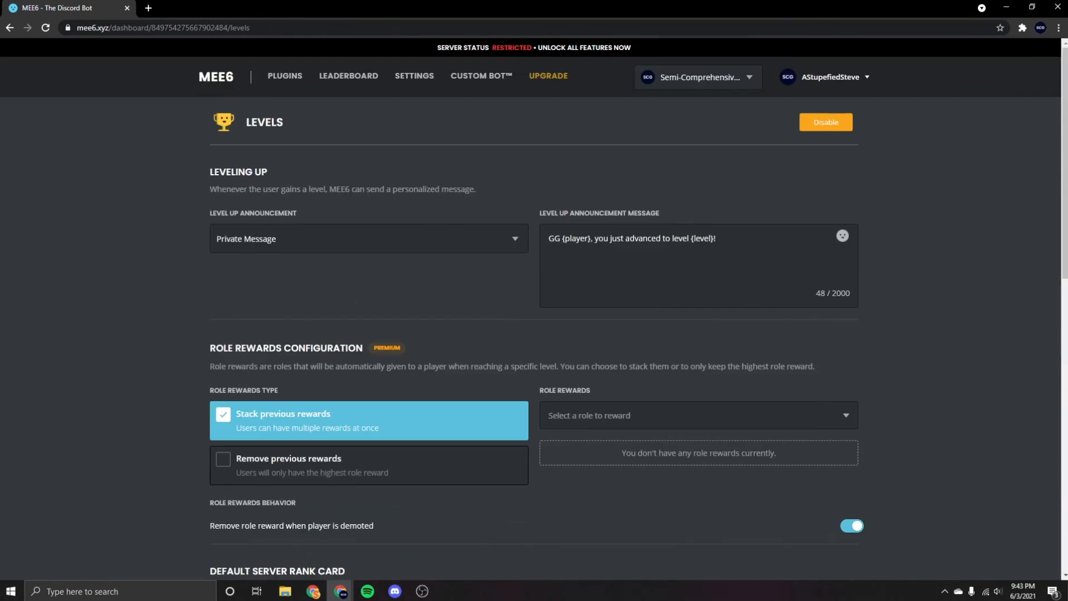
{"action": "scroll", "coordinate": [289, 340], "scroll_direction": "down", "scroll_amount": 1}
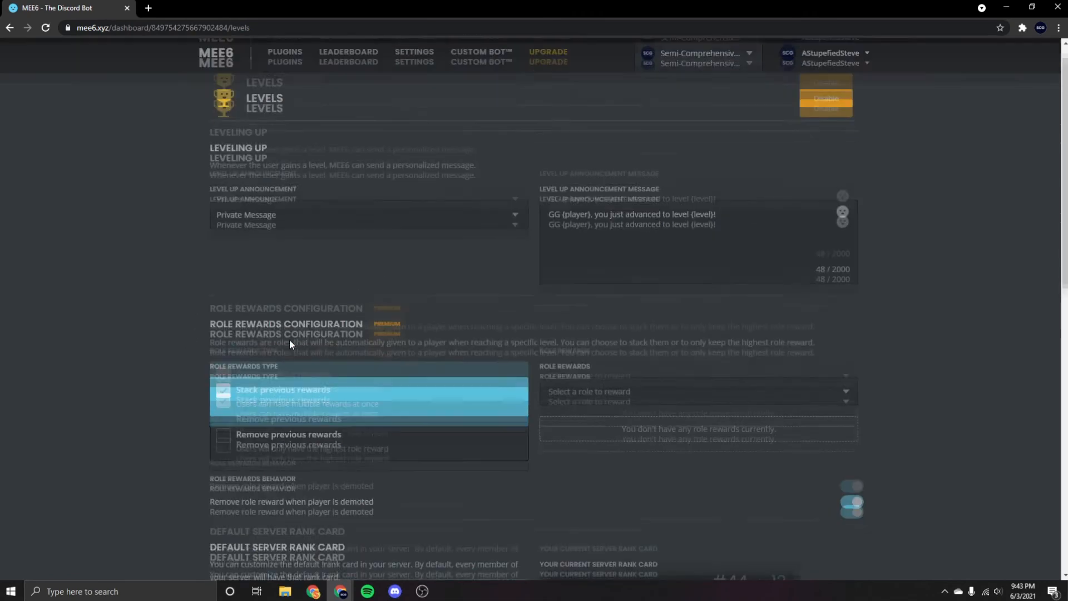
{"action": "scroll", "coordinate": [323, 302], "scroll_direction": "down", "scroll_amount": 5}
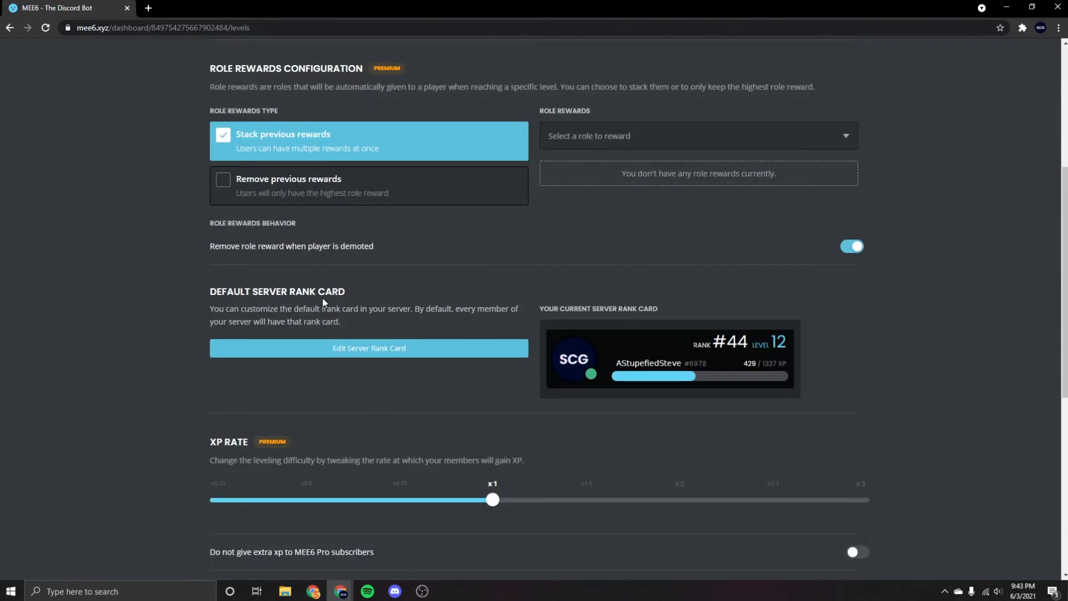
{"action": "scroll", "coordinate": [324, 301], "scroll_direction": "down", "scroll_amount": 2}
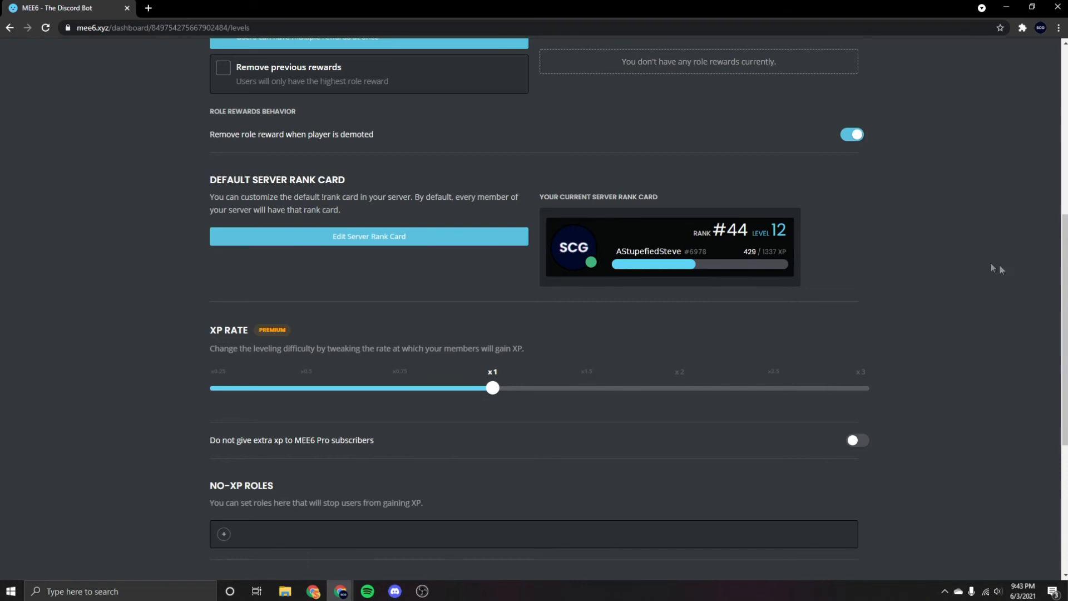
{"action": "scroll", "coordinate": [288, 204], "scroll_direction": "up", "scroll_amount": 10}
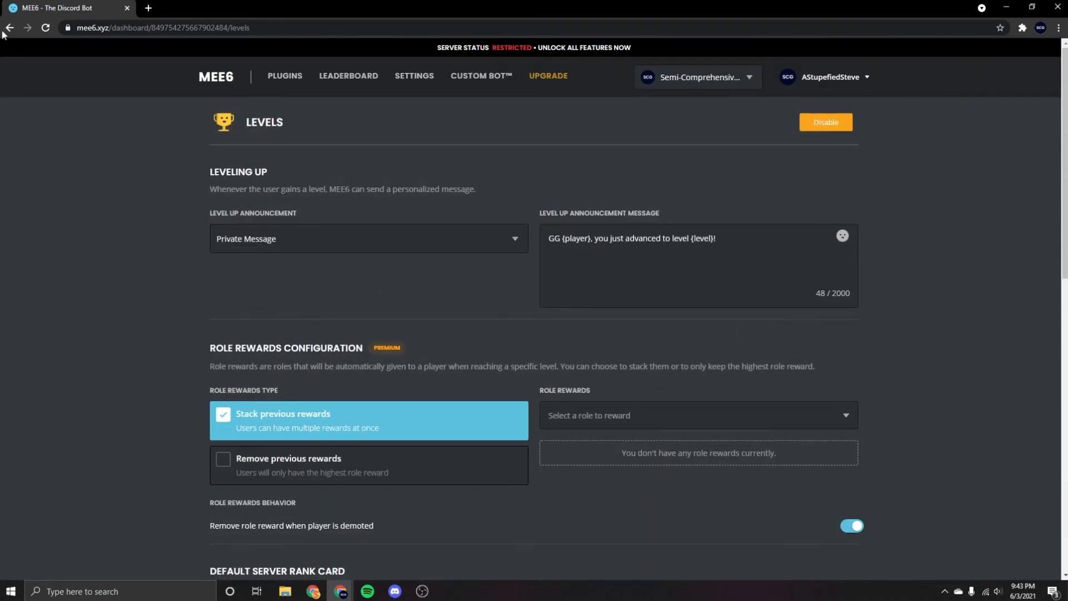
{"action": "key", "text": "alt+Left"}
{"action": "left_click", "coordinate": [556, 260]}
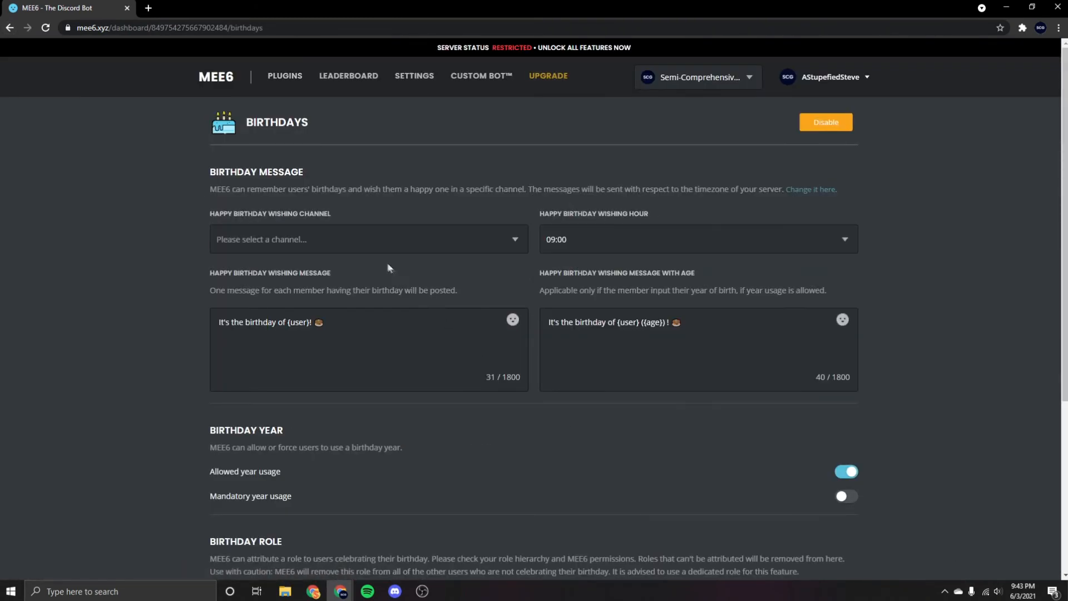
Set the happy birthday wishing channel to general and check the happy birthday wishing hour options
{"action": "scroll", "coordinate": [387, 264], "scroll_direction": "down", "scroll_amount": 2}
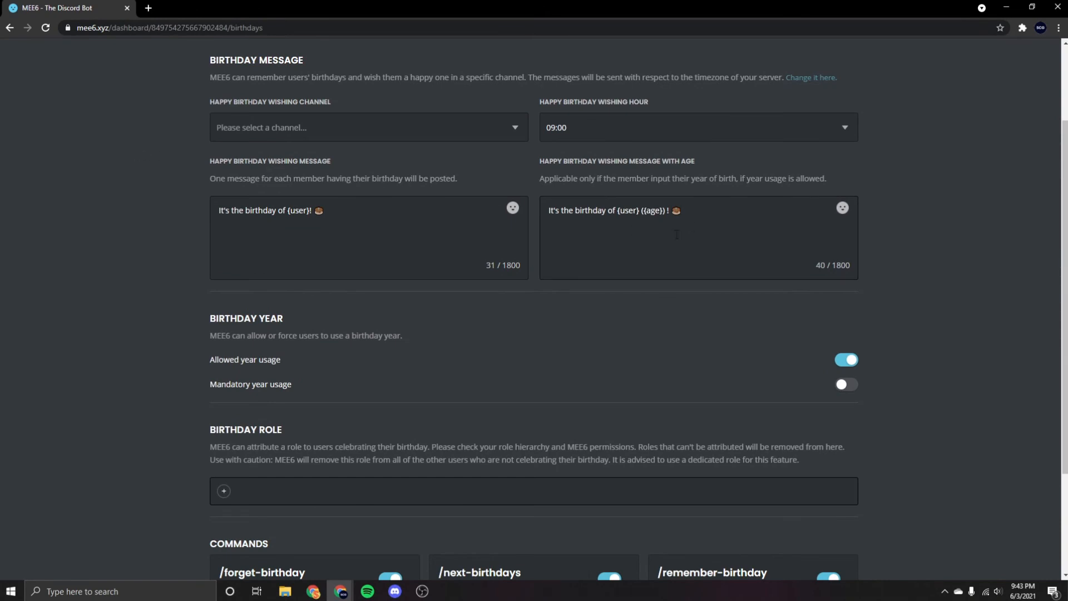
{"action": "scroll", "coordinate": [397, 206], "scroll_direction": "up", "scroll_amount": 2}
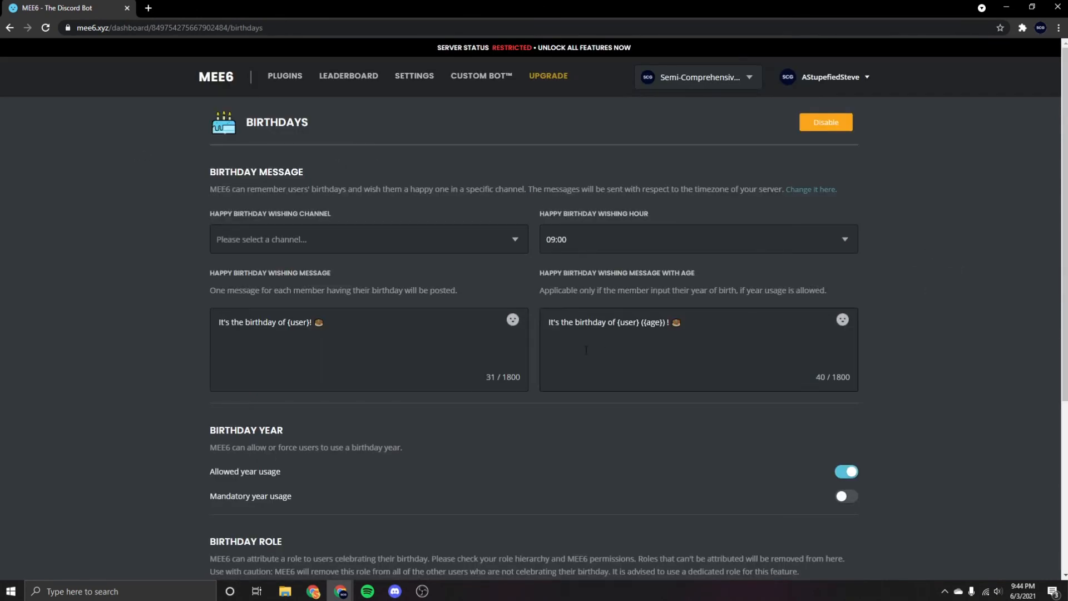
{"action": "left_click", "coordinate": [520, 242]}
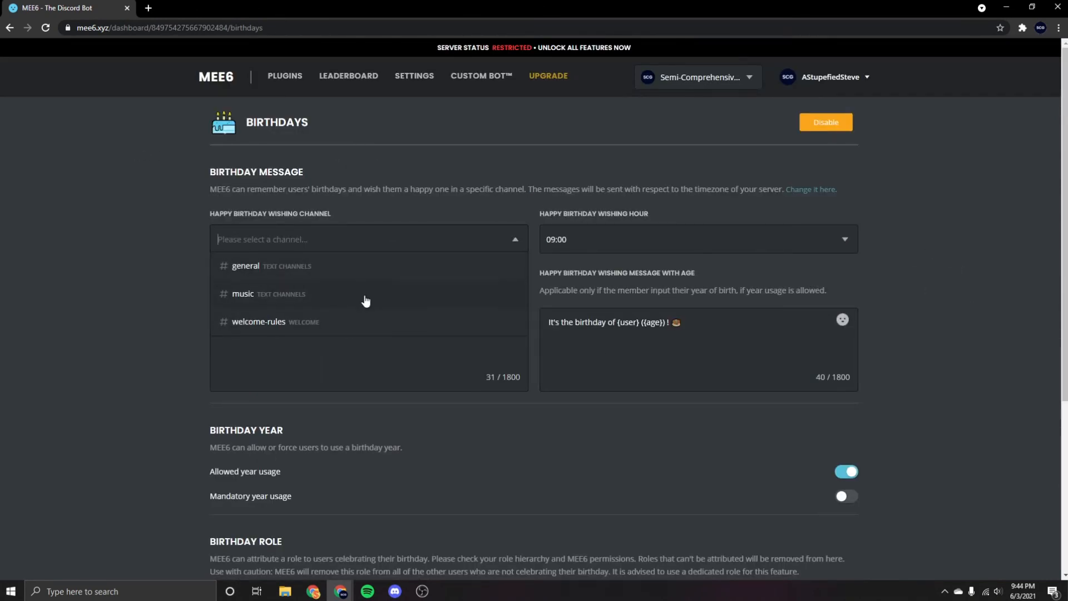
{"action": "left_click", "coordinate": [367, 271]}
{"action": "left_click", "coordinate": [603, 238]}
{"action": "left_click", "coordinate": [603, 240]}
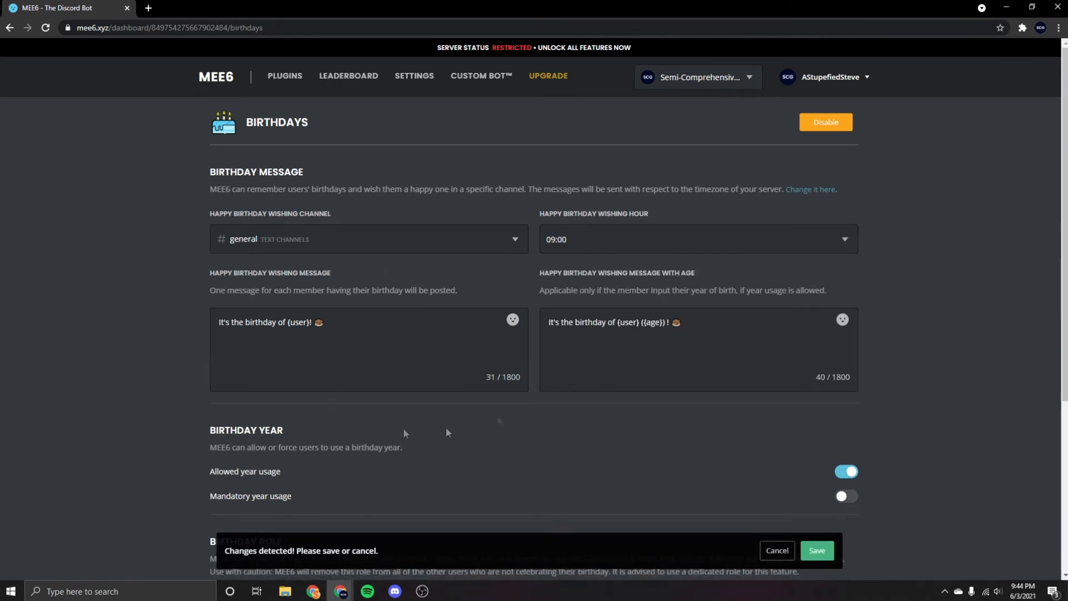
Highlight the age variable in the wishing message with age, and toggle mandatory year usage on and off again
{"action": "scroll", "coordinate": [695, 323], "scroll_direction": "down", "scroll_amount": 1}
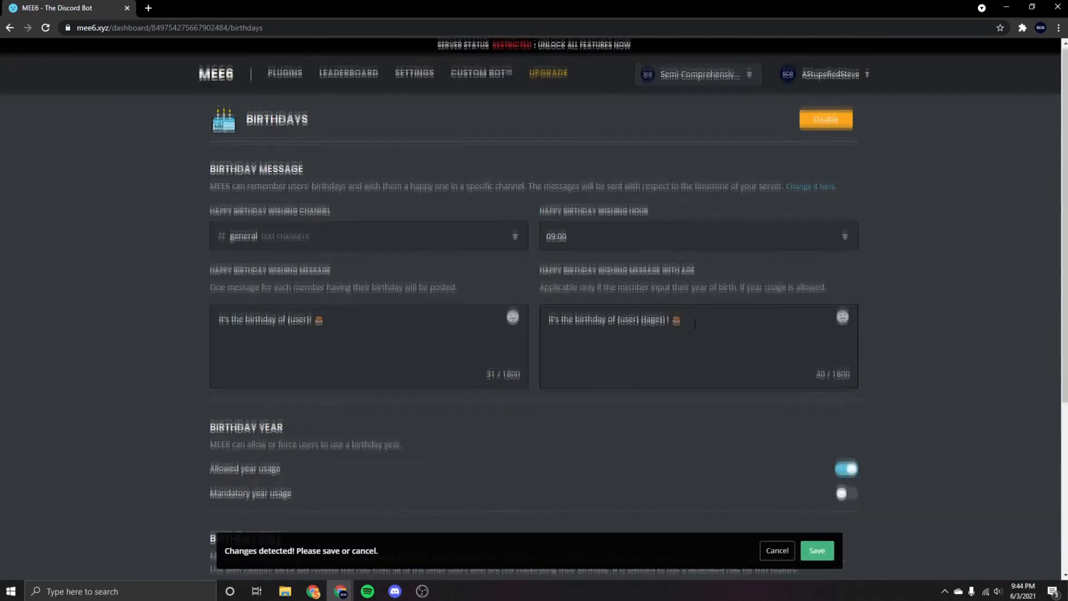
{"action": "double_click", "coordinate": [648, 266]}
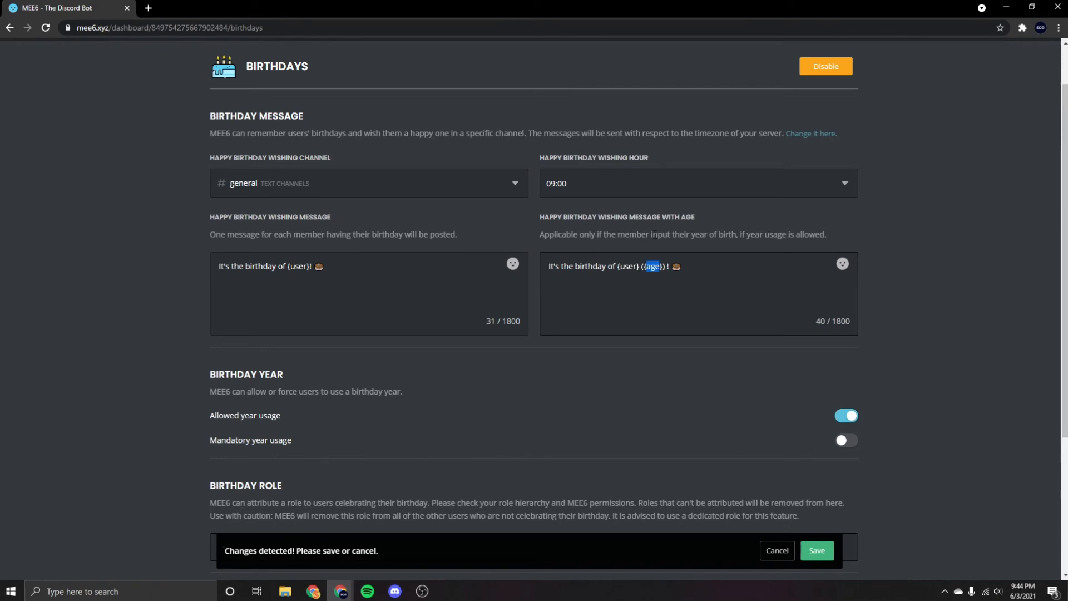
{"action": "scroll", "coordinate": [643, 377], "scroll_direction": "down", "scroll_amount": 2}
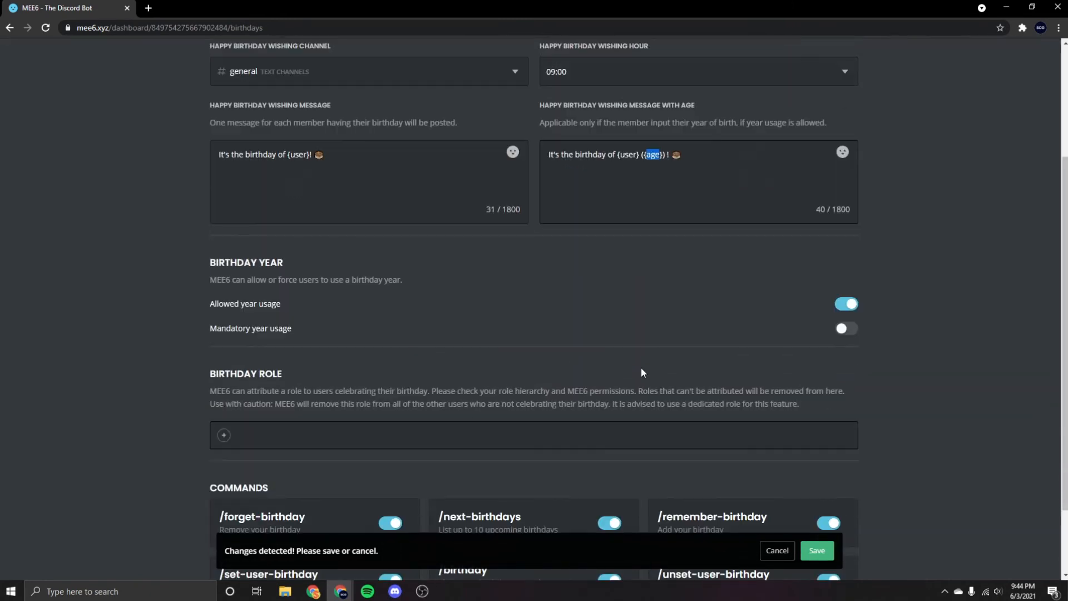
{"action": "left_click", "coordinate": [849, 329]}
{"action": "left_click", "coordinate": [850, 328]}
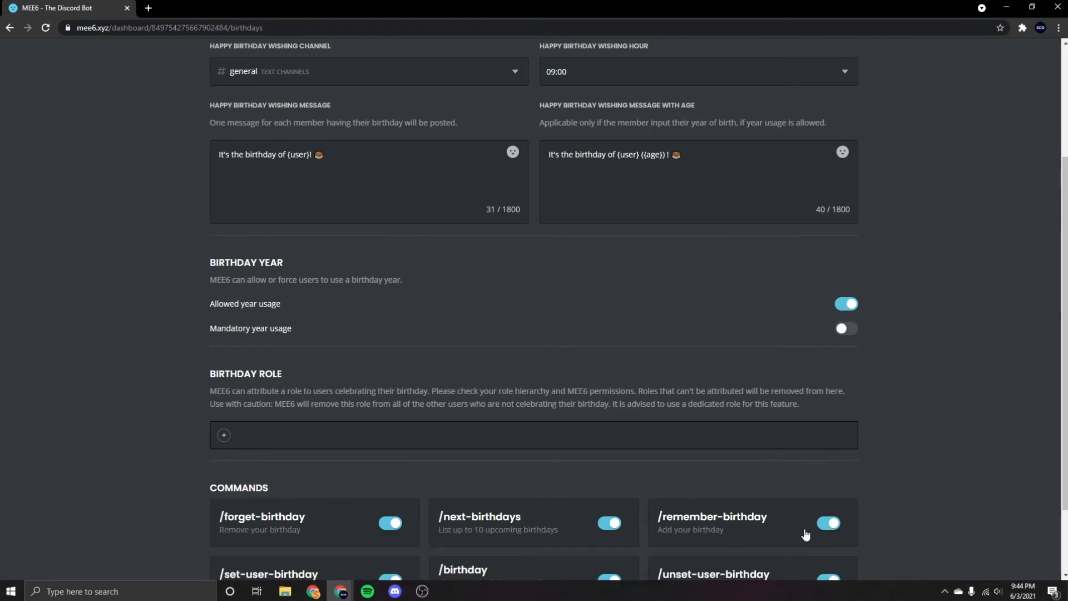
Add Semi-Comprehensive Guides as the birthday role, remove it again and review the caution about dedicated roles
{"action": "scroll", "coordinate": [802, 528], "scroll_direction": "down", "scroll_amount": 2}
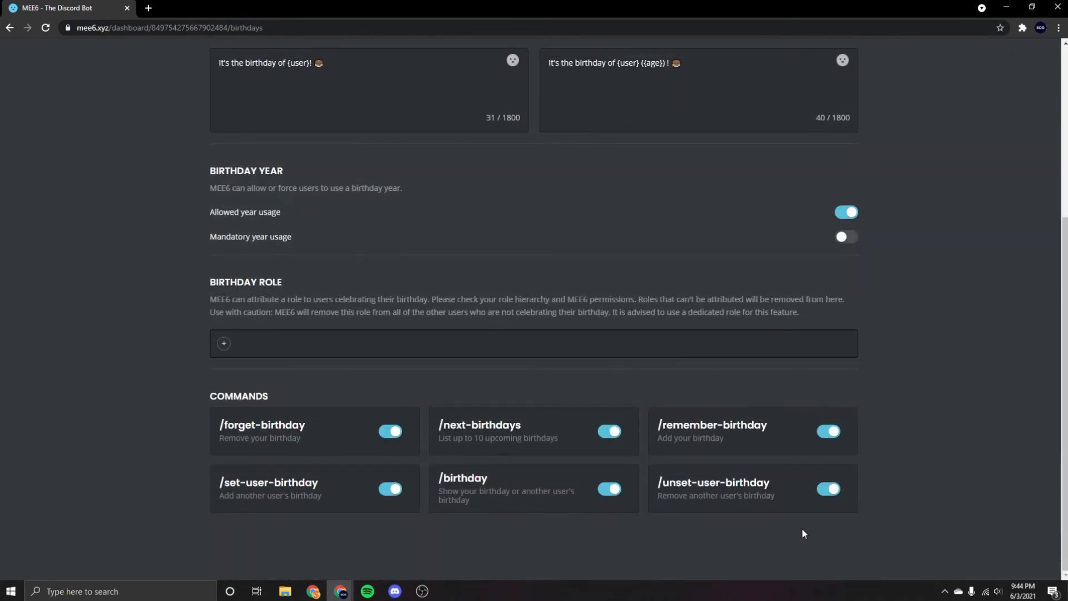
{"action": "left_click", "coordinate": [224, 343]}
{"action": "left_click", "coordinate": [229, 333]}
{"action": "left_click", "coordinate": [225, 343]}
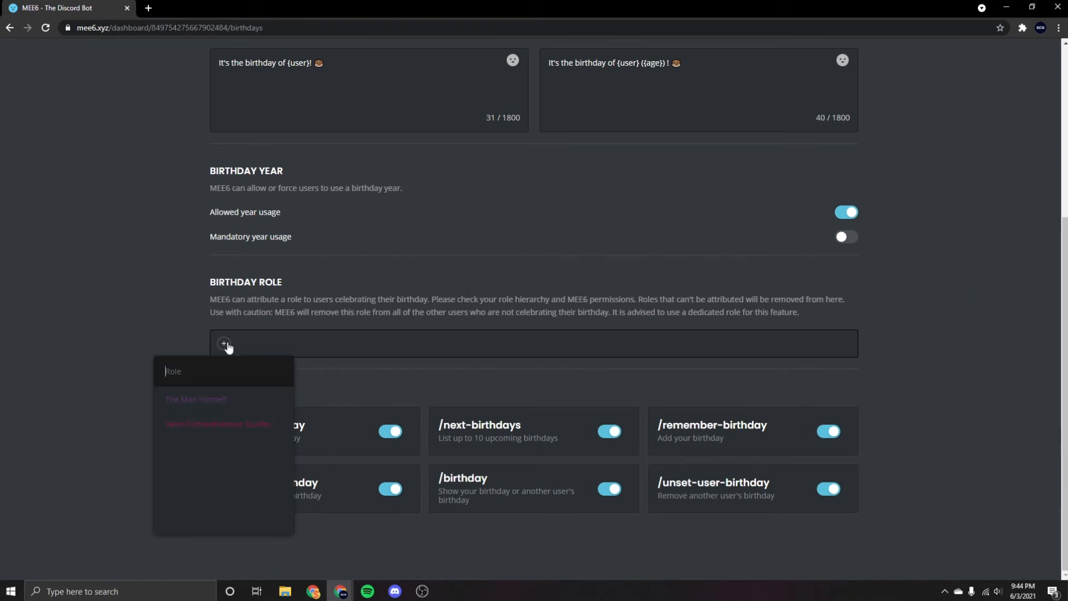
{"action": "left_click", "coordinate": [246, 425]}
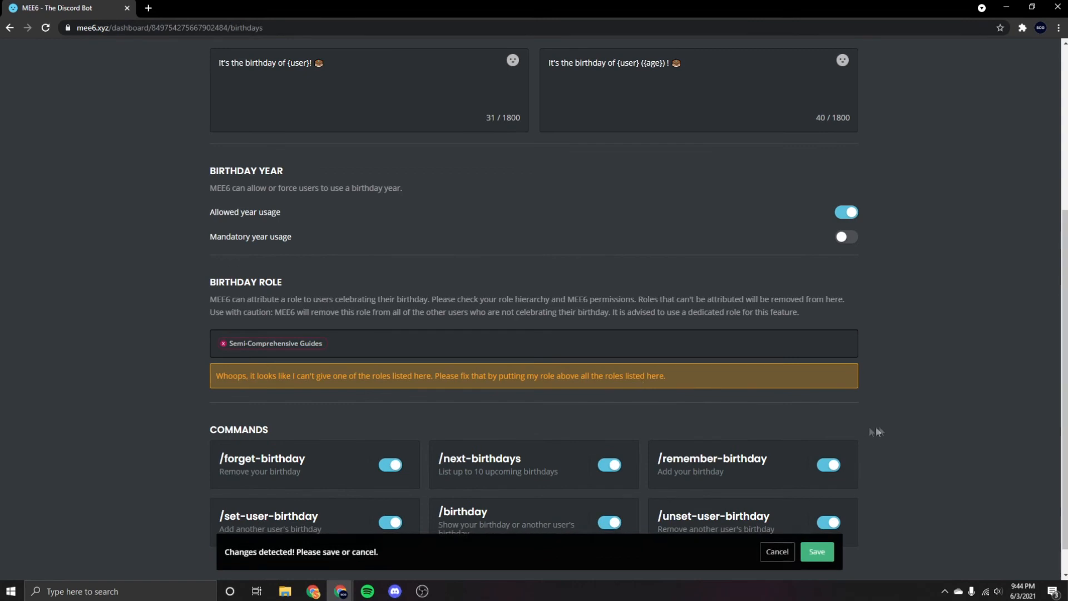
{"action": "left_click", "coordinate": [223, 343]}
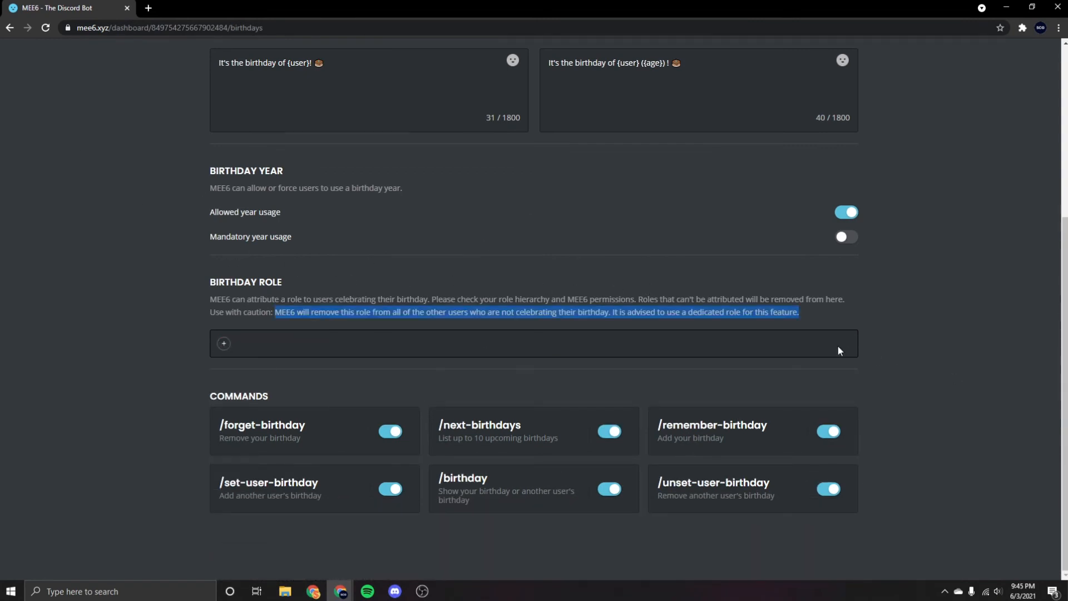
{"action": "left_click", "coordinate": [396, 351]}
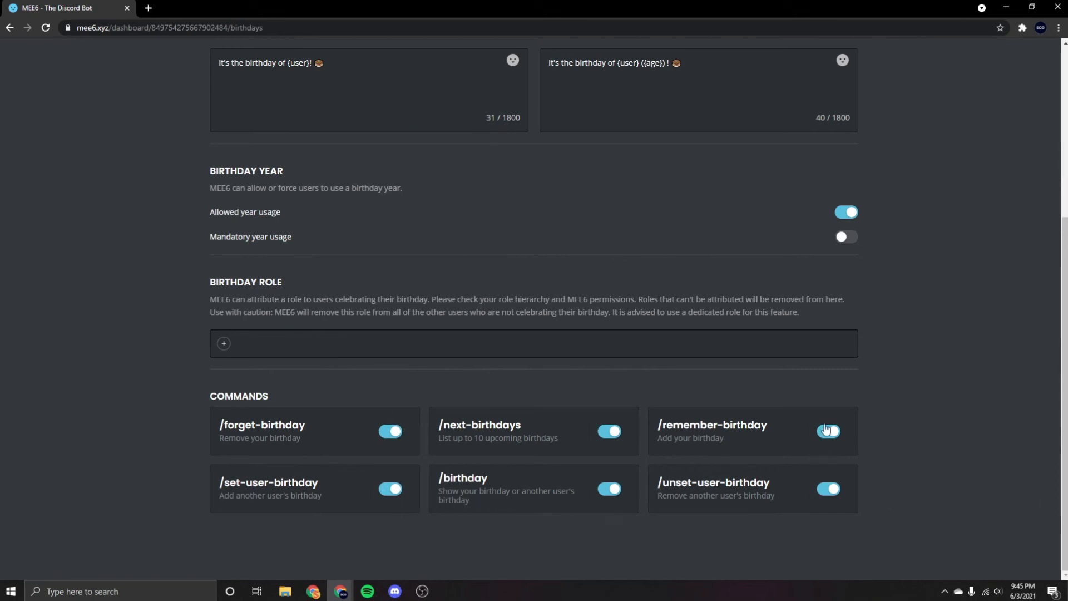
Leave Birthdays for the plugin overview and open the Music plugin to look over its commands
{"action": "scroll", "coordinate": [258, 106], "scroll_direction": "up", "scroll_amount": 5}
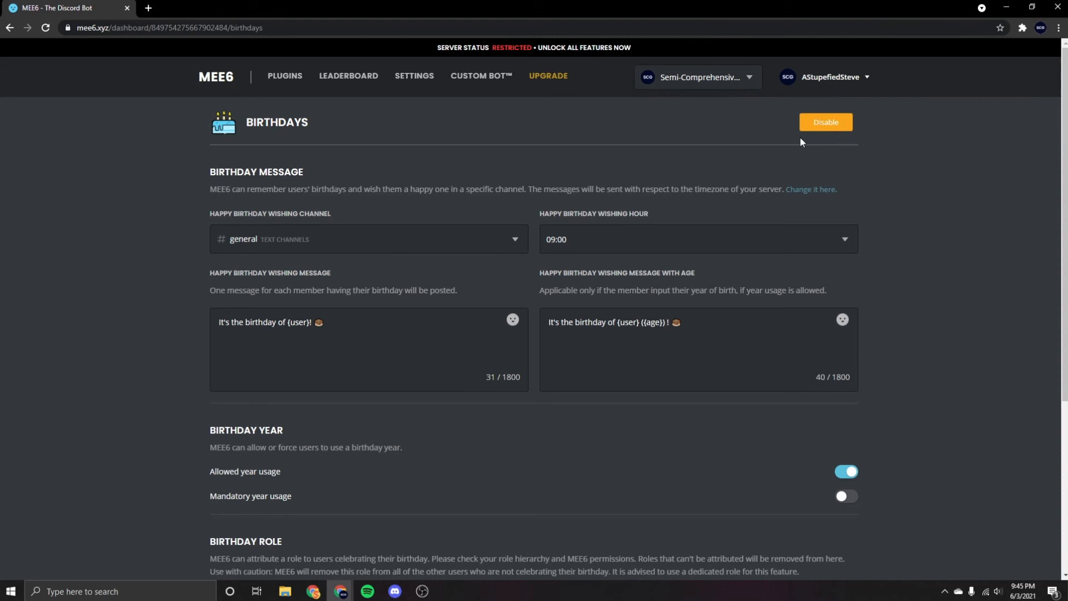
{"action": "key", "text": "alt+Left"}
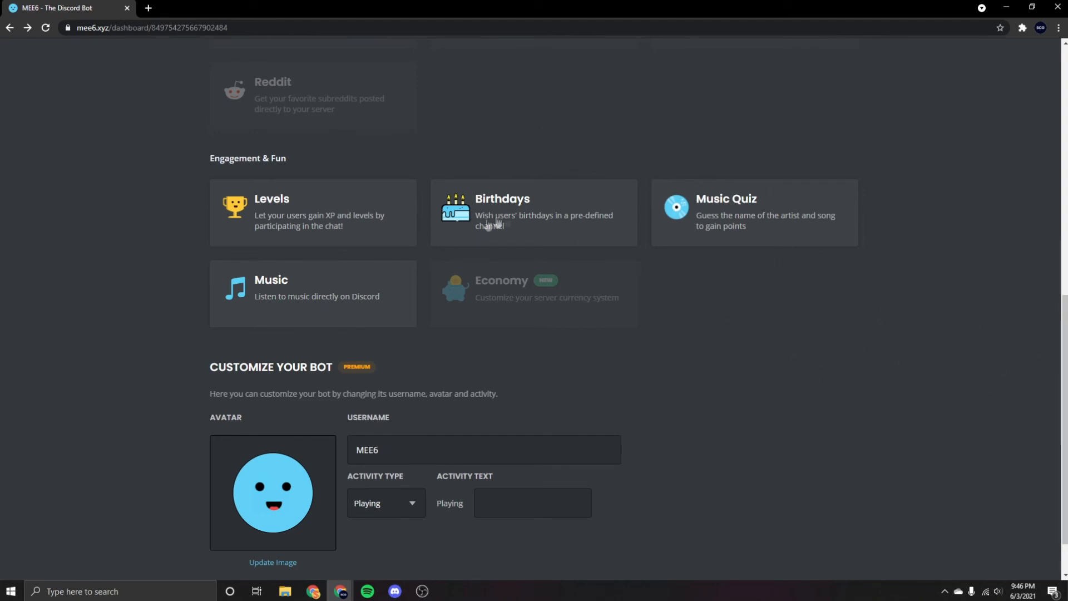
{"action": "left_click", "coordinate": [350, 294]}
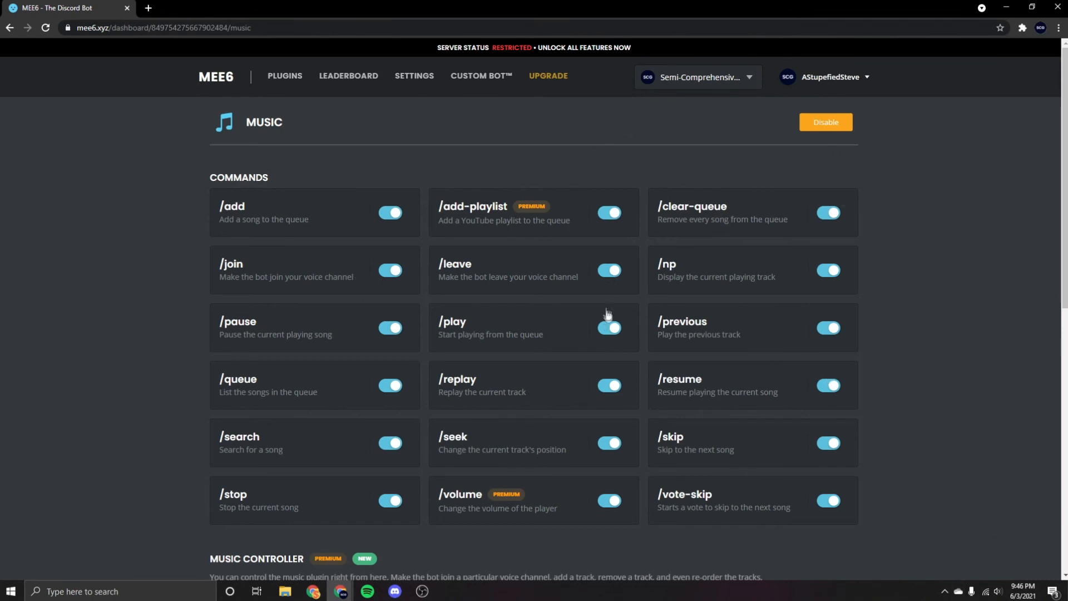
{"action": "scroll", "coordinate": [537, 245], "scroll_direction": "down", "scroll_amount": 3}
Switch to Discord and send the command "!play coconut mall" in the chat
{"action": "key", "text": "alt+Tab"}
{"action": "type", "text": "!"}
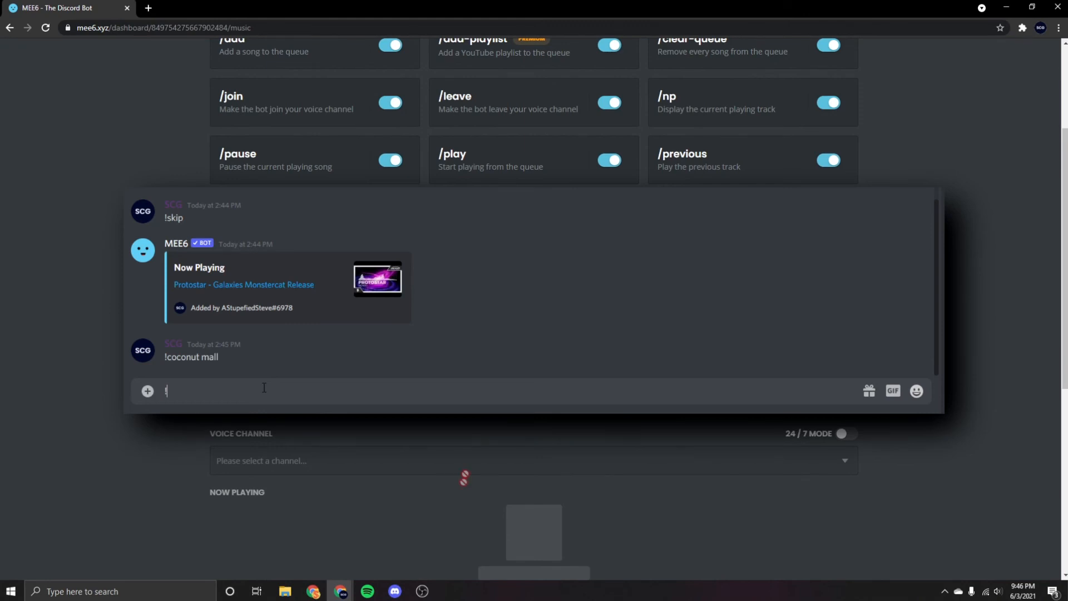
{"action": "type", "text": "play coconut mall"}
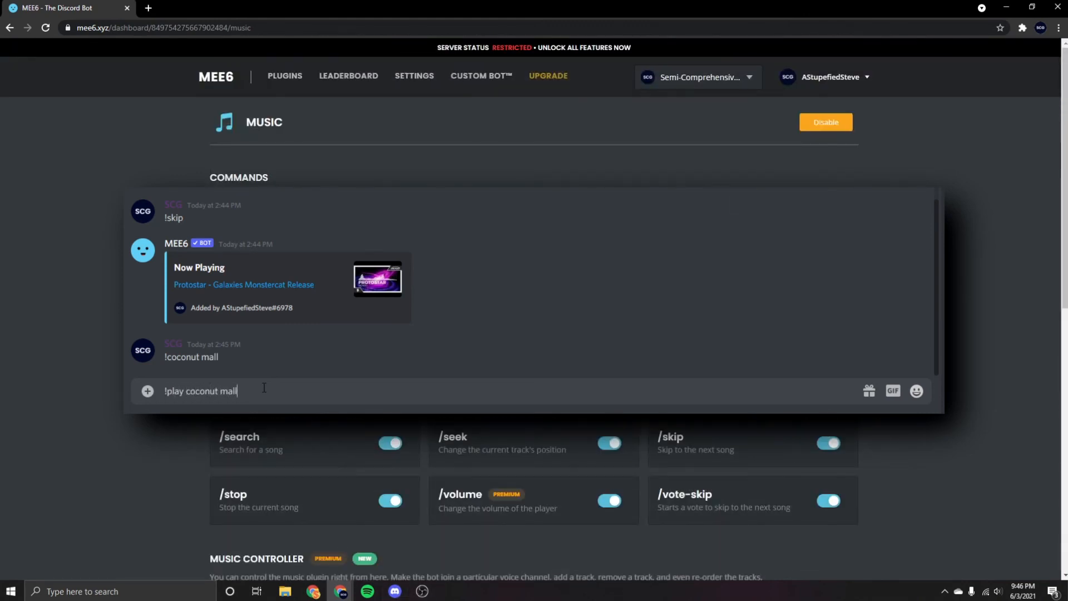
{"action": "key", "text": "Return"}
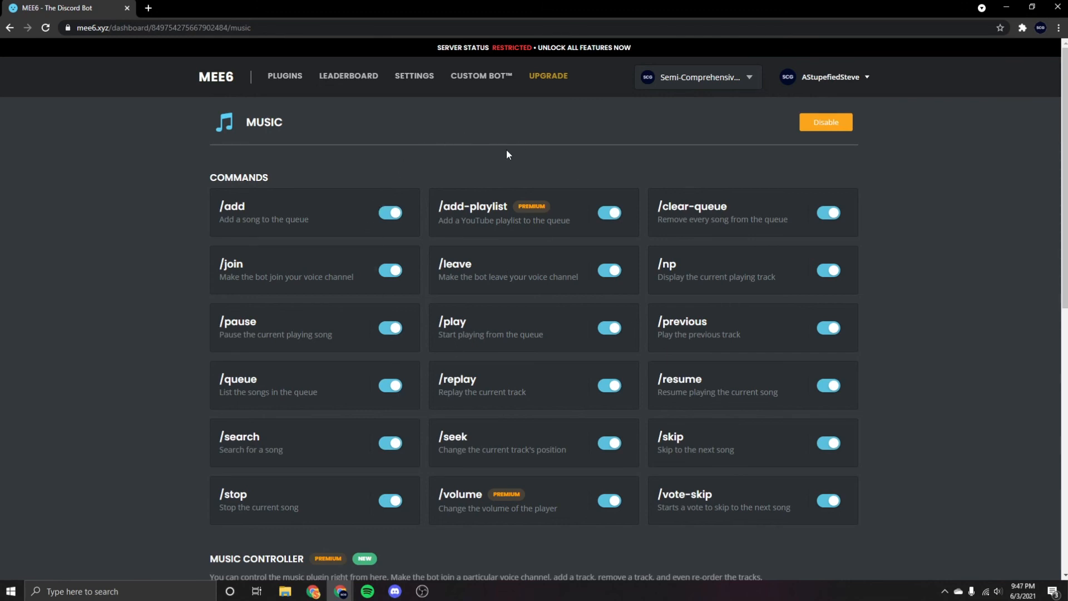
Examine the Music Controller section of the Music plugin, including its voice channel, playback and music queue options
{"action": "scroll", "coordinate": [462, 164], "scroll_direction": "down", "scroll_amount": 3}
{"action": "scroll", "coordinate": [498, 479], "scroll_direction": "down", "scroll_amount": 2}
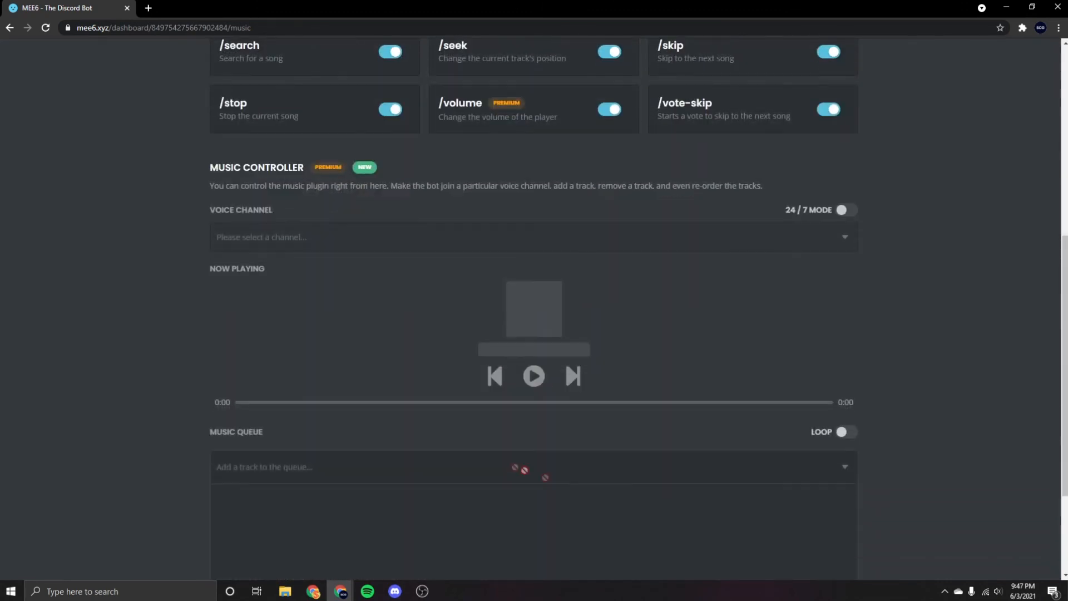
{"action": "scroll", "coordinate": [634, 365], "scroll_direction": "down", "scroll_amount": 2}
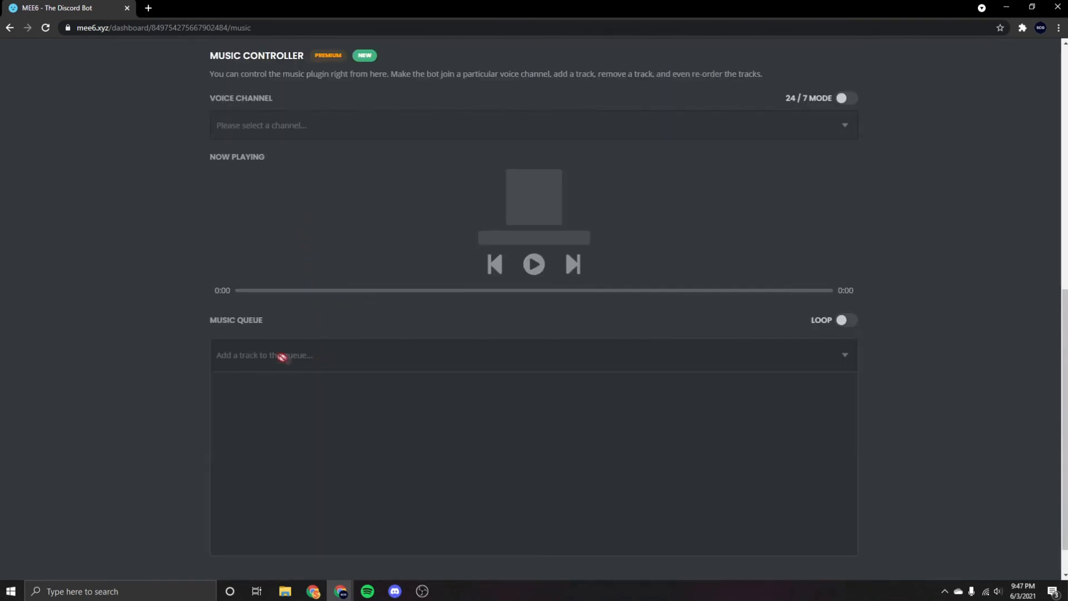
{"action": "scroll", "coordinate": [236, 346], "scroll_direction": "up", "scroll_amount": 1}
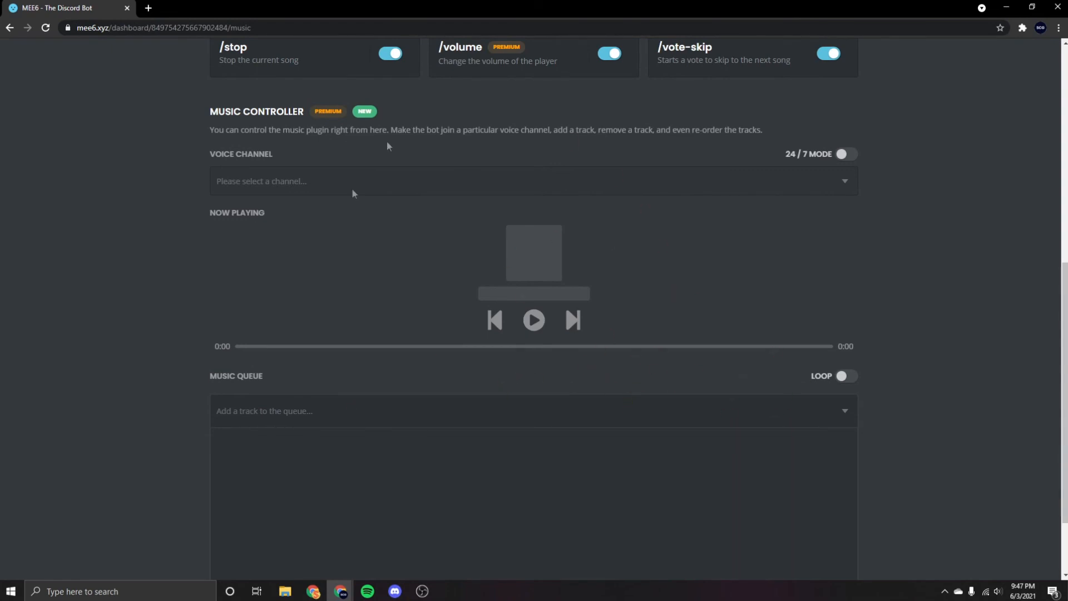
{"action": "scroll", "coordinate": [550, 349], "scroll_direction": "up", "scroll_amount": 8}
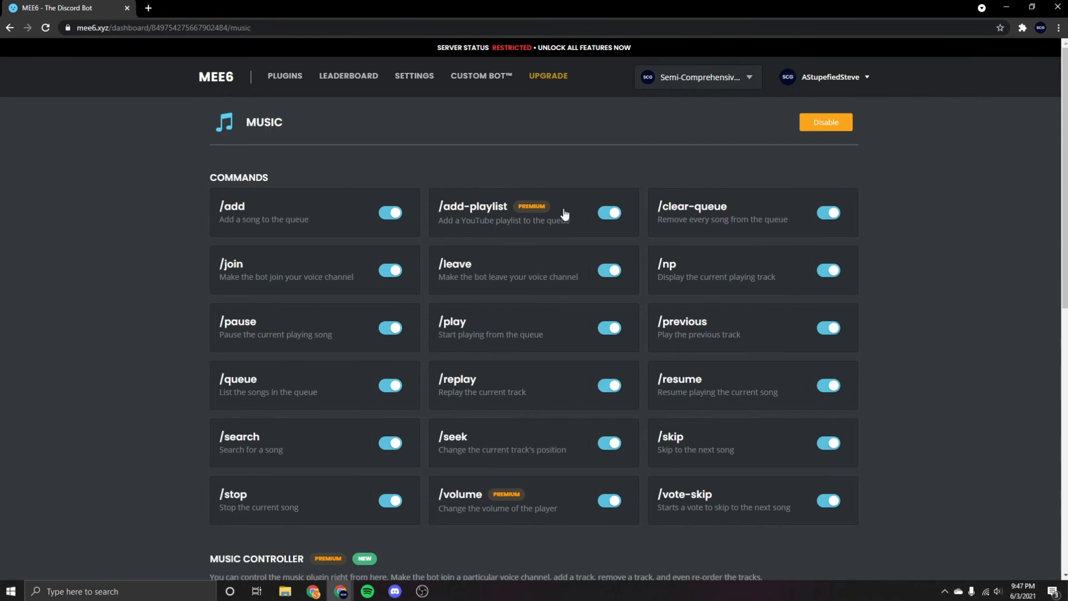
Return to the plugin overview, open the Music Quiz plugin and check the limit on its /start-quiz command
{"action": "left_click", "coordinate": [10, 28]}
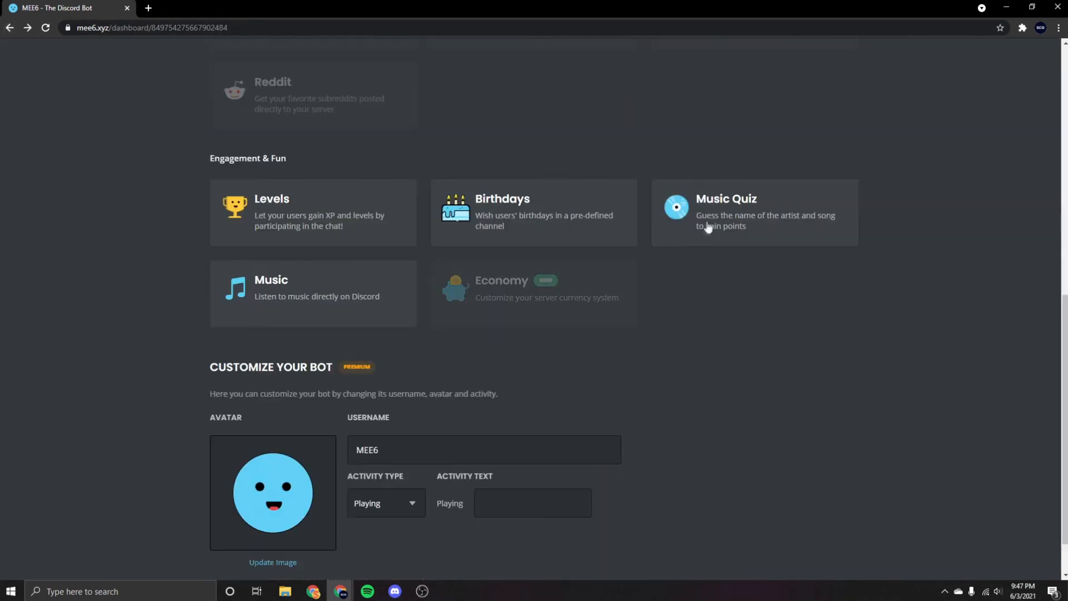
{"action": "left_click", "coordinate": [787, 218]}
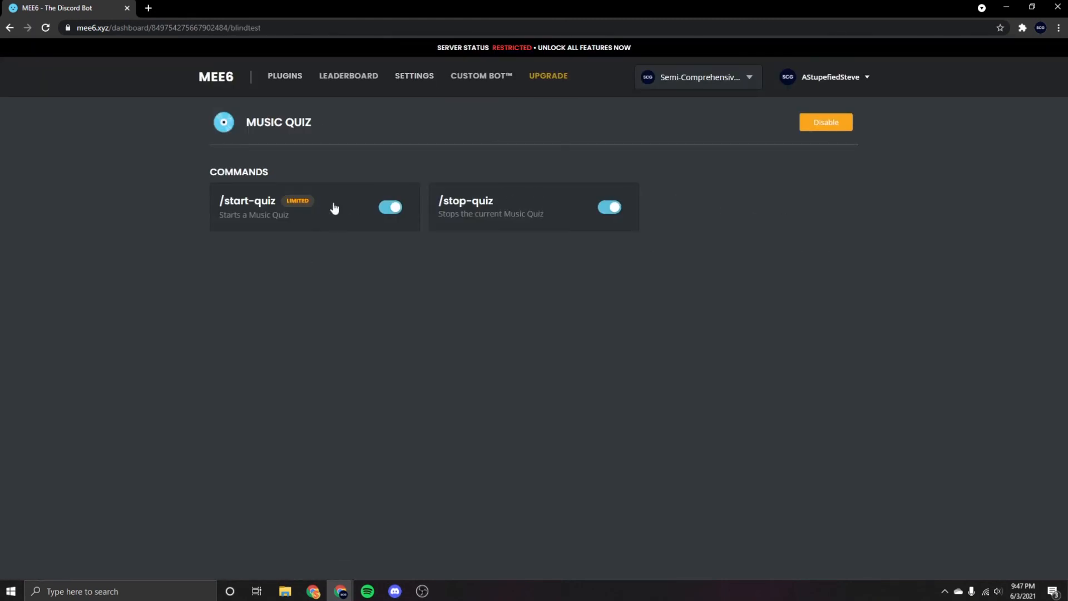
{"action": "mouse_move", "coordinate": [295, 202]}
Go back to the plugin overview and select the bot's username in the Customize Your Bot section
{"action": "left_click", "coordinate": [9, 28]}
{"action": "scroll", "coordinate": [556, 404], "scroll_direction": "down", "scroll_amount": 1}
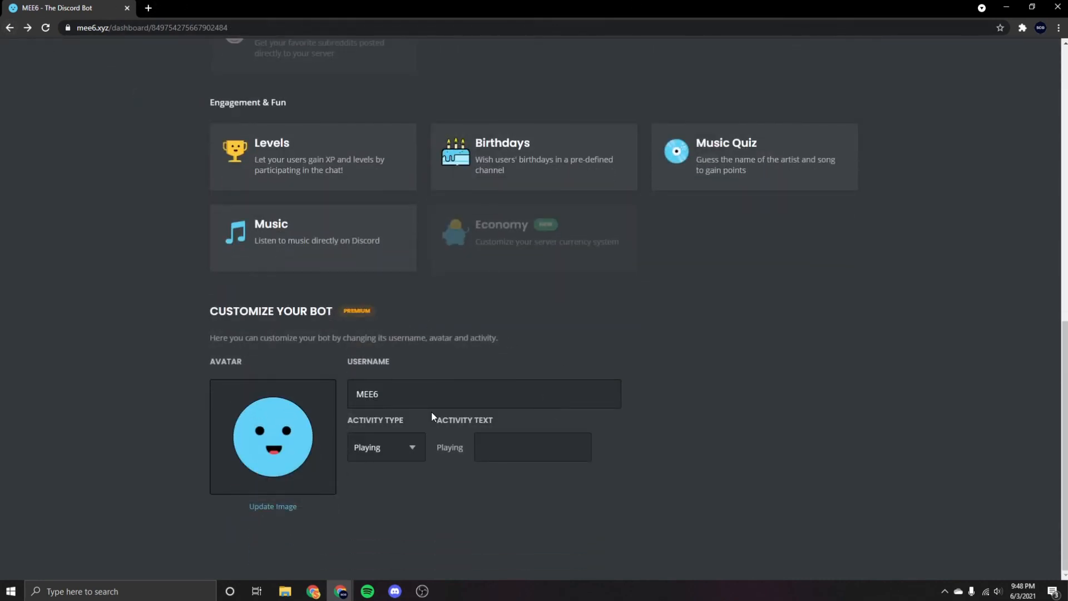
{"action": "double_click", "coordinate": [399, 398]}
Switch to Discord, open the Change Nickname dialog for the MEE6 bot, and minimize Discord without saving a nickname
{"action": "left_click", "coordinate": [393, 592]}
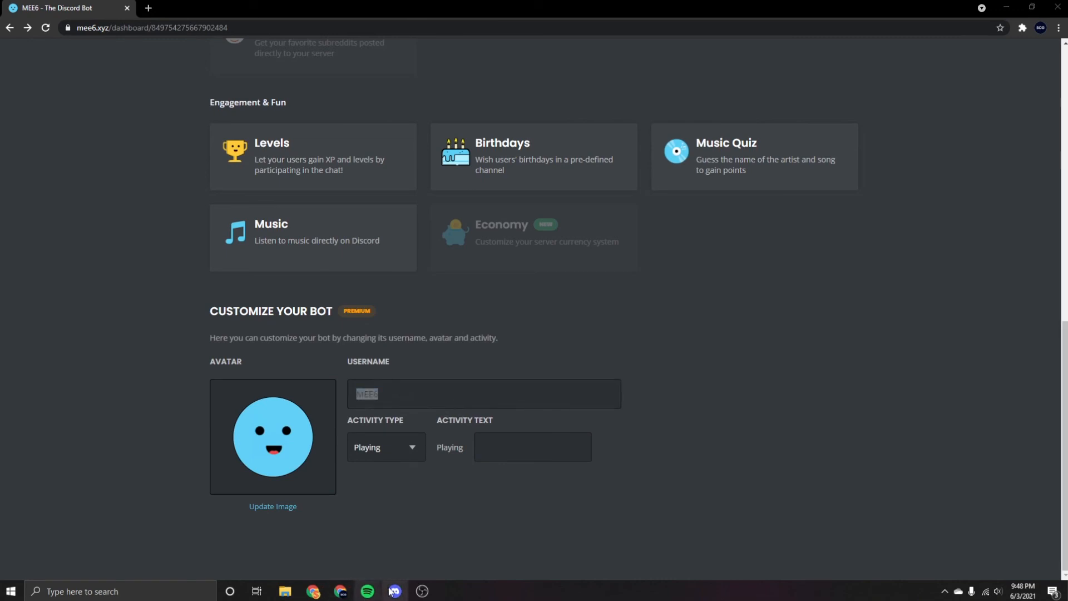
{"action": "right_click", "coordinate": [693, 255]}
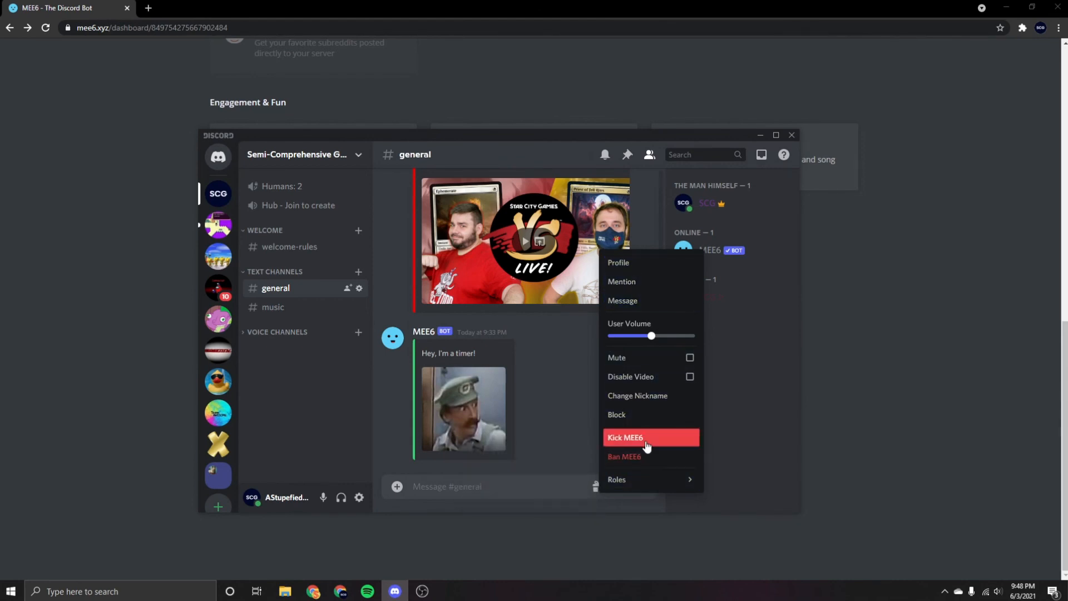
{"action": "left_click", "coordinate": [646, 397]}
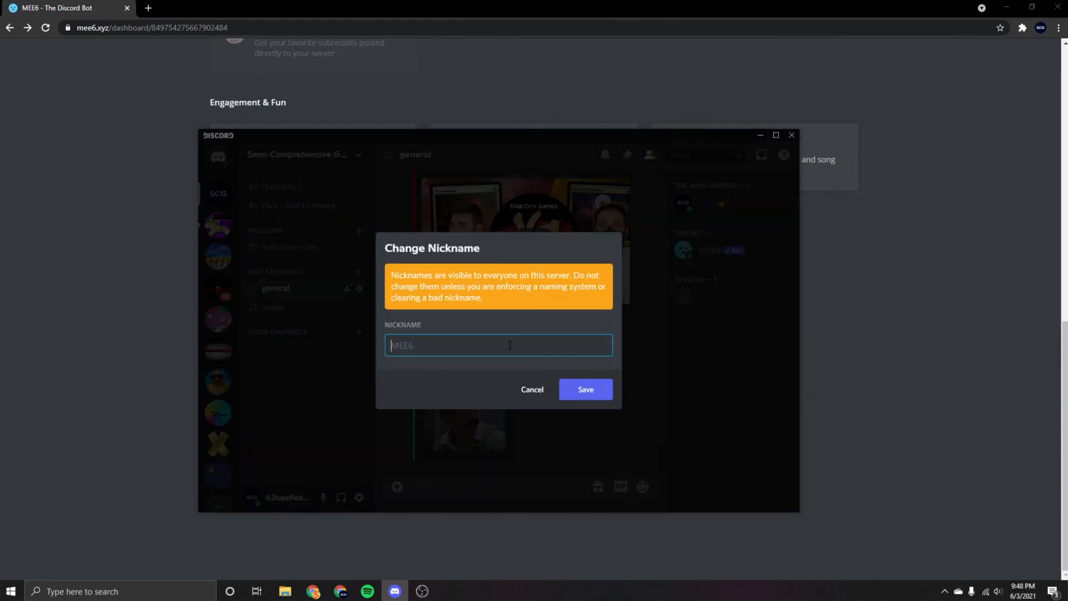
{"action": "left_click", "coordinate": [760, 135]}
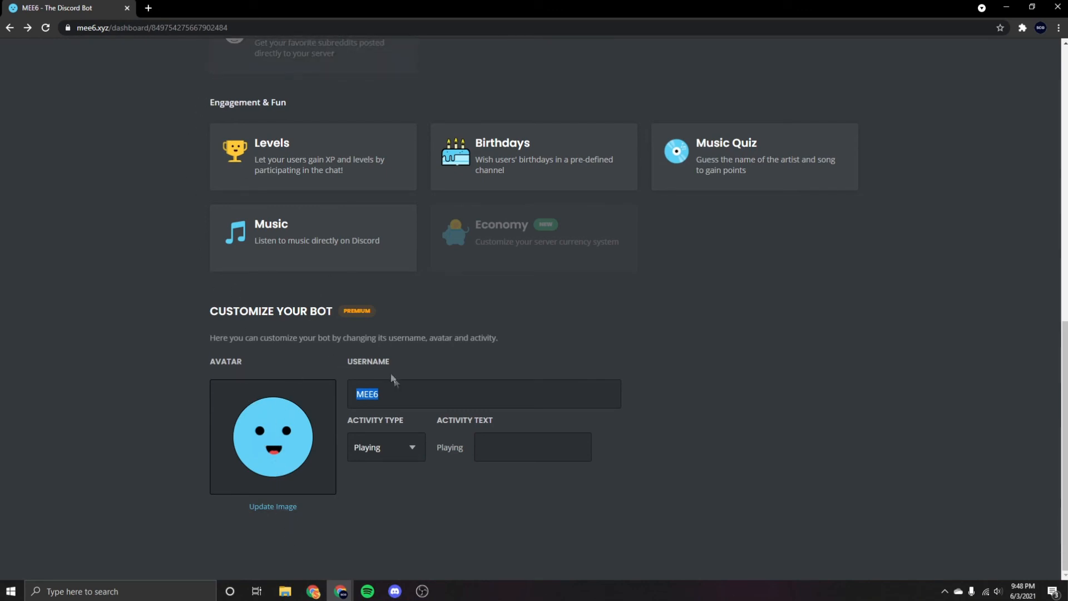
Check the bot's activity type options without changing them and go back up through the plugin overview
{"action": "left_click", "coordinate": [398, 444]}
{"action": "left_click", "coordinate": [676, 210]}
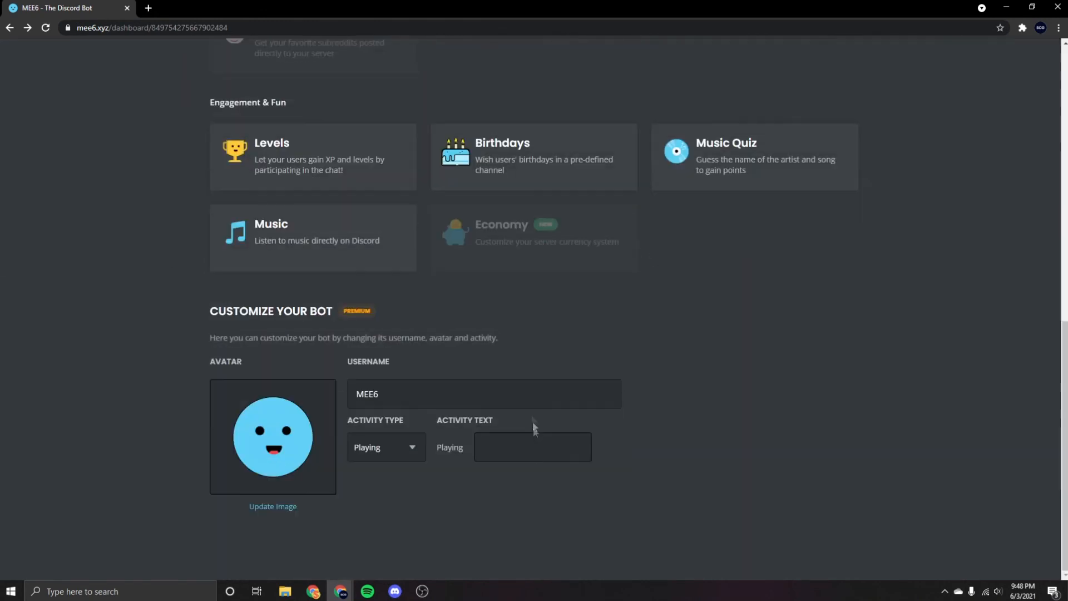
{"action": "scroll", "coordinate": [499, 501], "scroll_direction": "up", "scroll_amount": 10}
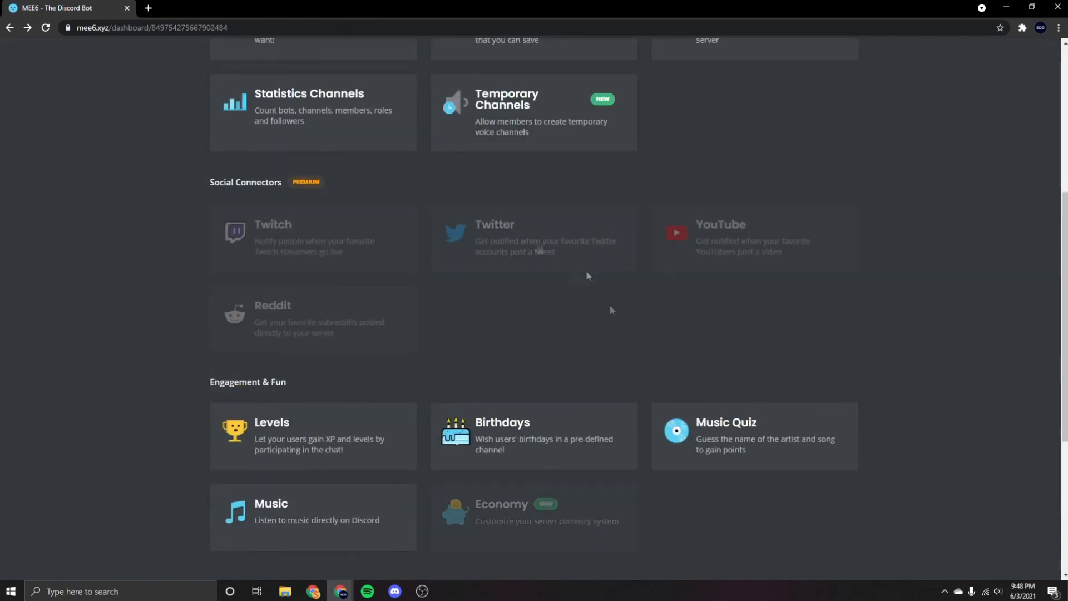